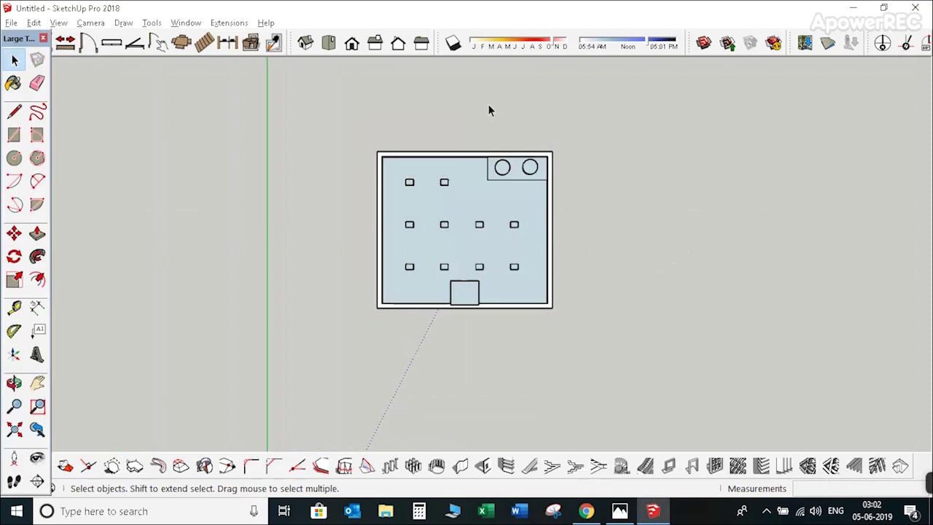
Turn on shadows for the rooftop building and shift the time of day from late afternoon towards sunrise.
left_click(452, 44)
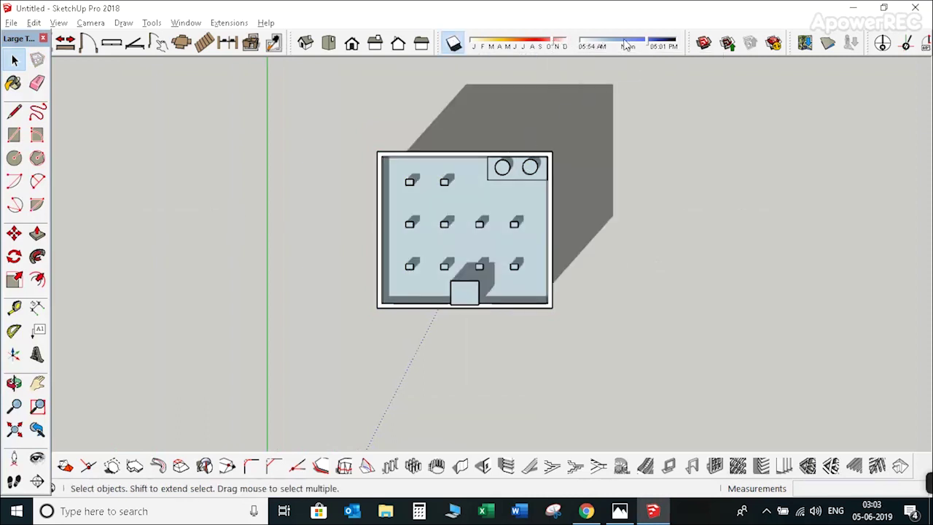
left_click_drag(645, 45, 591, 46)
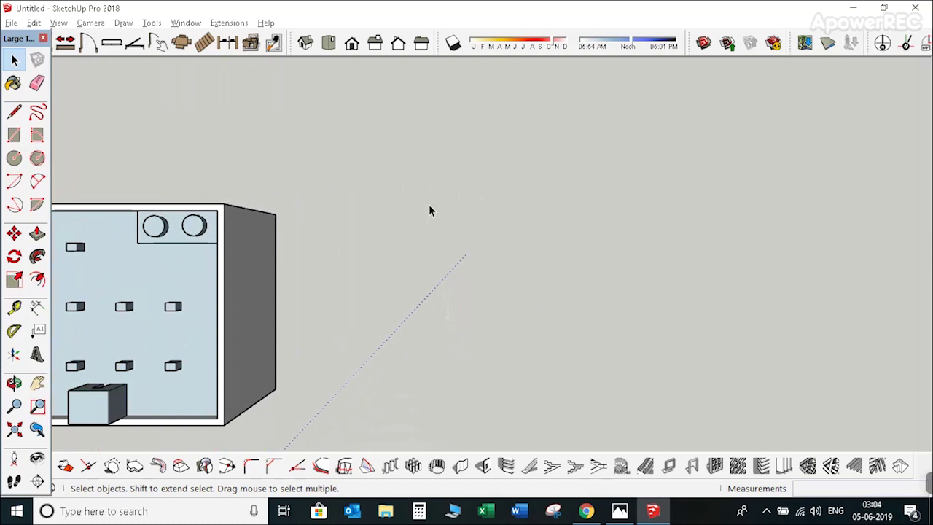
Draw a closed rectangular face with the Line tool beside the building, making its long side 1956 mm.
key("l")
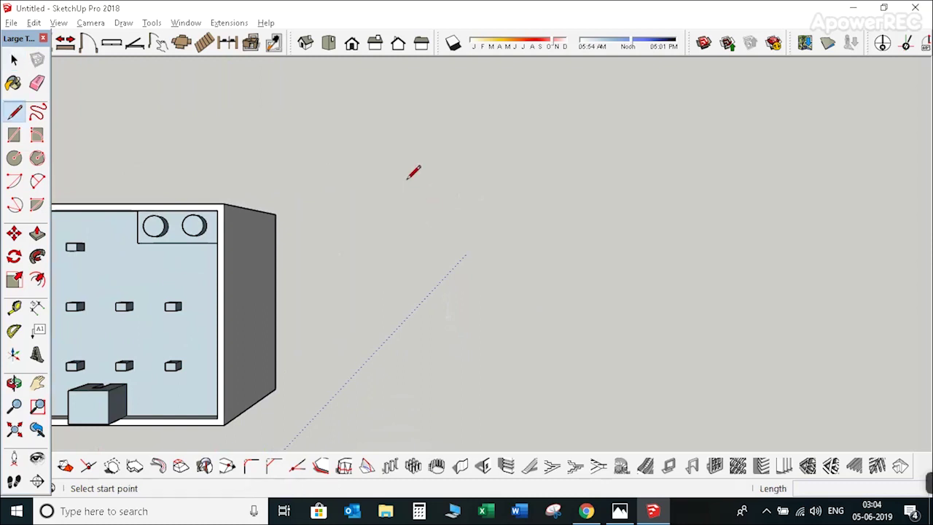
left_click(330, 142)
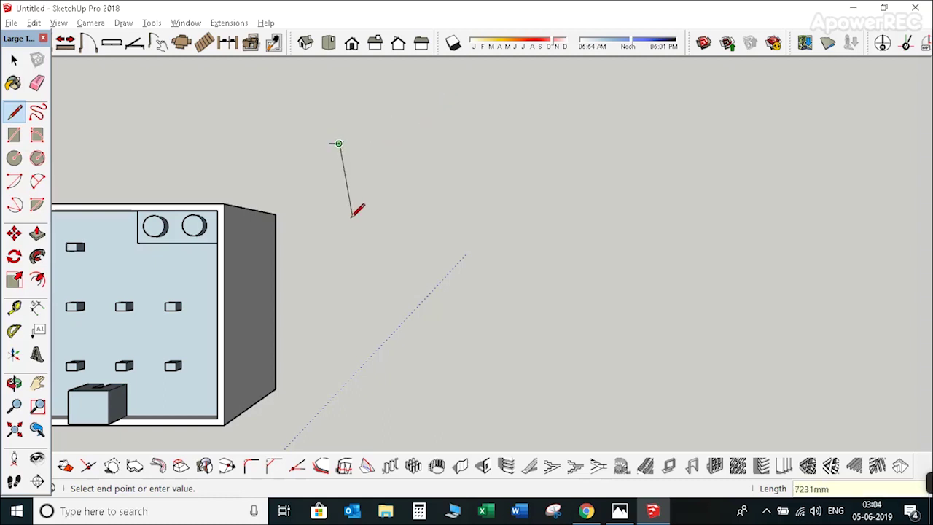
type("1956")
key("Return")
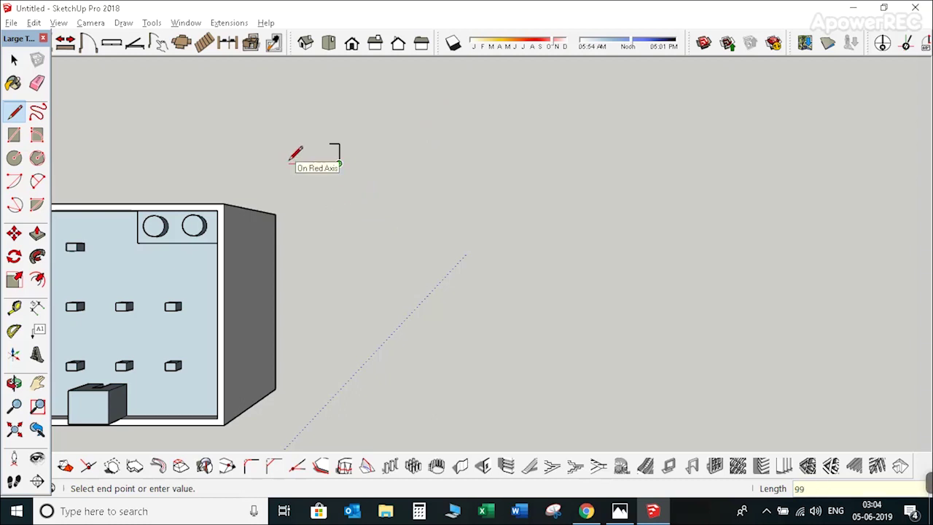
left_click(329, 145)
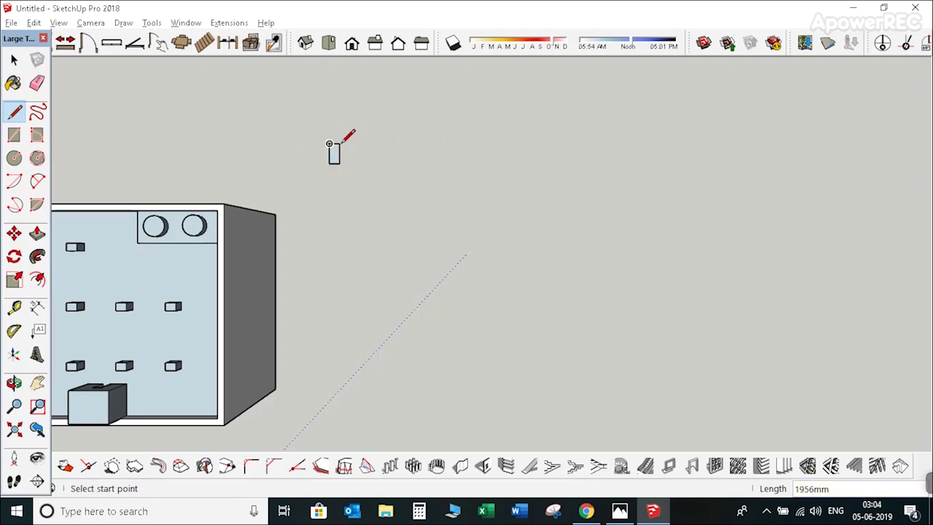
key("space")
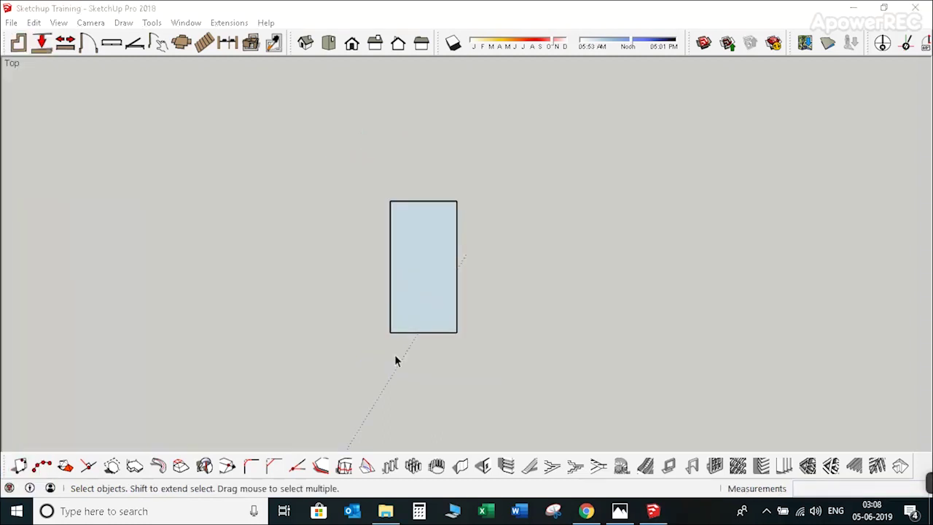
Push/Pull the rectangular face upward into a thin panel slab.
scroll(401, 328, "down", 3)
scroll(441, 356, "up", 4)
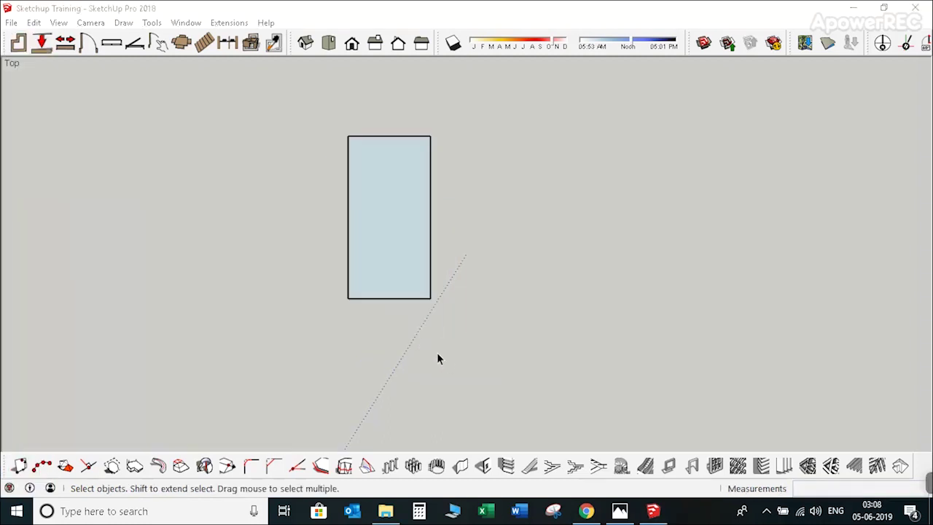
mouse_move(401, 296)
middle_mouse_down()
mouse_move(317, 277)
mouse_move(406, 283)
mouse_move(416, 296)
middle_mouse_up()
scroll(407, 283, "up", 2)
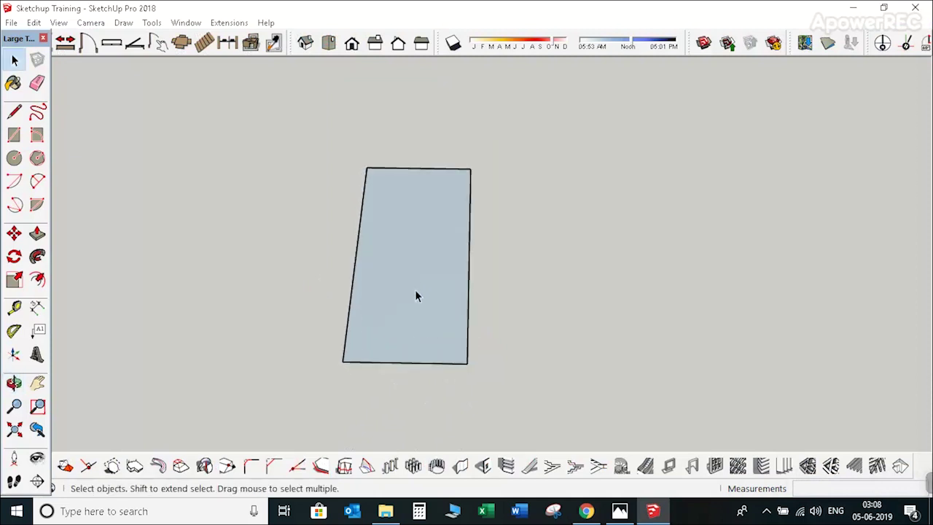
key("p")
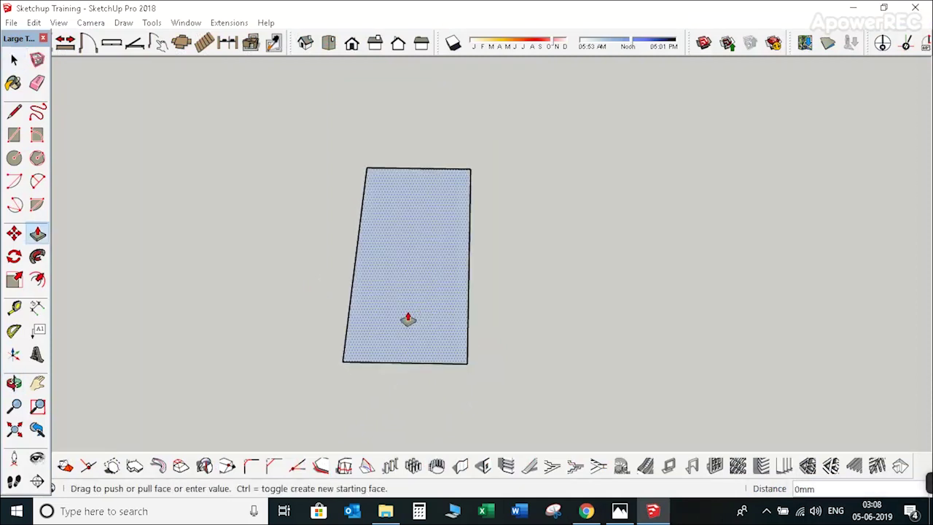
left_click_drag(407, 319, 407, 307)
key("Escape")
key("space")
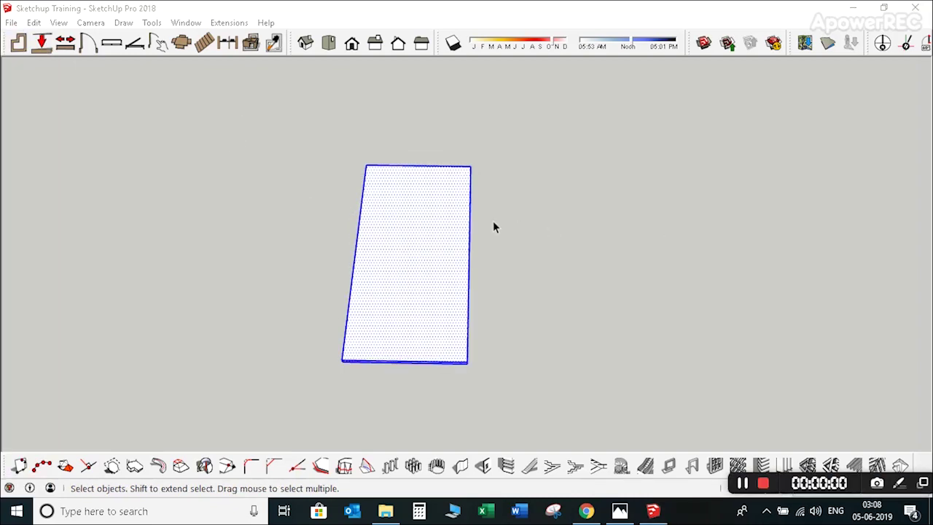
Select all faces and edges of the slab and make them a group.
left_click_drag(256, 121, 564, 381)
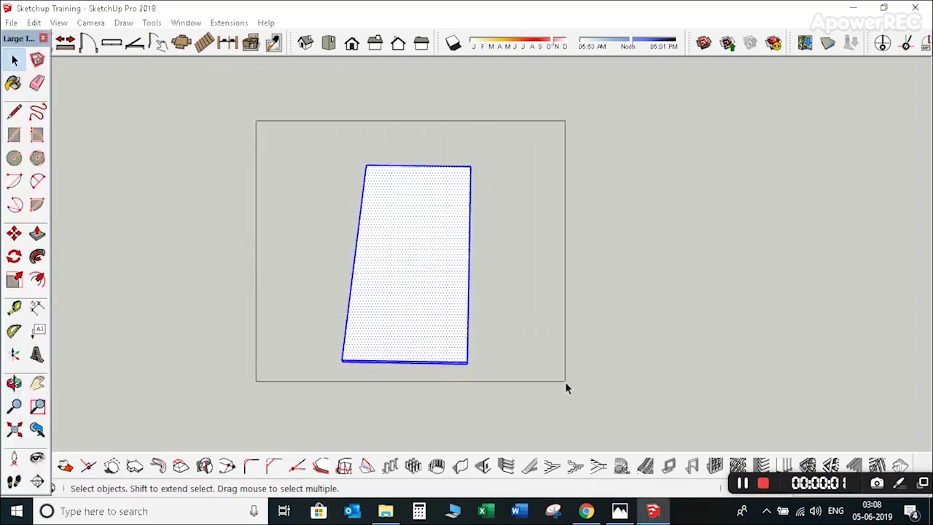
right_click(440, 253)
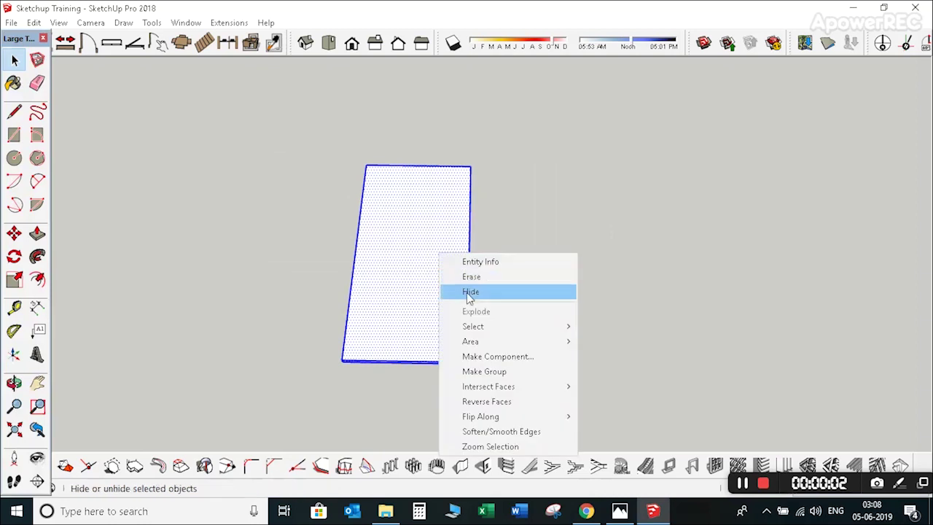
left_click(474, 371)
Rotate the panel group upward about its bottom front corner, aligned along its long edge, to tilt the panel.
middle_click_drag(468, 325, 483, 231)
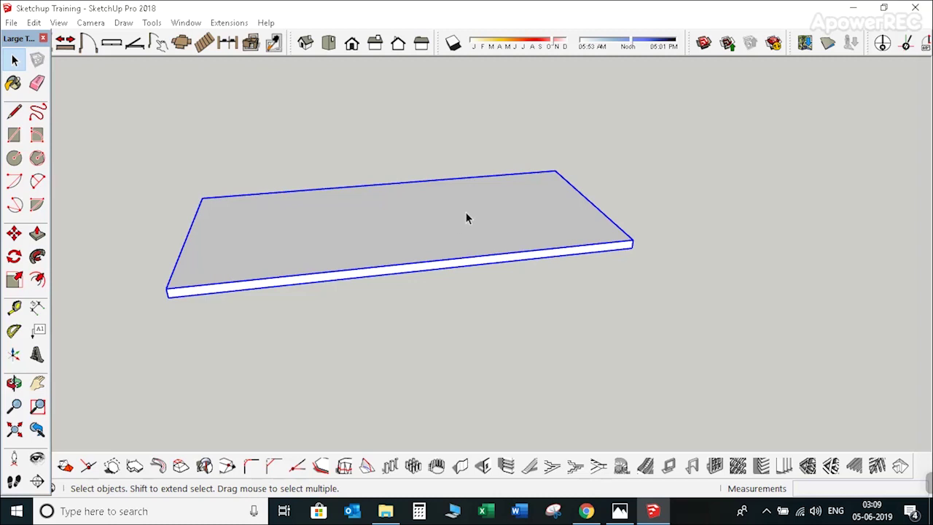
key("q")
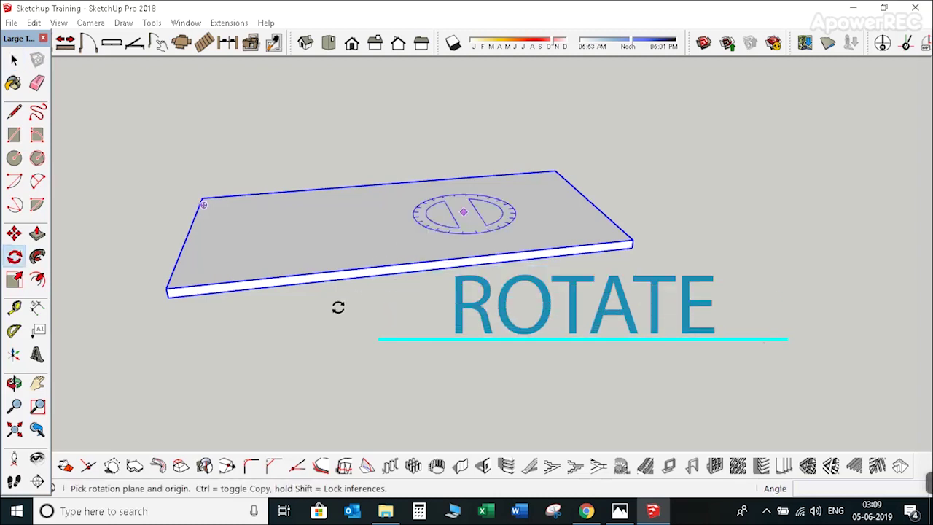
left_click(173, 298)
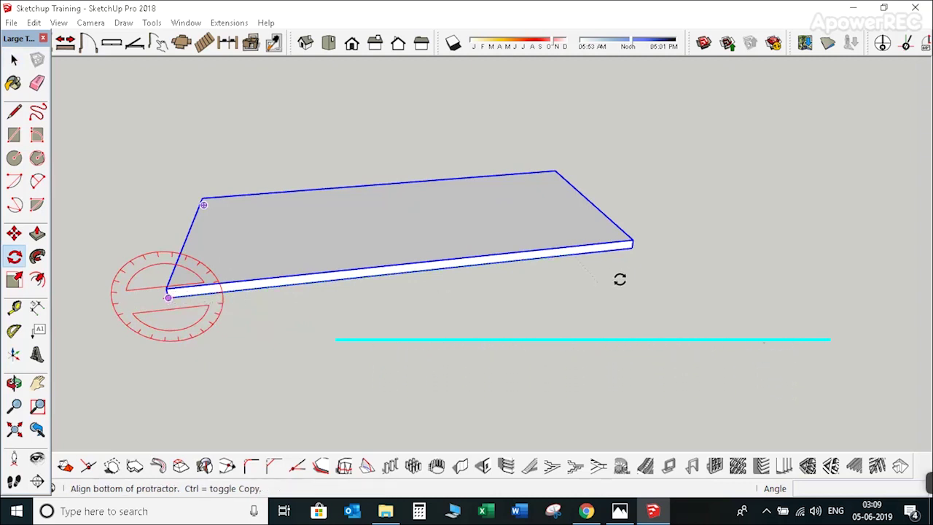
left_click(631, 245)
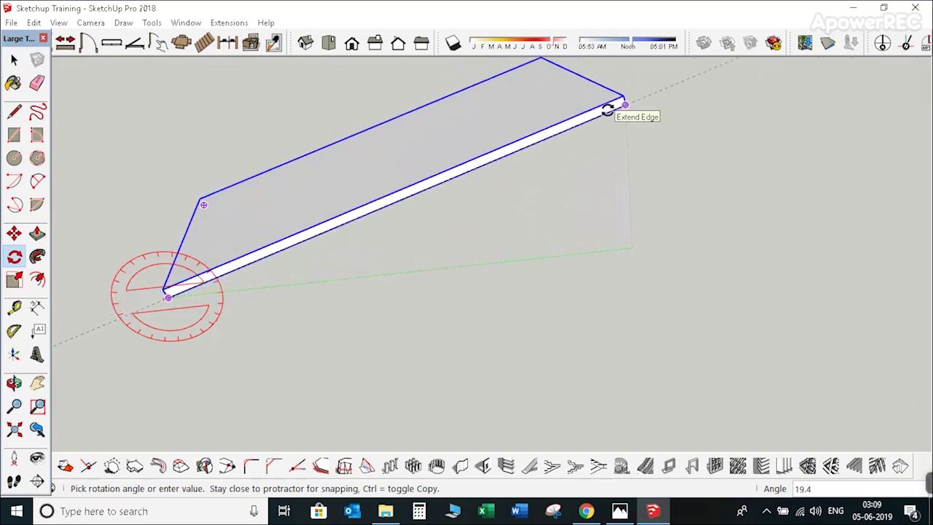
key("ctrl")
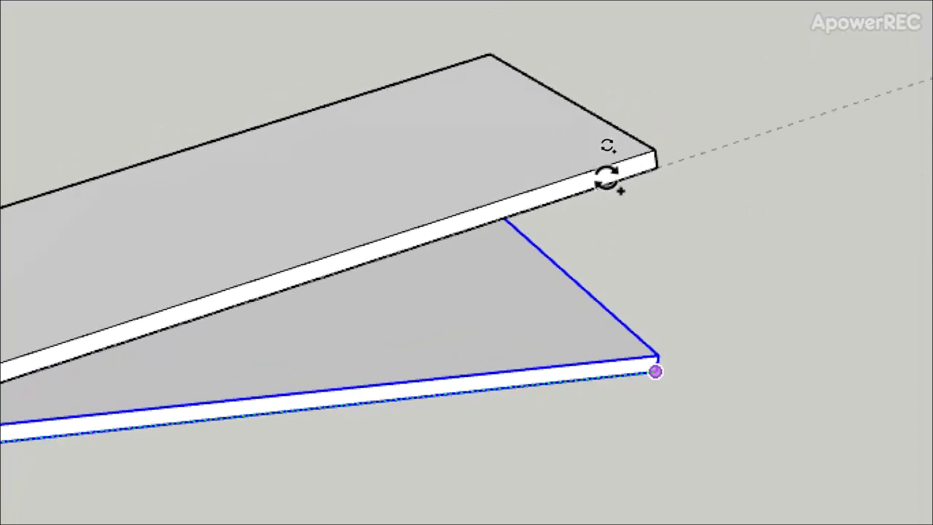
key("Escape")
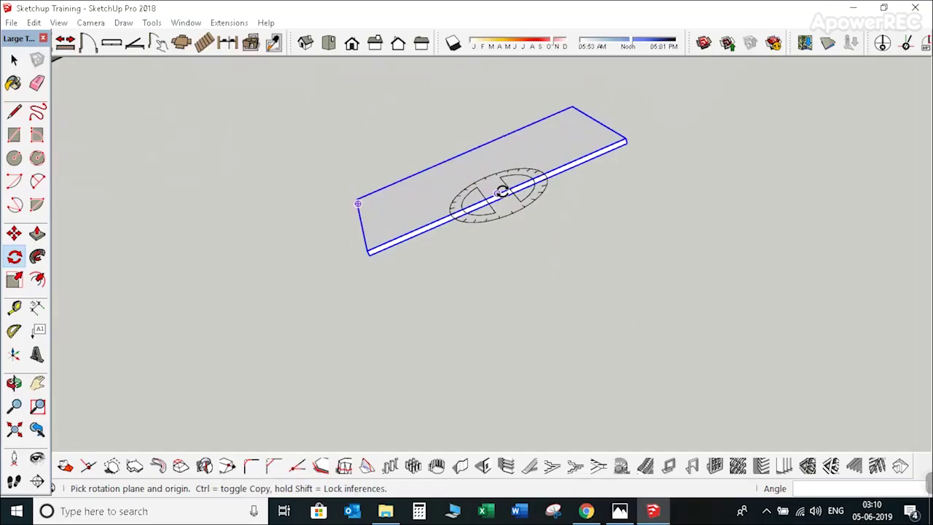
key("space")
scroll(445, 235, "down", 5)
scroll(488, 210, "up", 8)
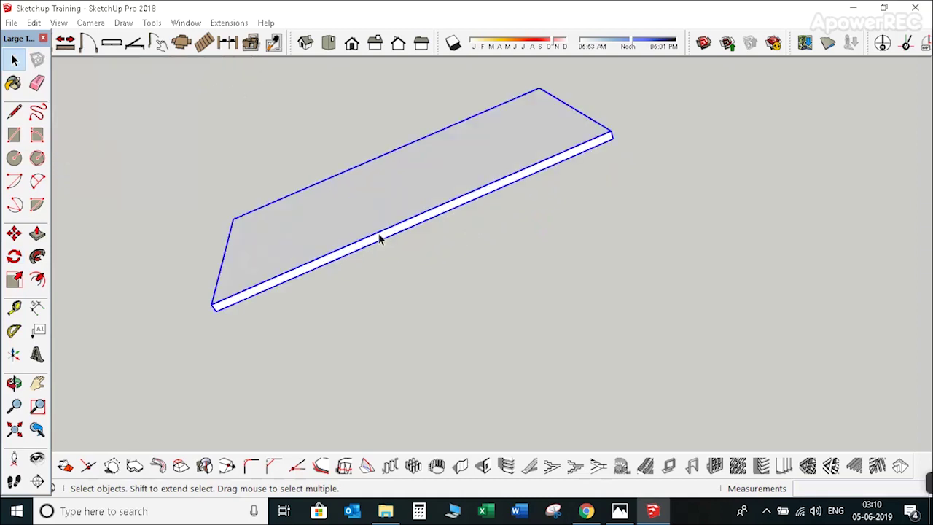
Download the "solar panel 300 wp" model from 3D Warehouse directly into the model and place it in the empty space.
scroll(534, 221, "down", 3)
left_click(704, 43)
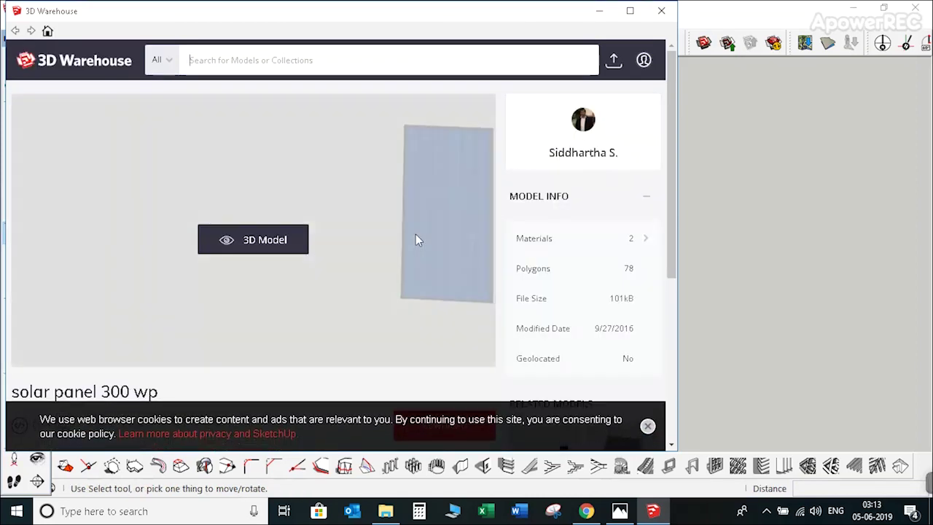
scroll(445, 227, "down", 3)
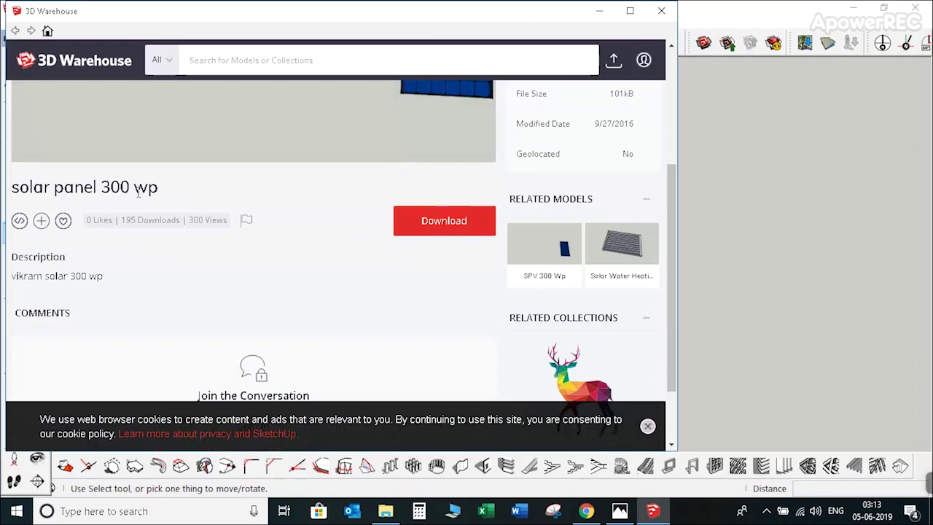
left_click(450, 228)
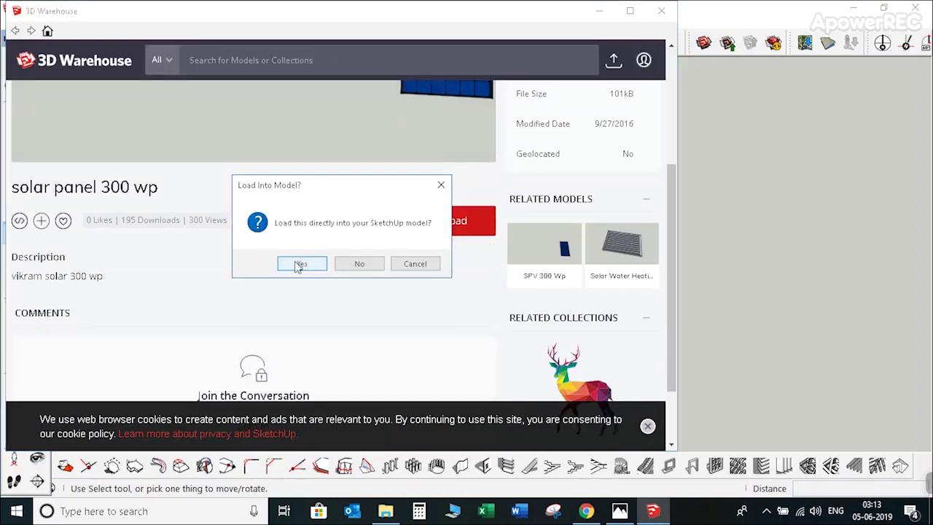
left_click(302, 263)
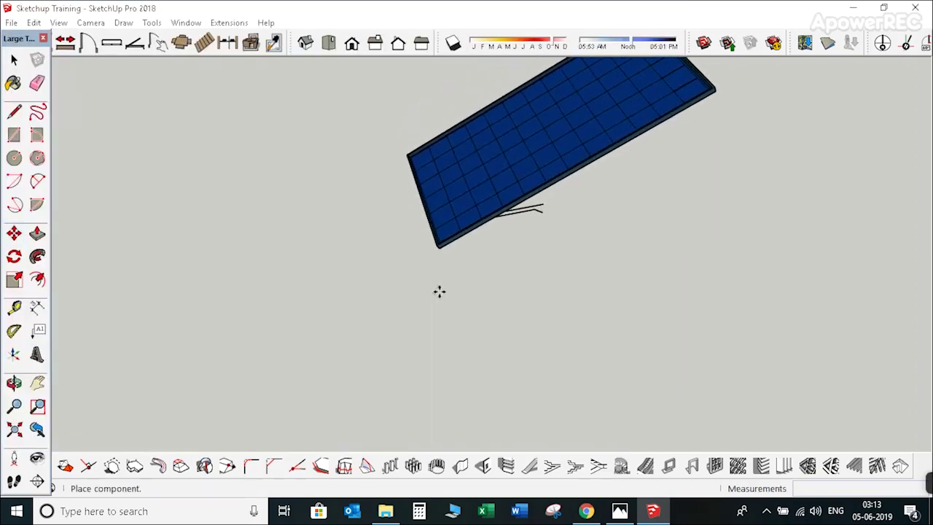
left_click(379, 308)
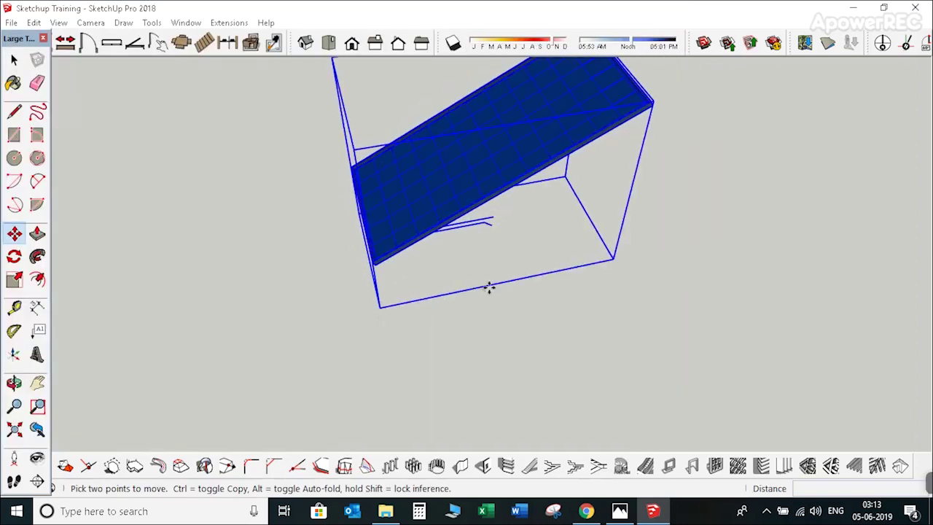
Examine the imported solar panel component from the top and from several angles, including its cell grid and tilt.
scroll(497, 155, "down", 2)
left_click(329, 44)
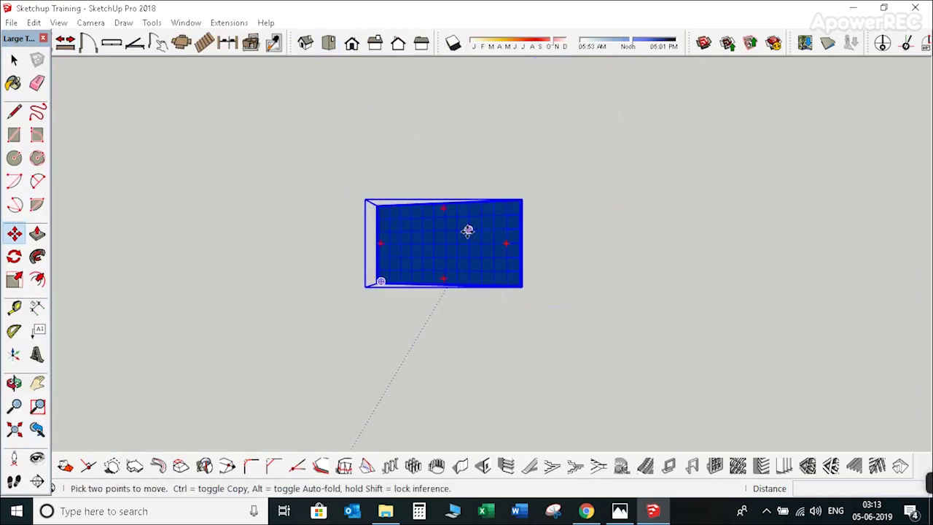
scroll(466, 271, "down", 1)
middle_click_drag(469, 350, 518, 110)
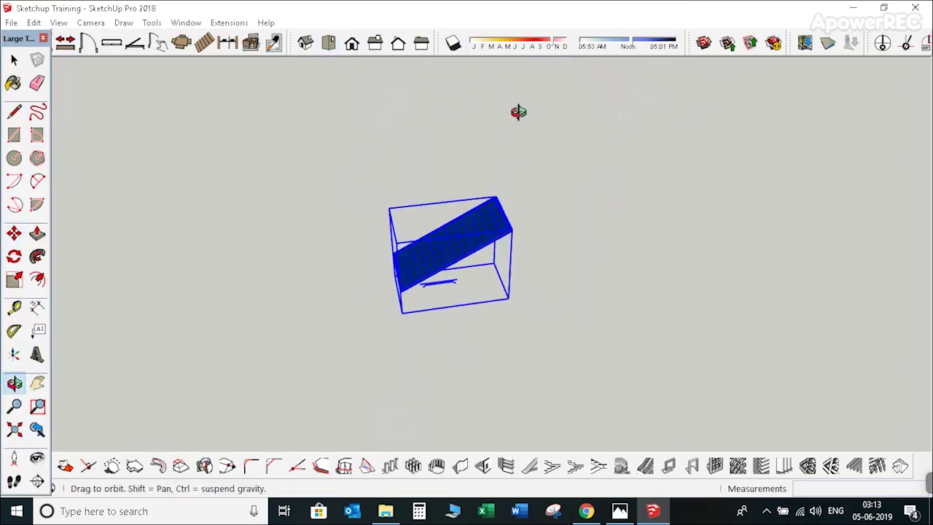
scroll(458, 252, "up", 3)
scroll(473, 244, "down", 2)
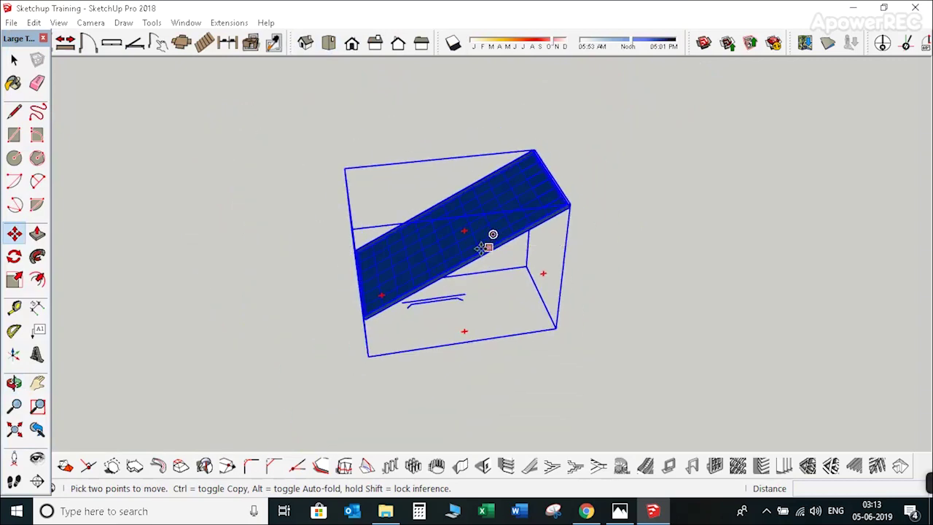
scroll(477, 246, "up", 2)
middle_click_drag(478, 253, 794, 271)
key("m")
scroll(483, 377, "up", 2)
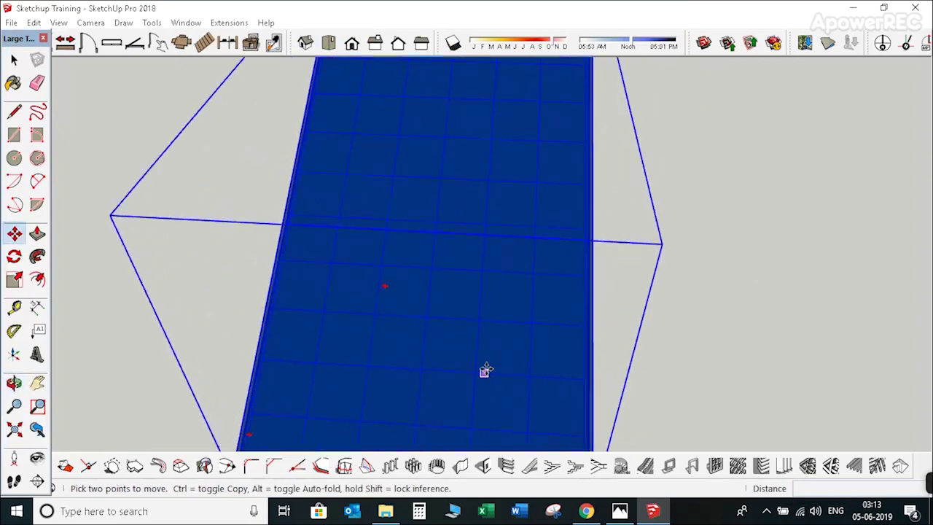
scroll(495, 230, "down", 5)
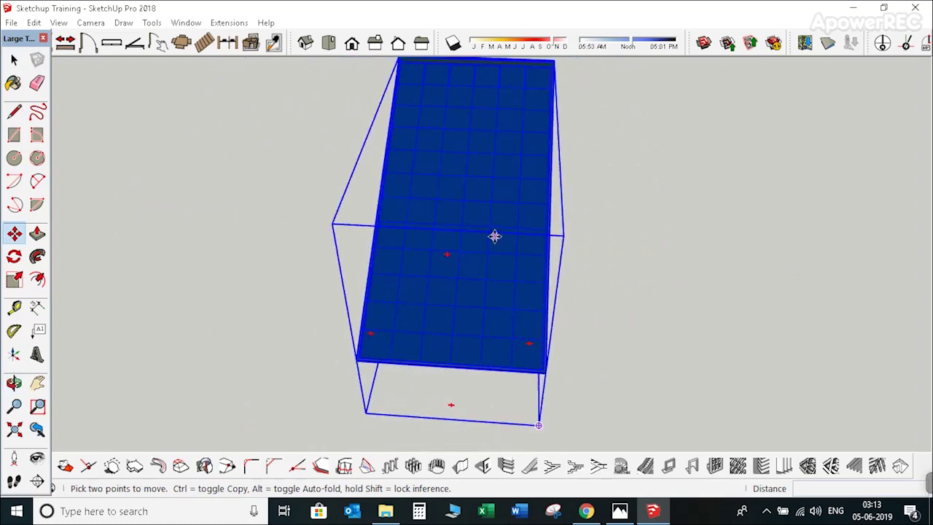
scroll(527, 202, "up", 2)
scroll(481, 251, "down", 2)
middle_click_drag(575, 255, 349, 242)
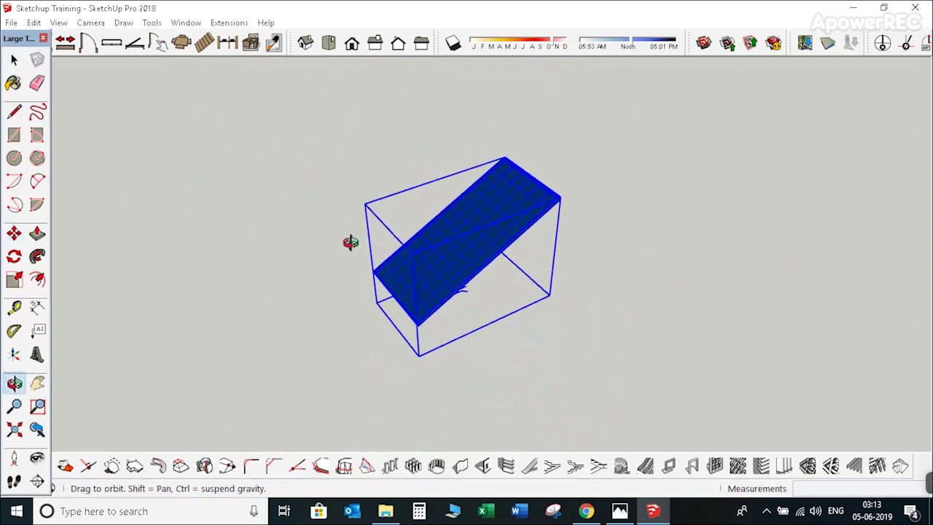
scroll(462, 254, "up", 3)
Delete the imported solar panel component.
key("space")
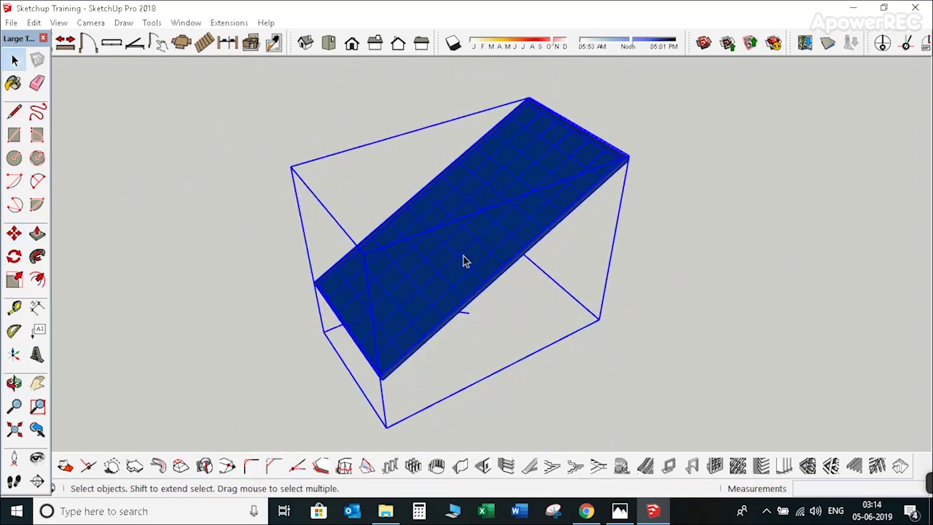
key("Delete")
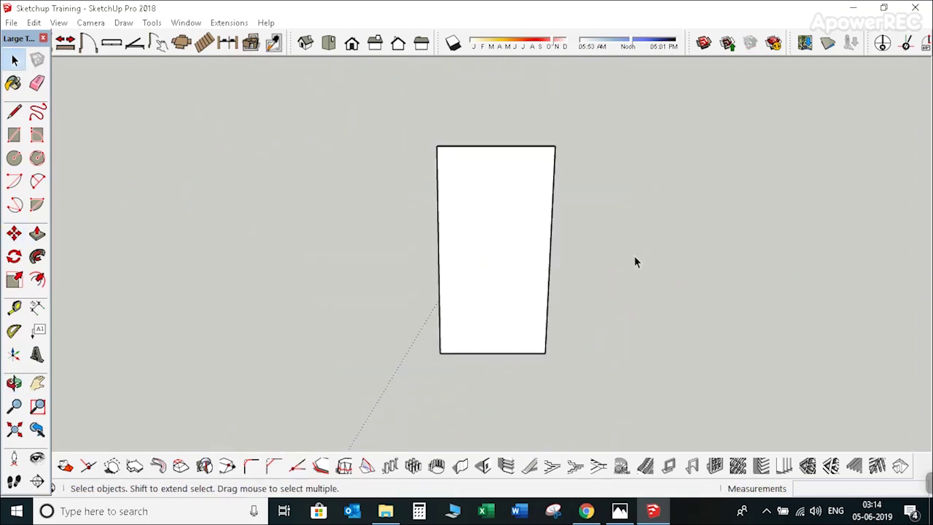
Paint the whole solar panel group blue with Color I04 from the Colors material collection.
middle_click_drag(635, 262, 643, 201)
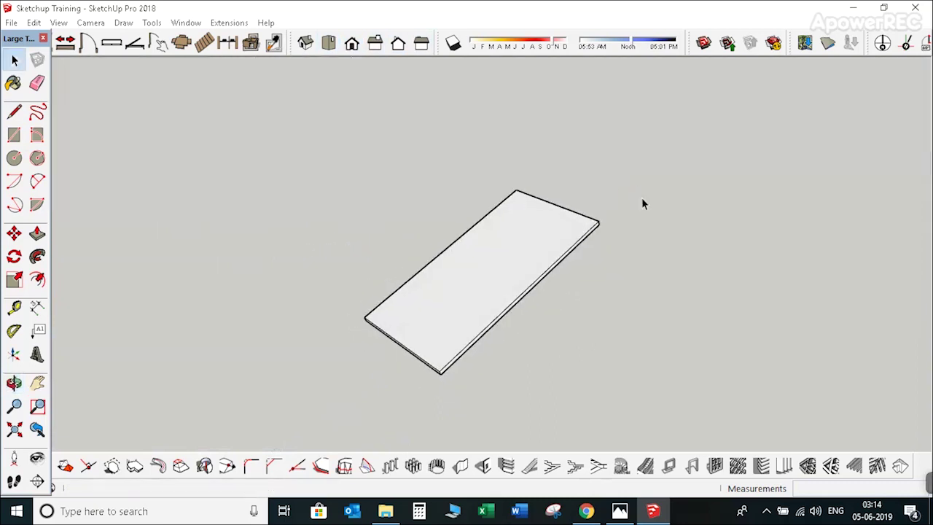
left_click_drag(254, 139, 731, 423)
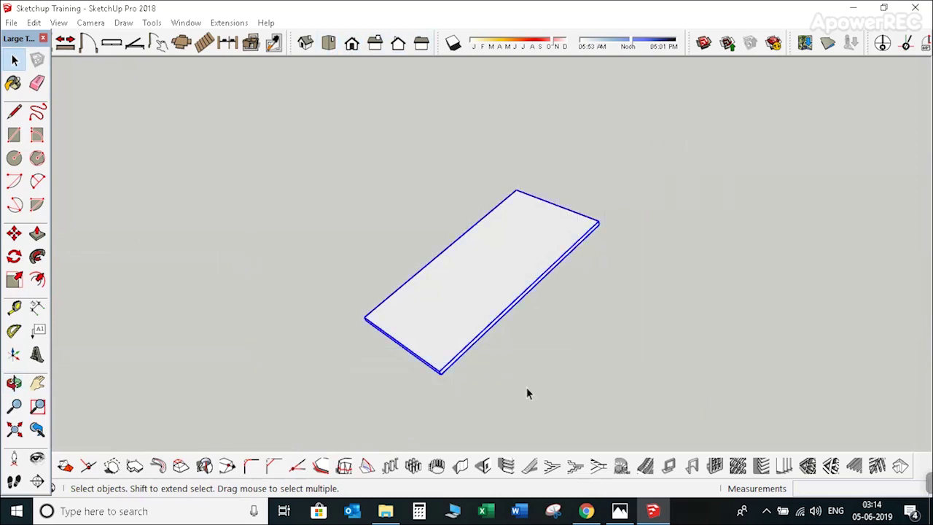
key("b")
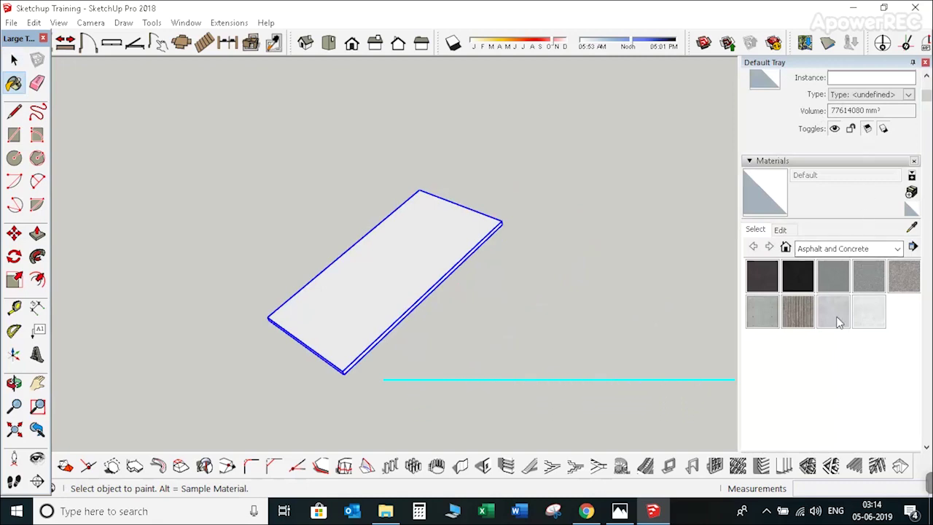
scroll(870, 250, "down", 10)
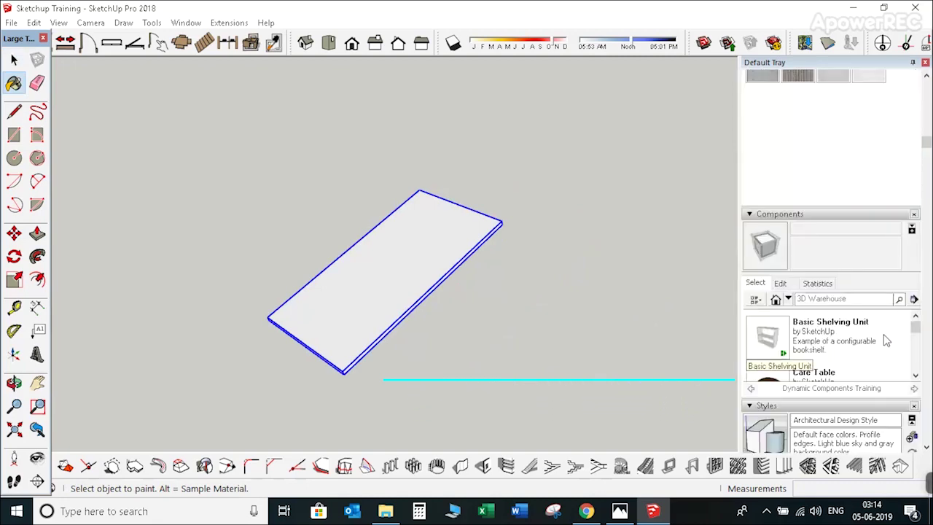
scroll(888, 417, "down", 12)
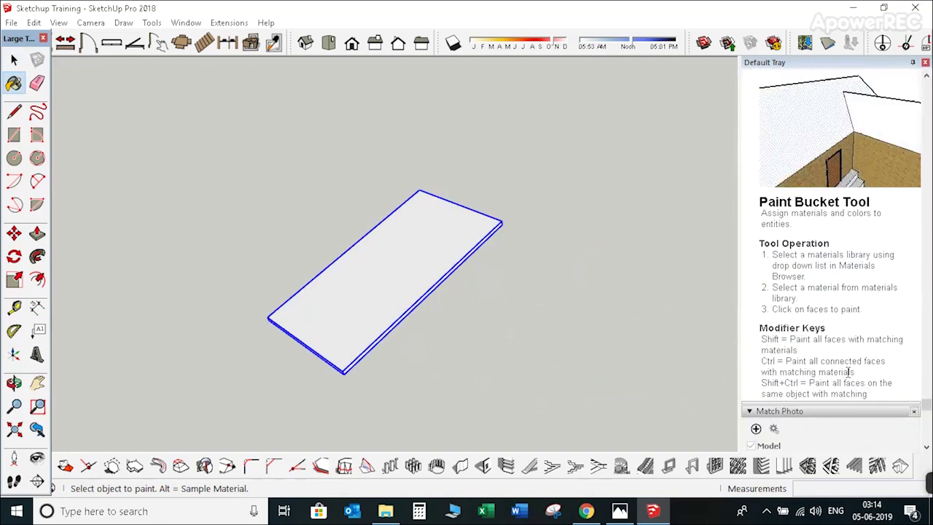
scroll(851, 364, "up", 6)
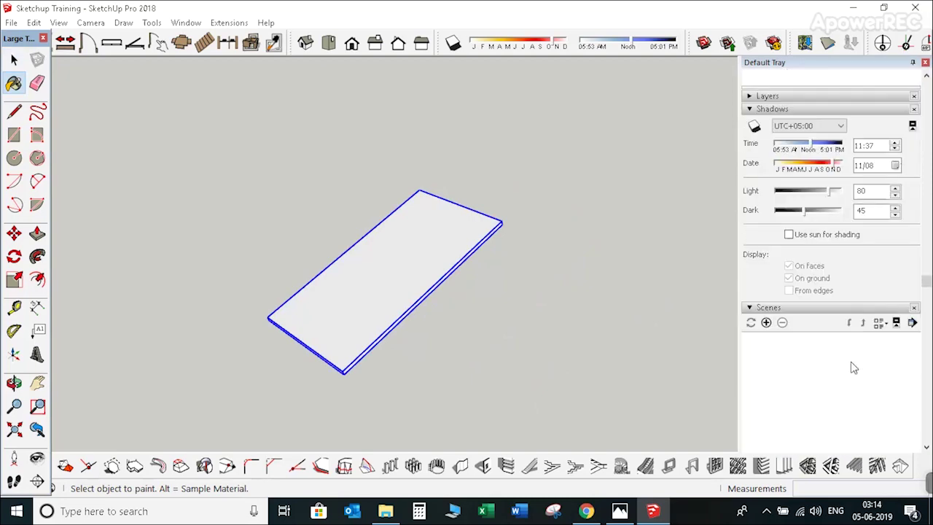
scroll(854, 369, "up", 10)
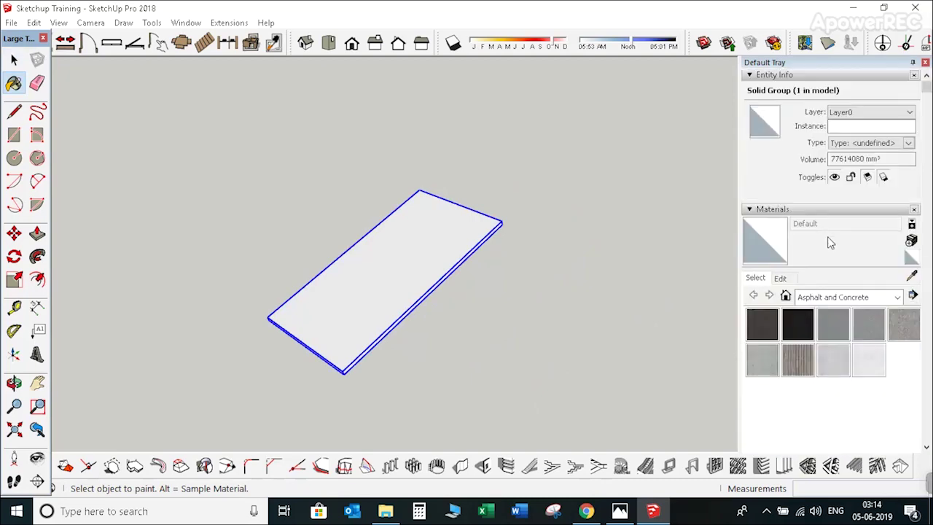
left_click(857, 301)
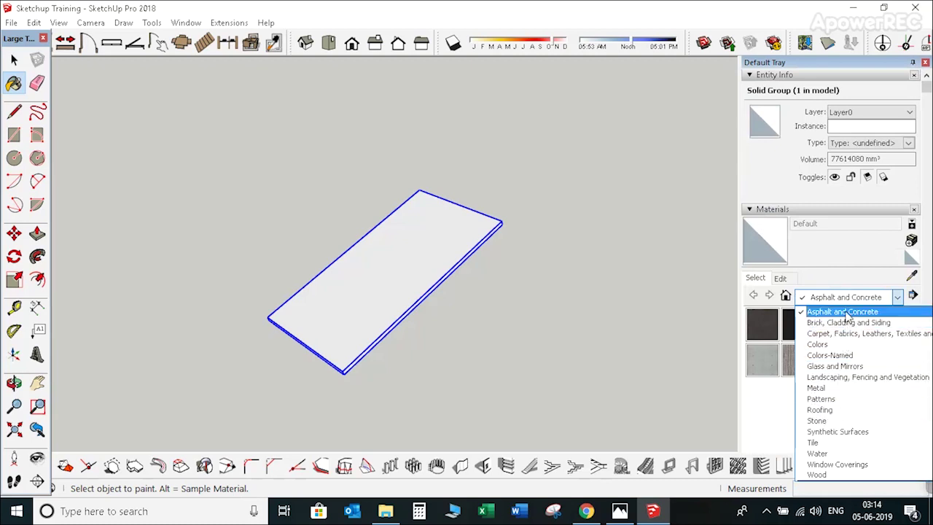
left_click(818, 344)
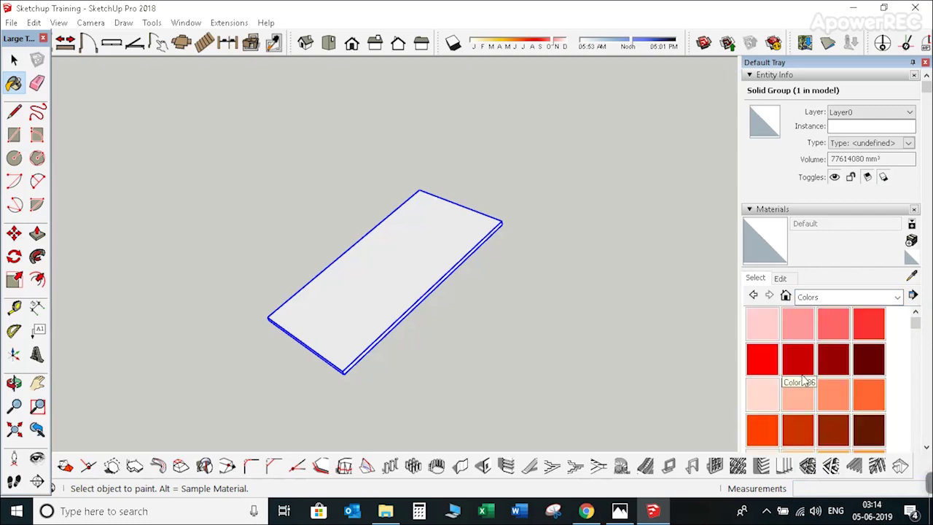
scroll(840, 395, "down", 8)
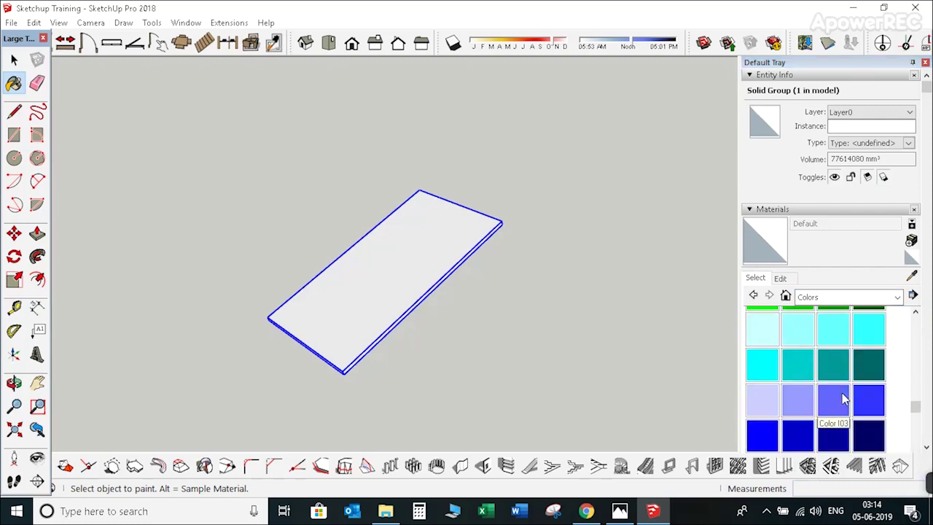
scroll(867, 394, "down", 2)
scroll(872, 391, "up", 2)
left_click(869, 397)
left_click(428, 255)
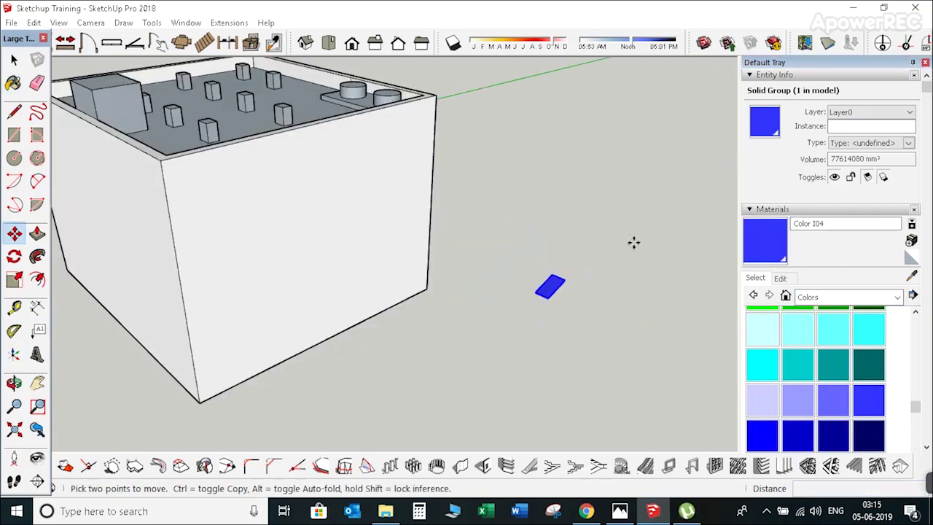
left_click(924, 63)
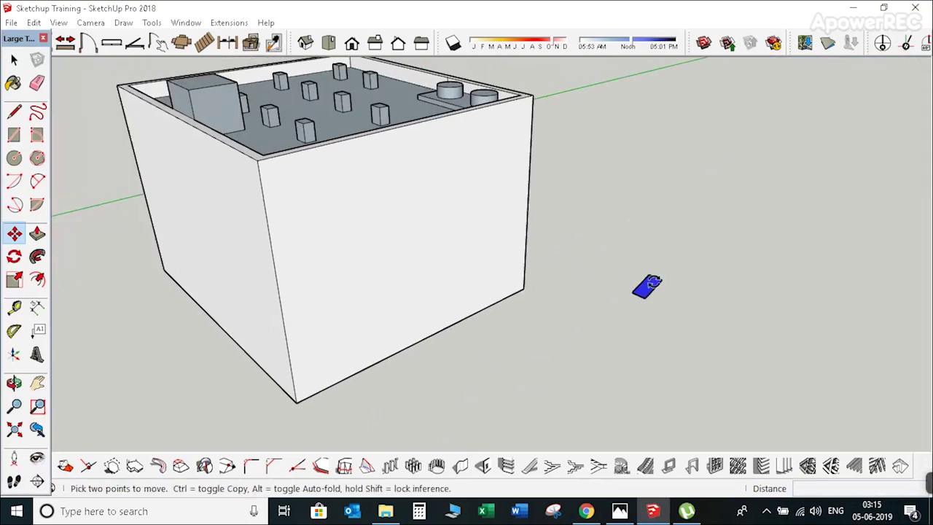
Copy the blue panel 1980 mm along its long edge and measure the gap between the two panels.
scroll(658, 299, "up", 6)
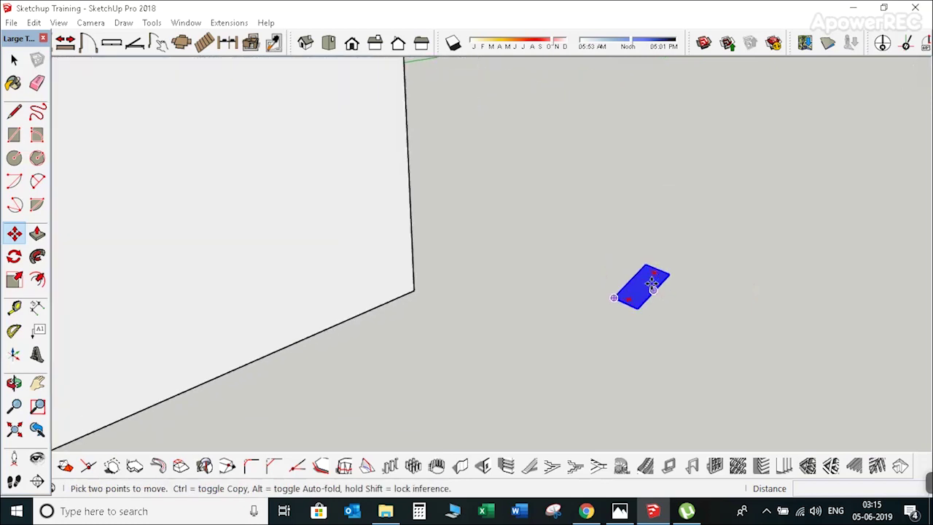
scroll(651, 283, "up", 3)
middle_click_drag(649, 283, 525, 313)
scroll(528, 317, "down", 3)
scroll(593, 335, "up", 3)
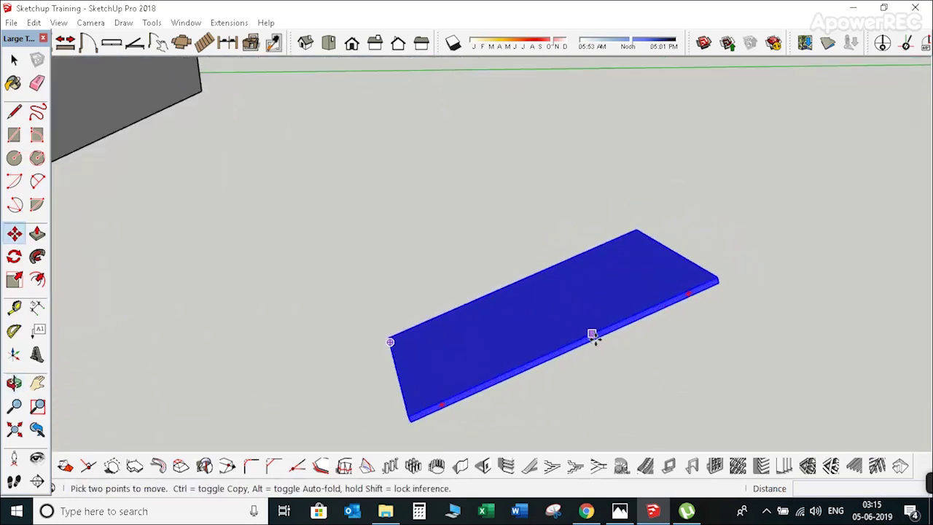
scroll(581, 317, "down", 2)
scroll(584, 318, "up", 2)
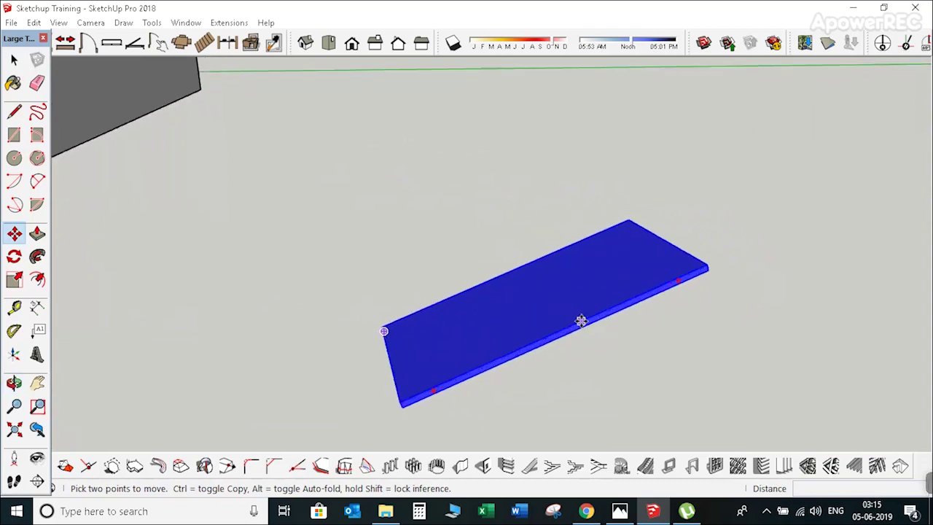
key("space")
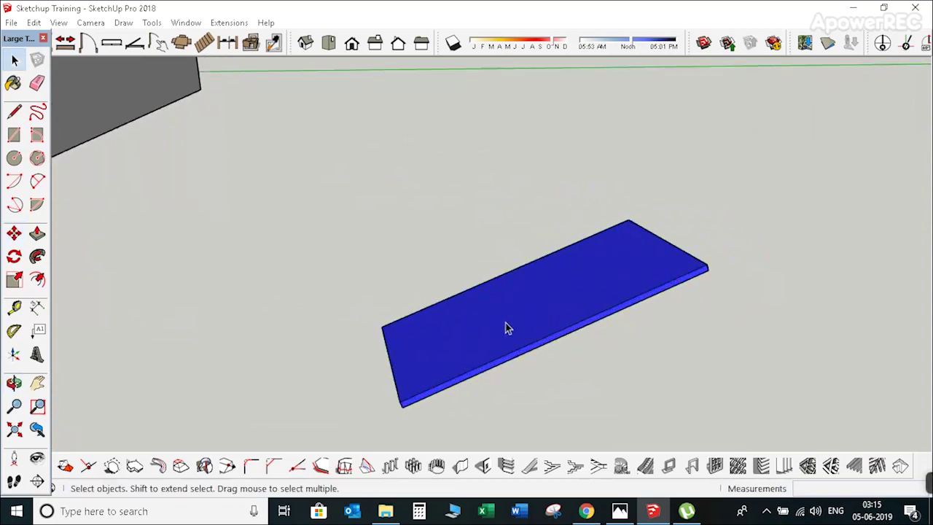
scroll(508, 323, "down", 3)
scroll(539, 323, "up", 1)
middle_click_drag(546, 327, 493, 314)
scroll(483, 325, "down", 1)
scroll(481, 325, "up", 1)
scroll(484, 325, "up", 2)
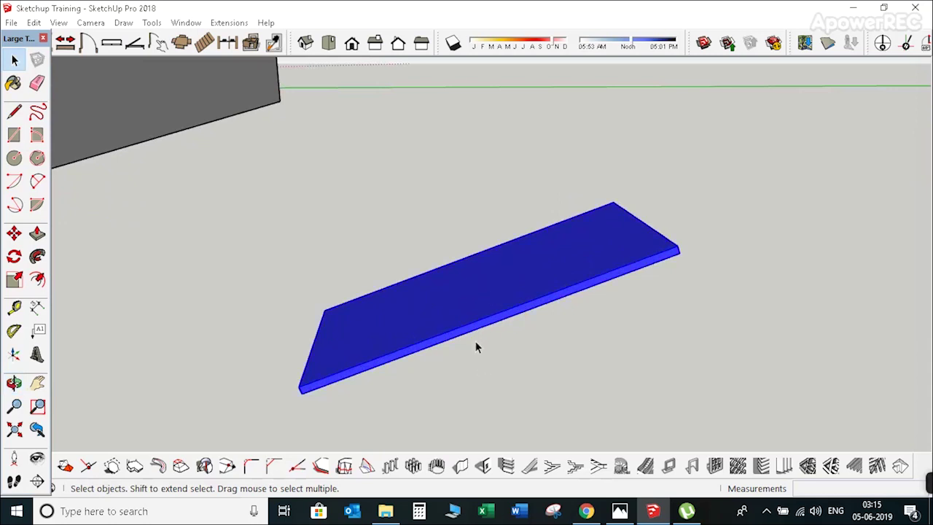
key("m")
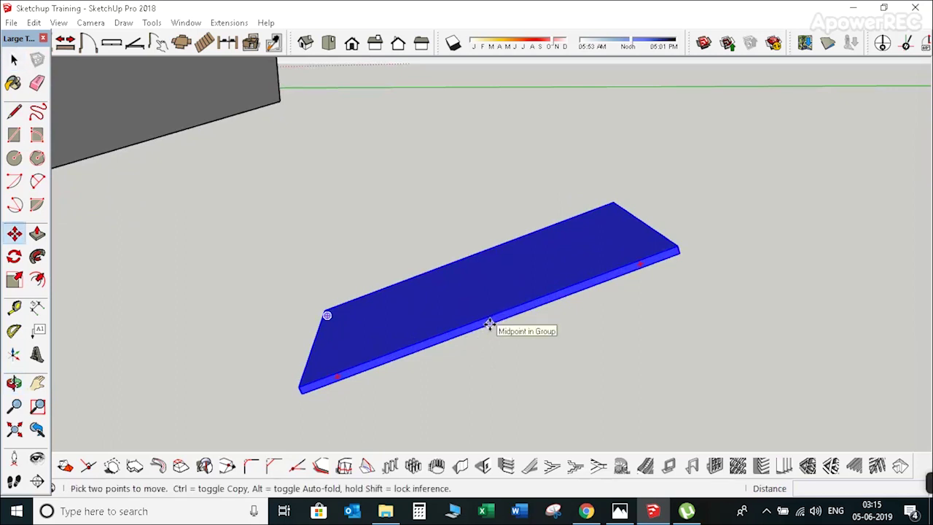
key("ctrl")
left_click(489, 323)
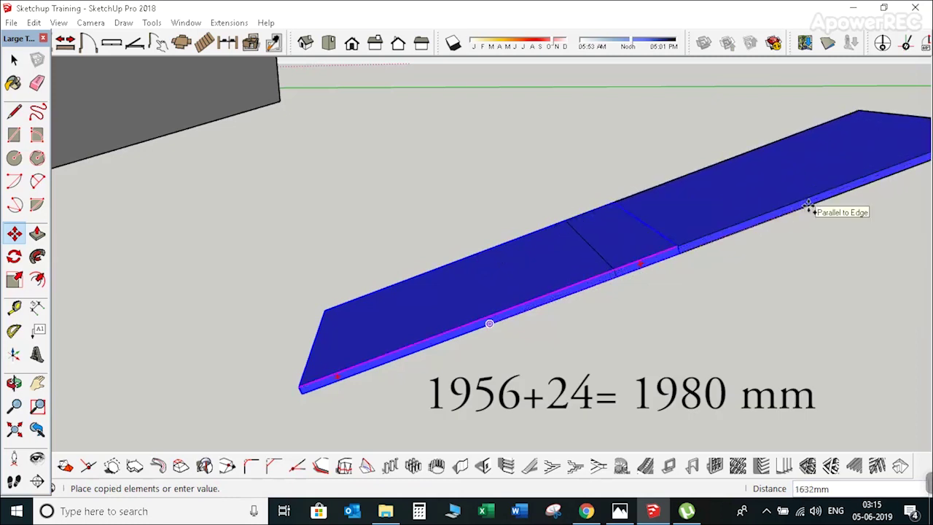
type("198")
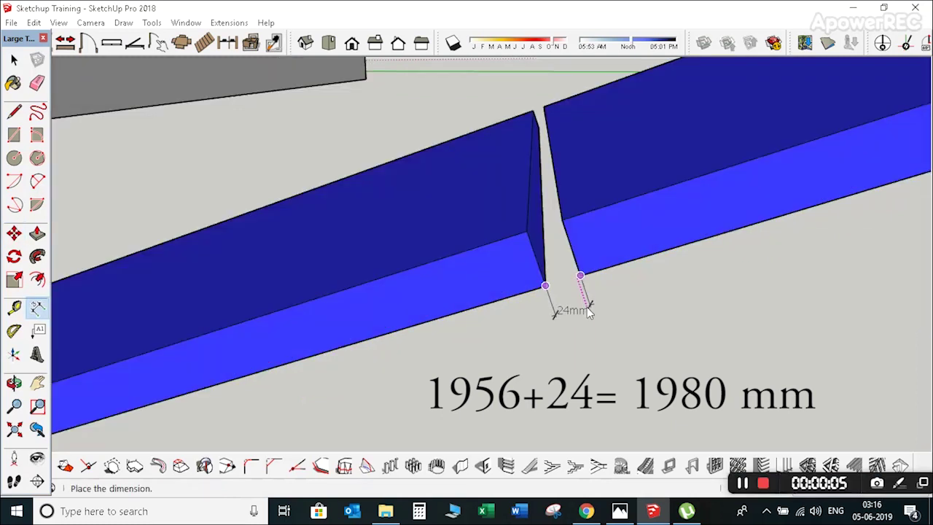
key("Escape")
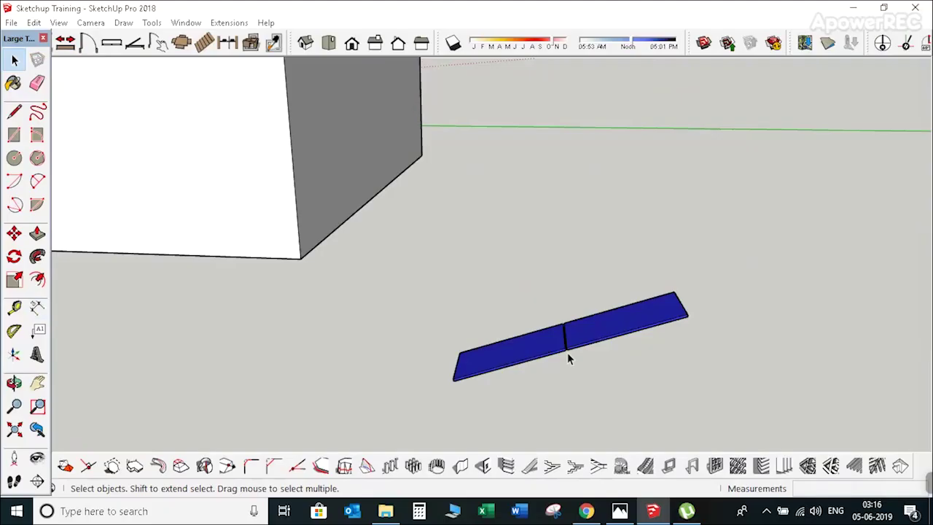
Combine the two solar panels into one group.
middle_click_drag(569, 358, 735, 348)
scroll(649, 296, "up", 5)
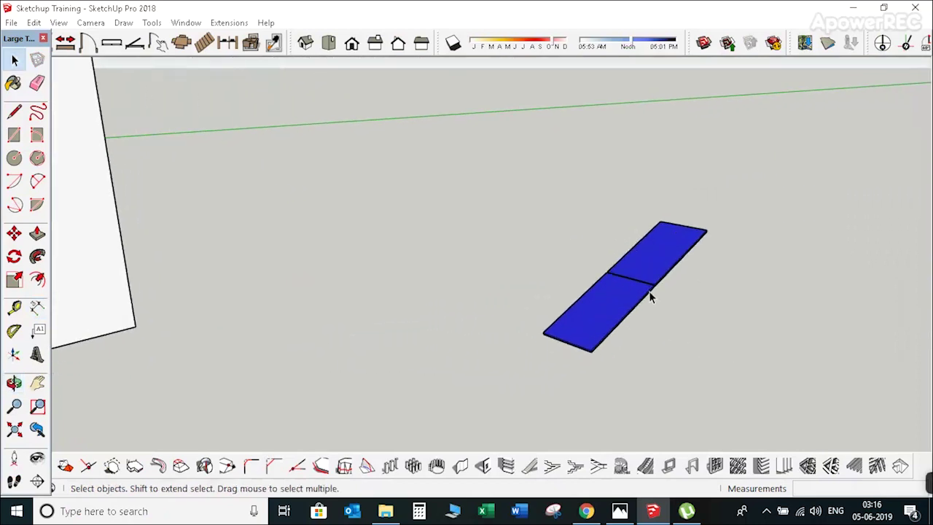
right_click(603, 314)
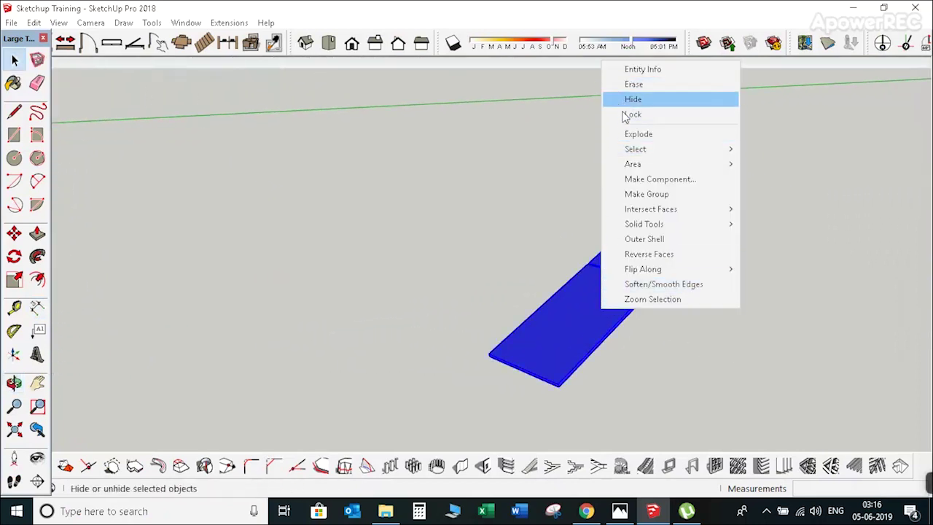
left_click(630, 194)
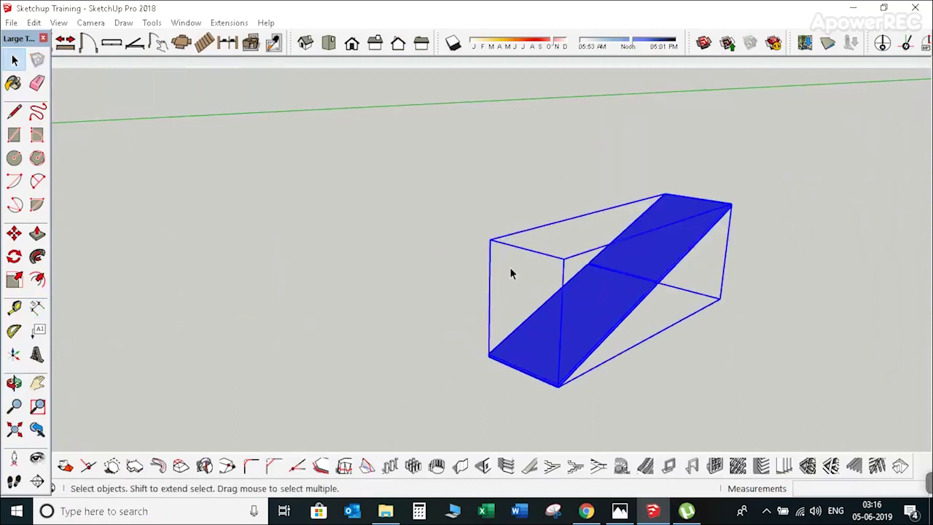
Move the two-panel group onto the building's roof, into the corner between the two parapet walls away from the round tanks.
scroll(510, 272, "down", 2)
key("m")
left_click(678, 286)
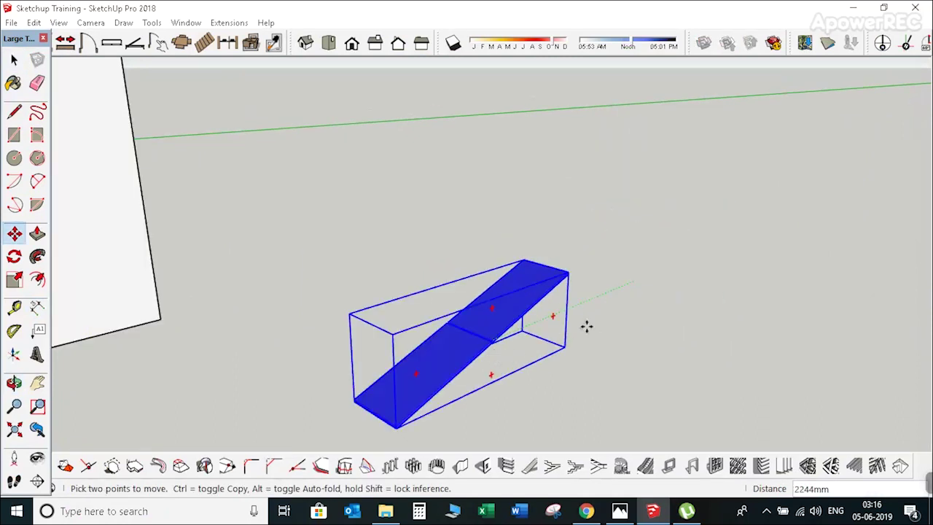
scroll(567, 336, "down", 5)
middle_click_drag(656, 299, 548, 211)
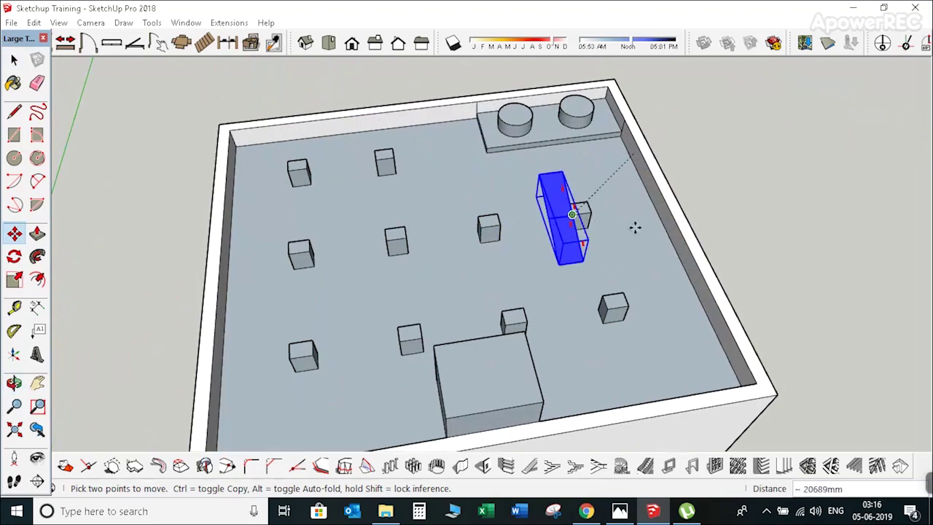
scroll(640, 233, "up", 3)
scroll(646, 240, "down", 4)
middle_click_drag(646, 252, 675, 309)
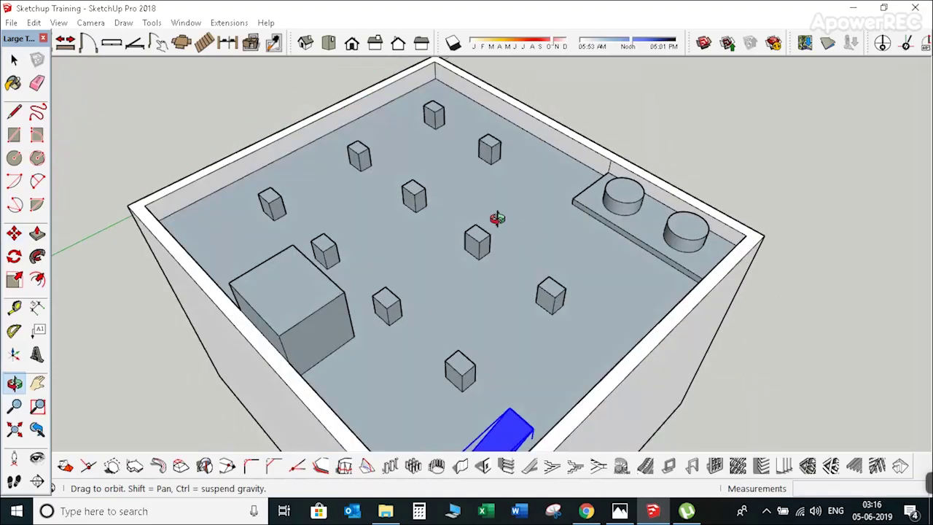
key("m")
scroll(307, 403, "down", 5)
middle_click_drag(302, 408, 510, 494)
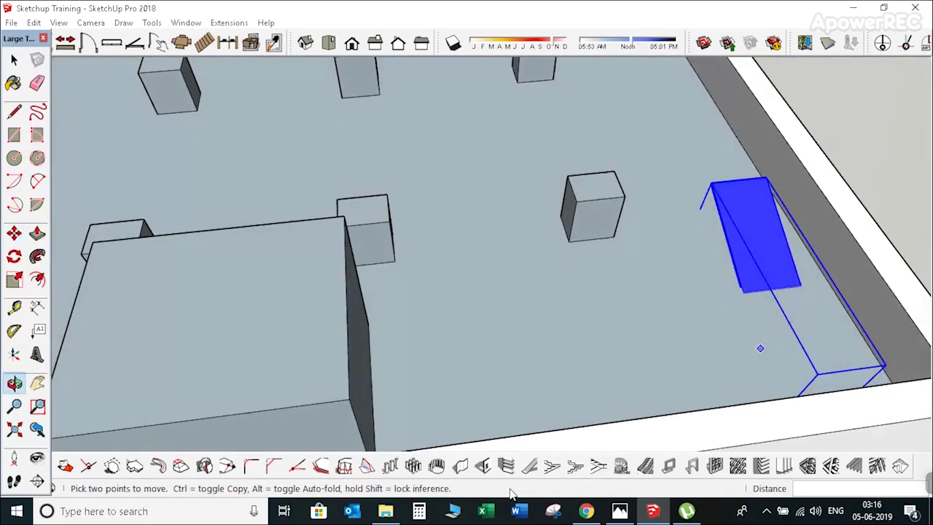
scroll(700, 258, "down", 5)
middle_click_drag(502, 263, 738, 190)
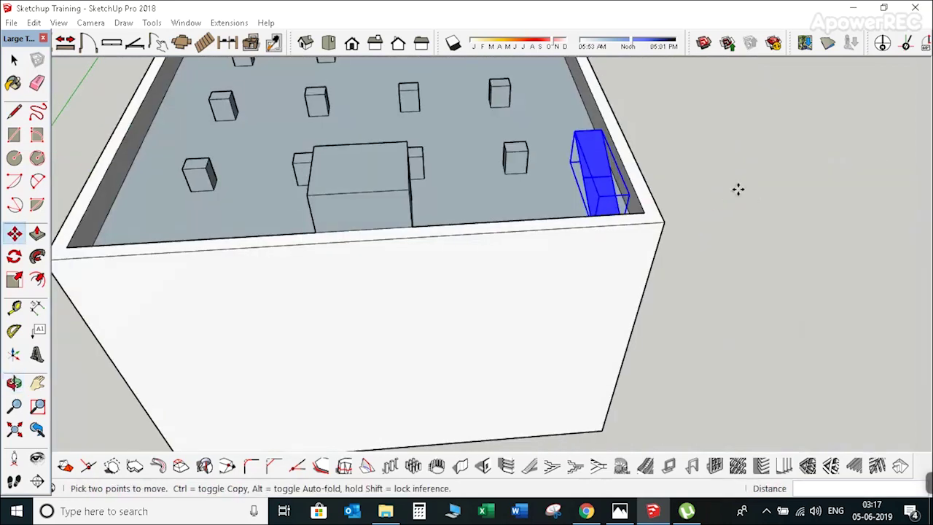
Switch to the top view and move the two-panel group off the roof into the empty space beside the building.
left_click(330, 43)
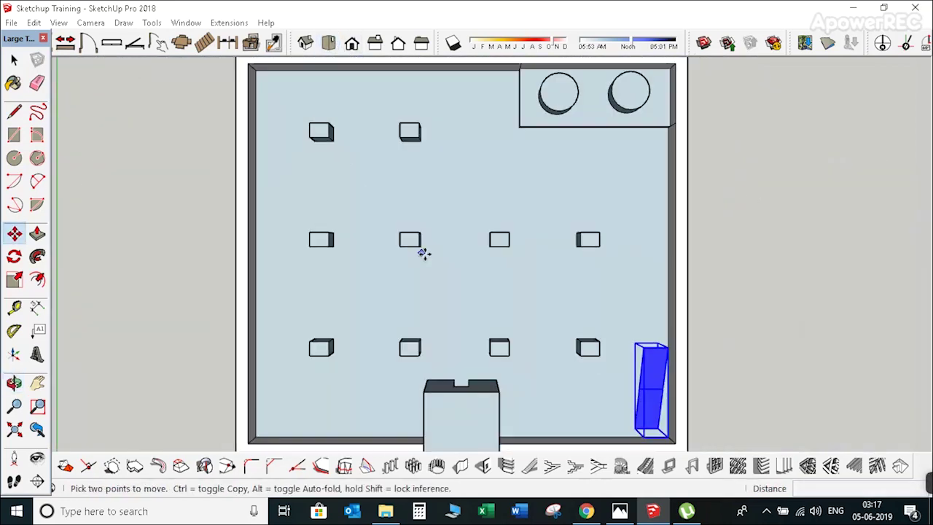
scroll(546, 269, "up", 5)
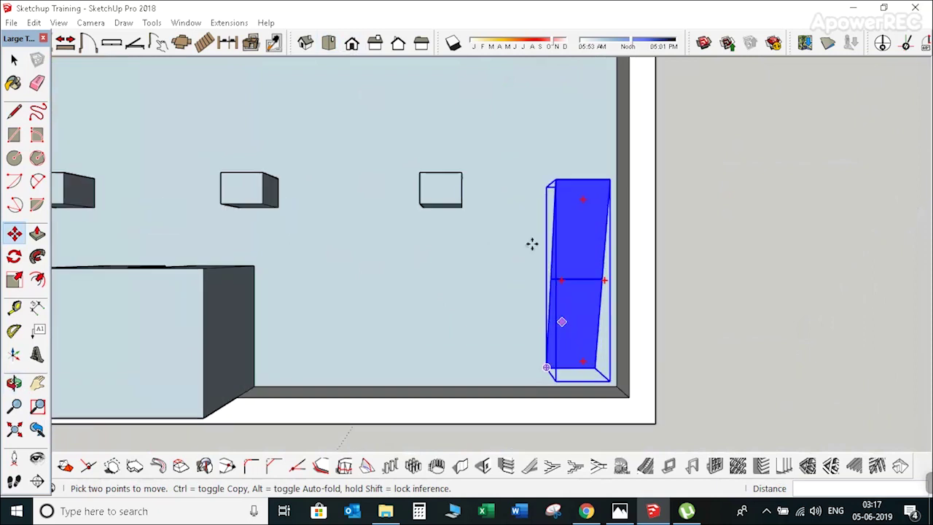
scroll(502, 178, "down", 4)
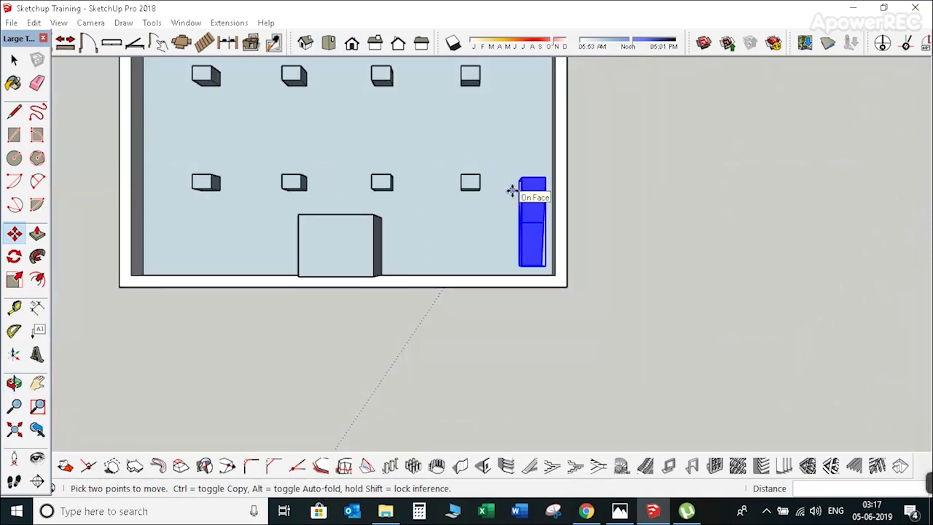
scroll(538, 241, "up", 4)
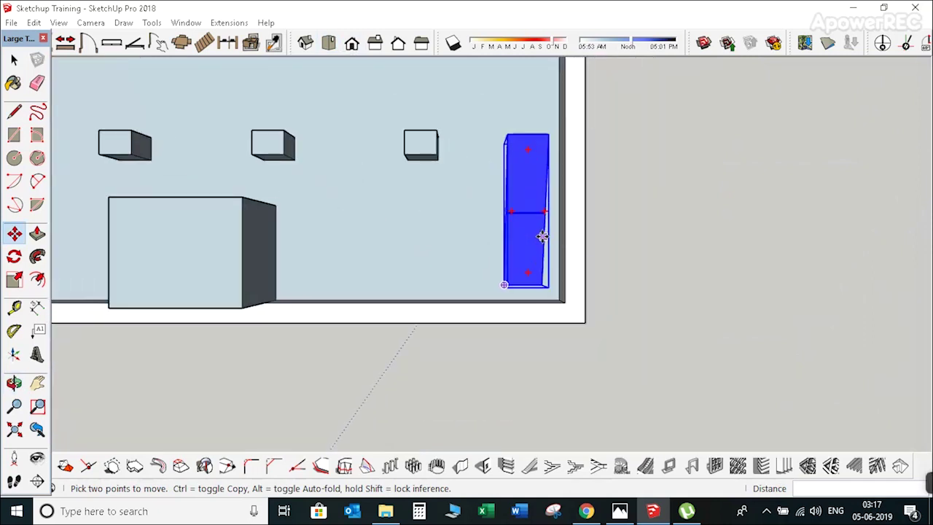
left_click(539, 241)
scroll(539, 241, "down", 5)
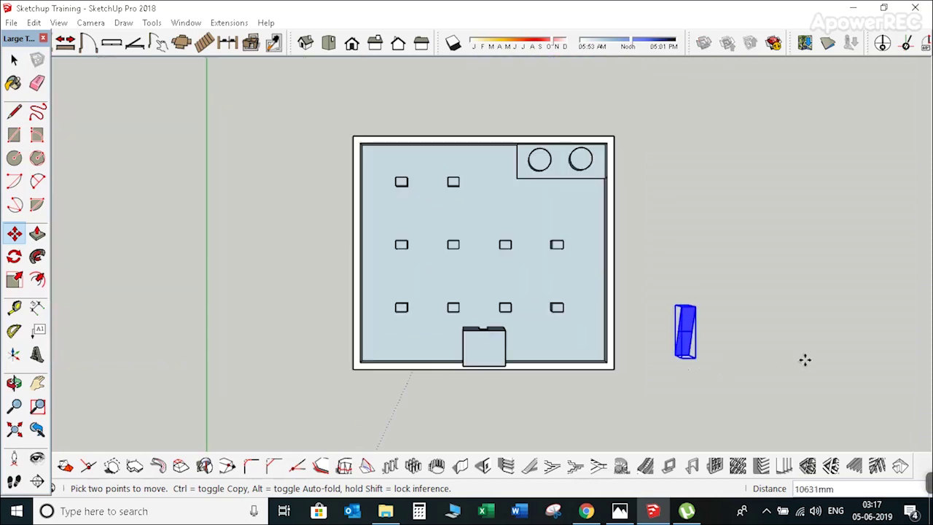
left_click(843, 377)
key("space")
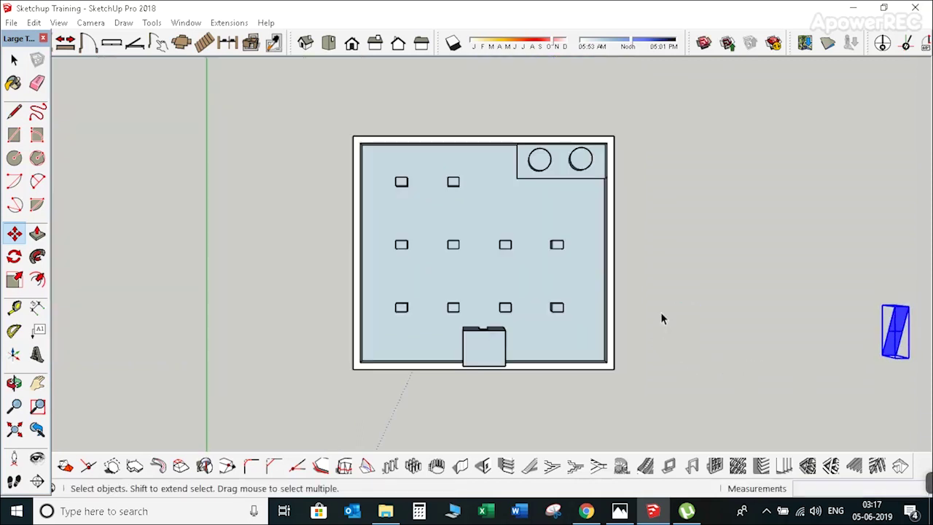
Rotate the whole building 5 degrees counterclockwise about its north-west corner.
left_click_drag(263, 114, 693, 399)
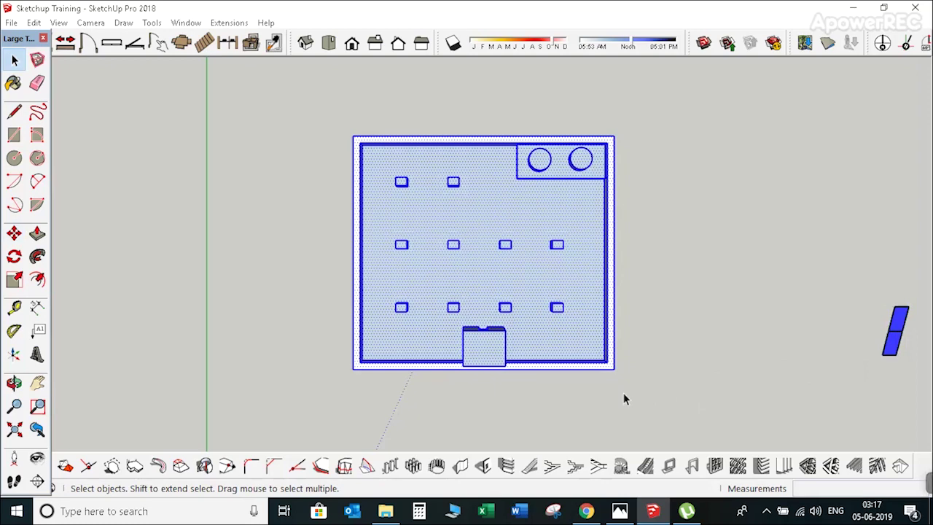
key("q")
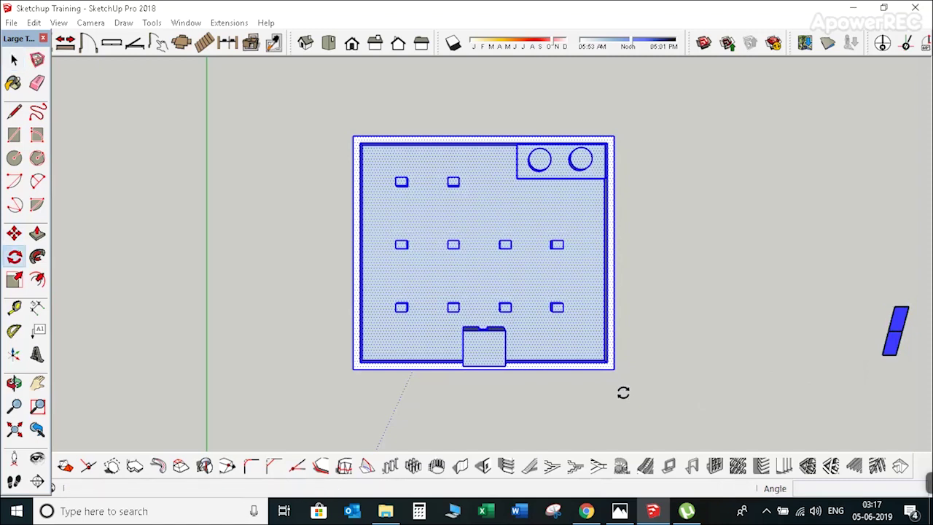
left_click(352, 136)
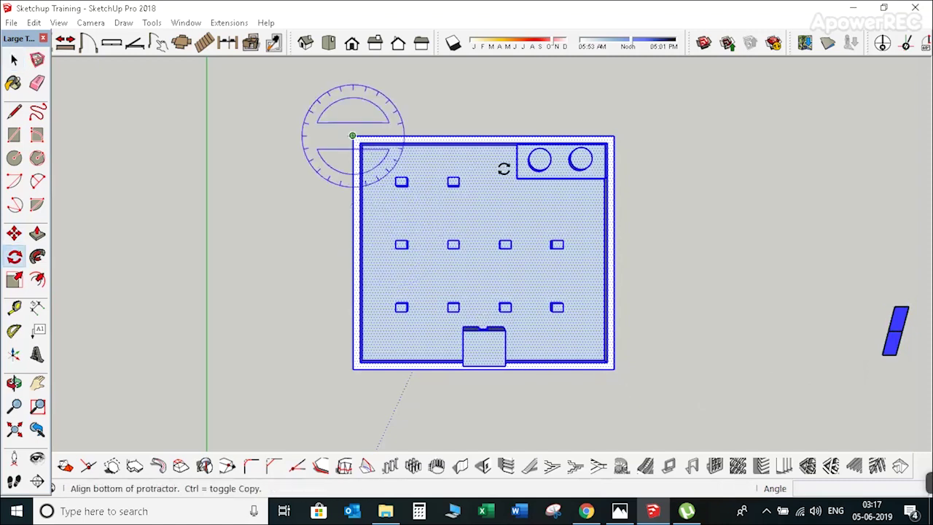
left_click(616, 137)
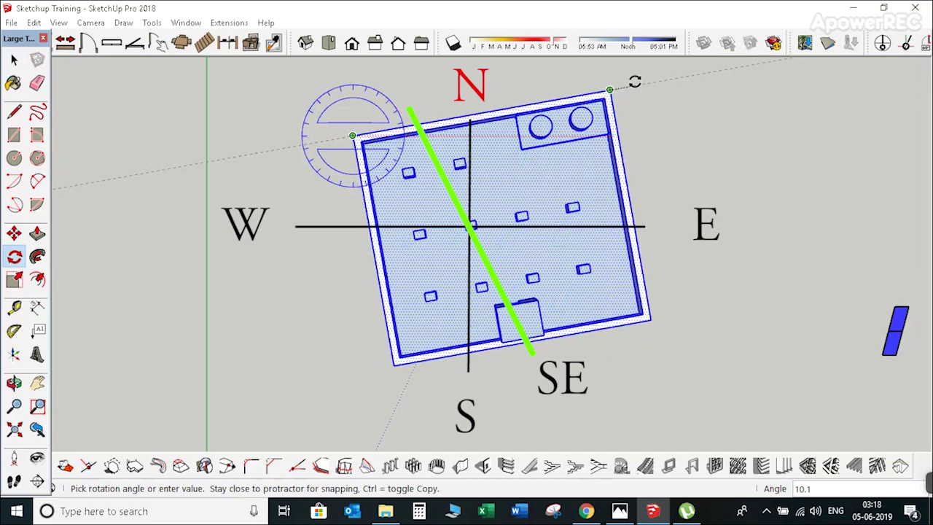
type("5")
key("Return")
key("space")
Move the two-panel group onto the roof, into the gap between the large block and the nearby end column.
middle_click_drag(634, 81, 449, 62, "shift")
key("m")
scroll(433, 301, "up", 5)
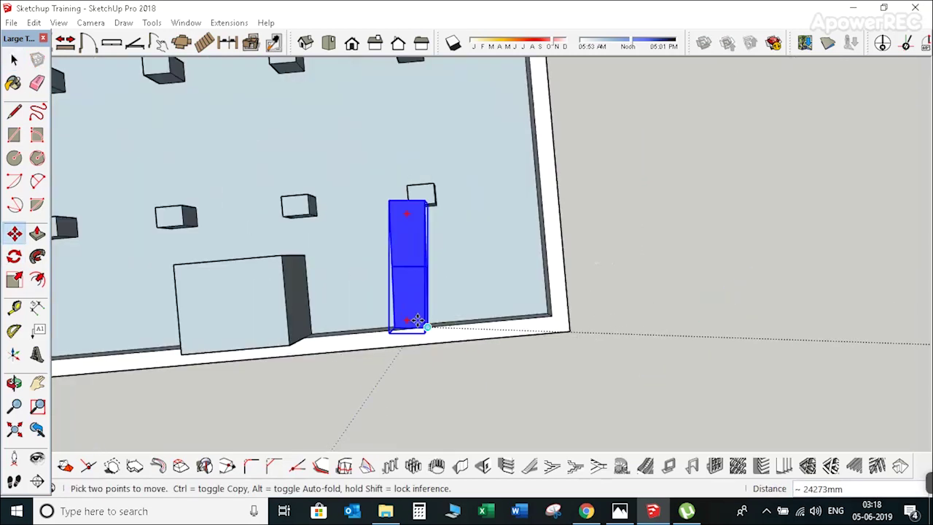
left_click(376, 304)
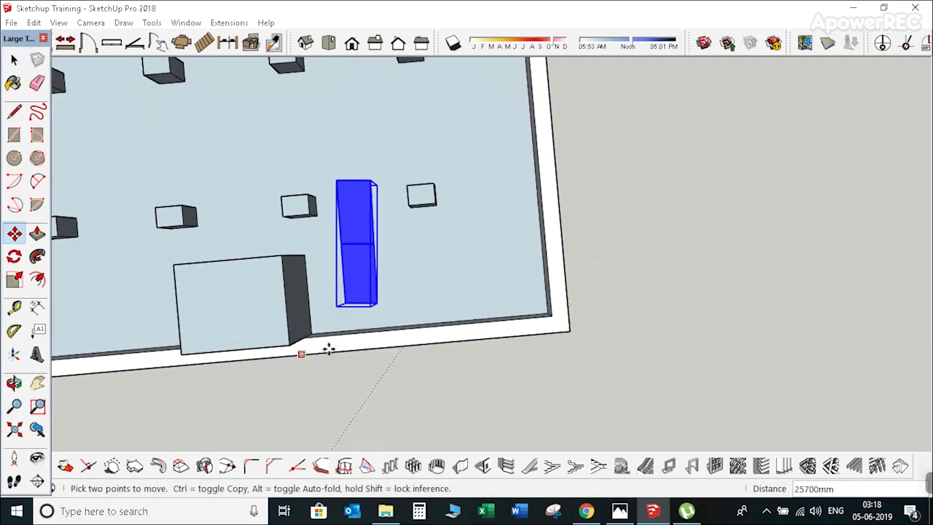
Copy the two-panel group along the red axis to place a second pair directly beside the first.
scroll(658, 263, "down", 5)
middle_click_drag(445, 309, 337, 162)
scroll(457, 373, "up", 5)
left_click(456, 373)
key("ctrl")
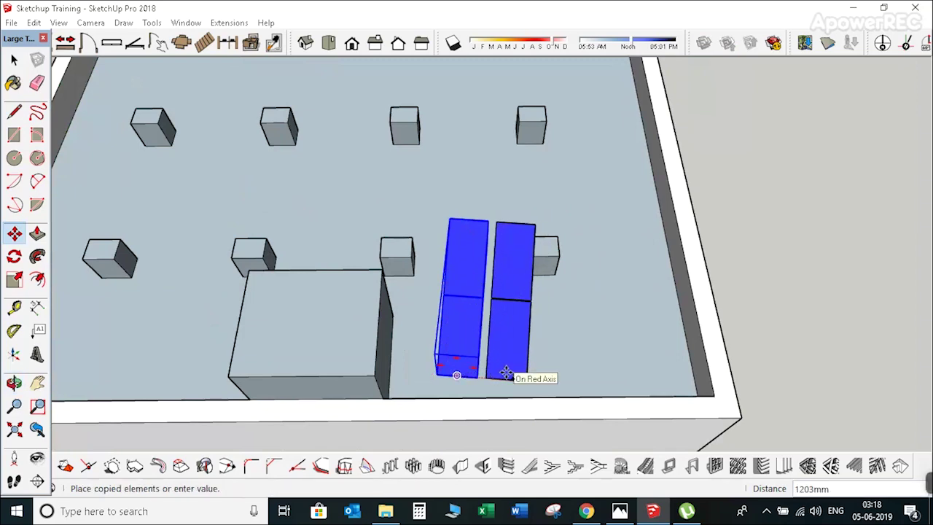
left_click(506, 372)
Examine how the two side-by-side panel pairs line up with the rotated building's parapets and columns.
scroll(511, 323, "down", 3)
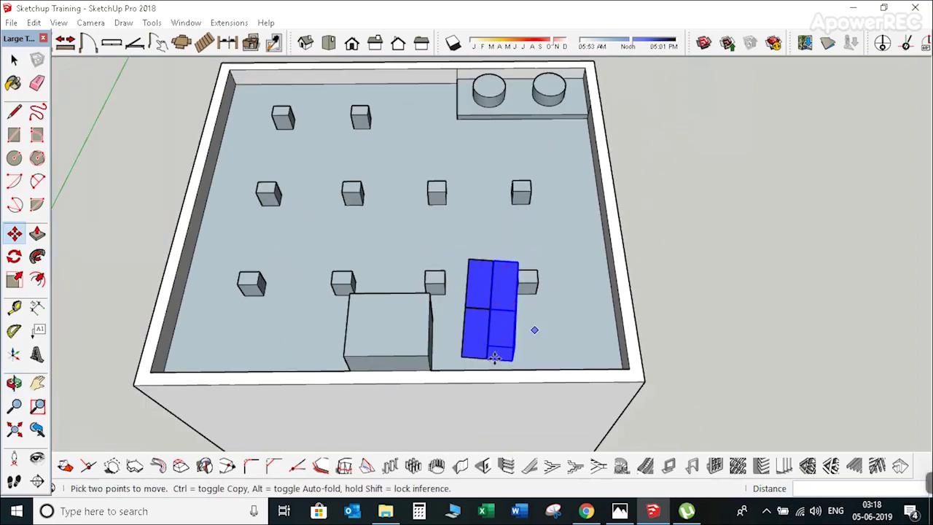
scroll(483, 350, "up", 2)
scroll(462, 354, "down", 4)
middle_click_drag(529, 346, 458, 418)
scroll(460, 417, "up", 5)
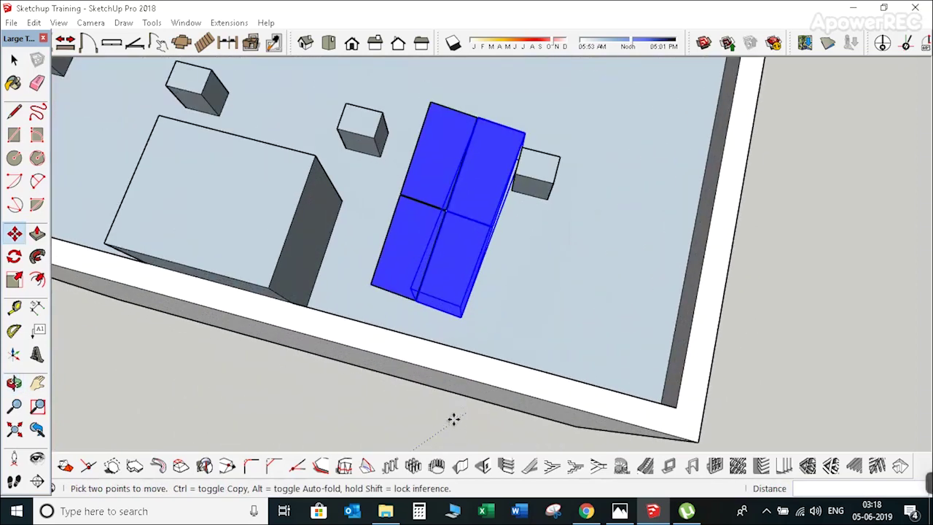
scroll(452, 418, "down", 4)
scroll(515, 332, "up", 3)
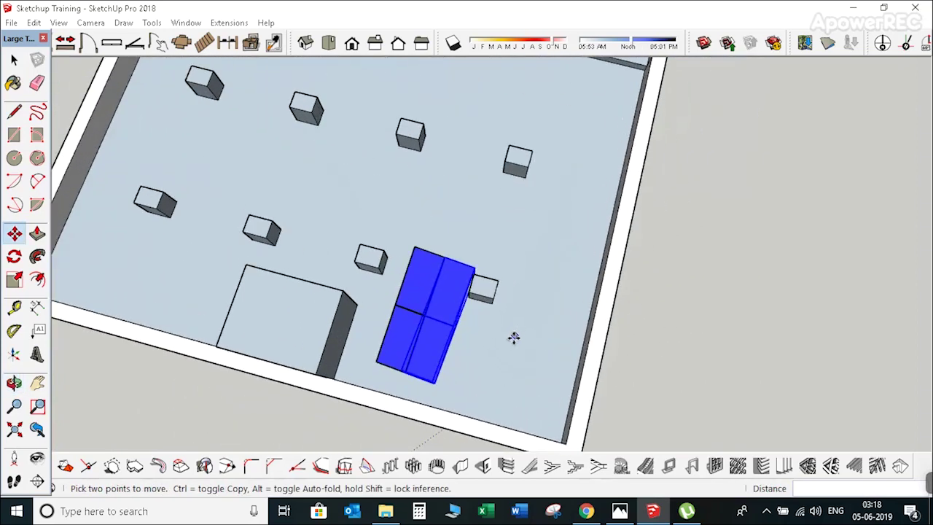
scroll(514, 337, "down", 1)
scroll(507, 341, "down", 4)
mouse_move(481, 332)
middle_mouse_down()
mouse_move(443, 313)
mouse_move(474, 328)
middle_mouse_up()
scroll(478, 345, "up", 3)
scroll(479, 345, "up", 1)
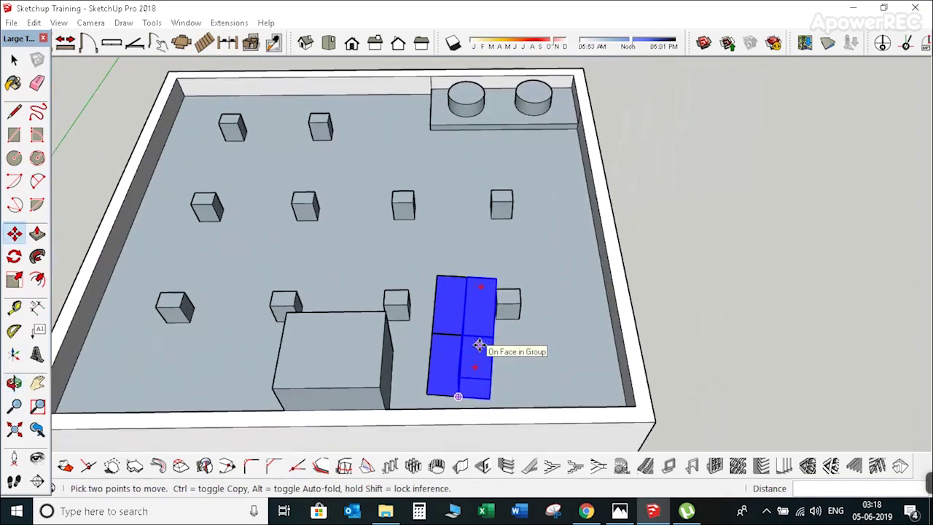
scroll(478, 345, "down", 2)
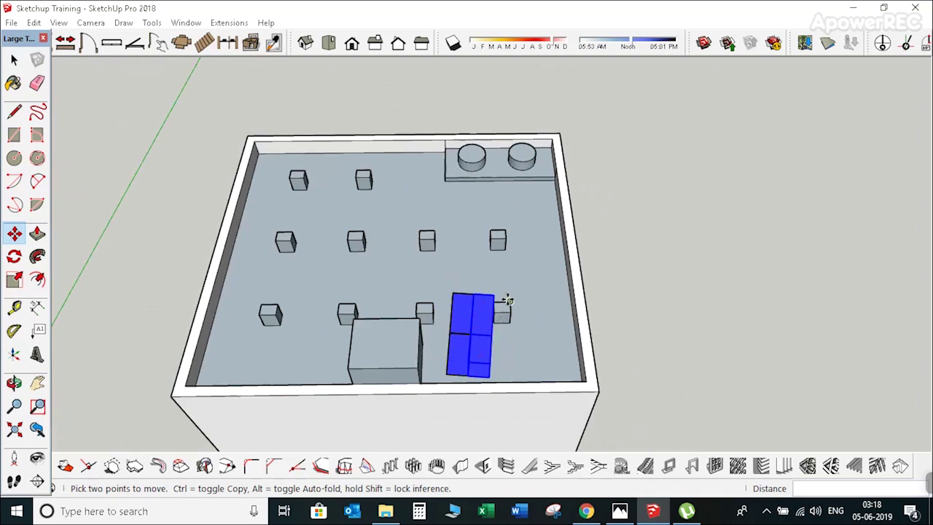
scroll(493, 345, "up", 2)
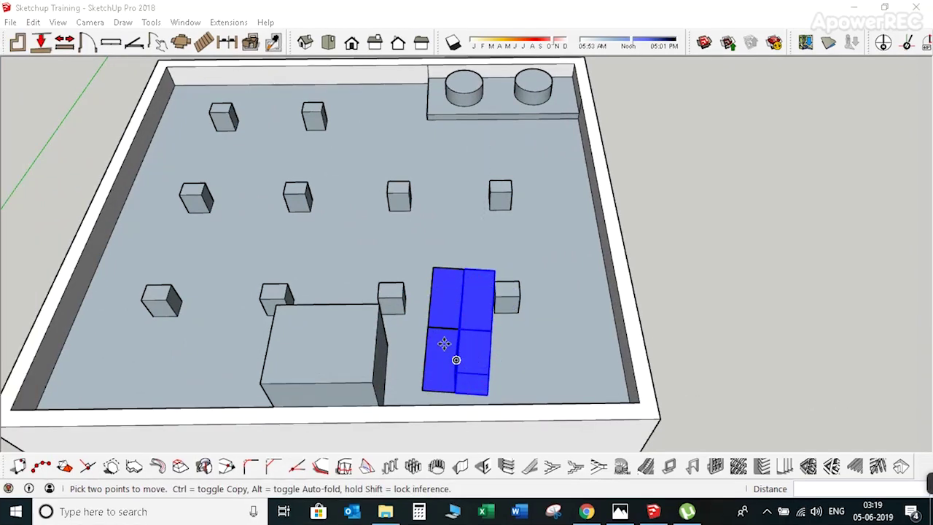
Rotate the two-panel group beside the building 5 degrees counterclockwise about its upper corner.
left_click(742, 246)
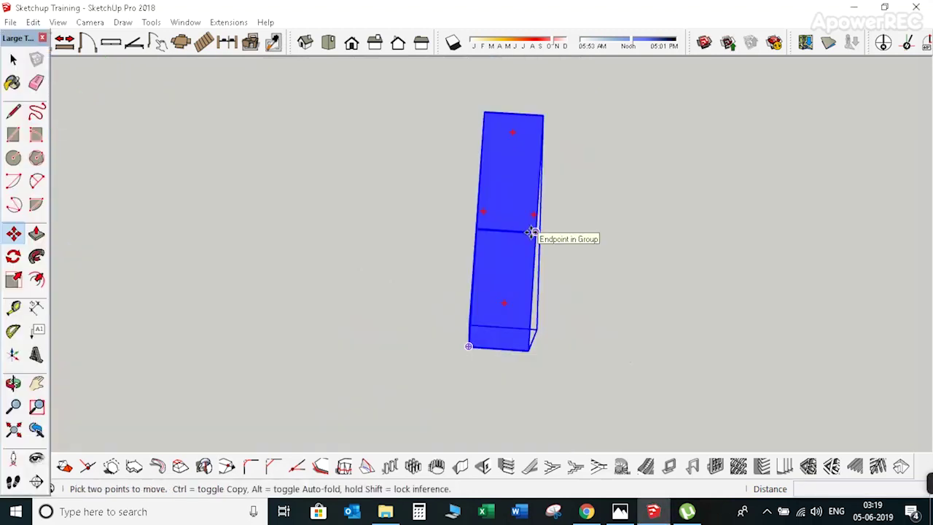
key("q")
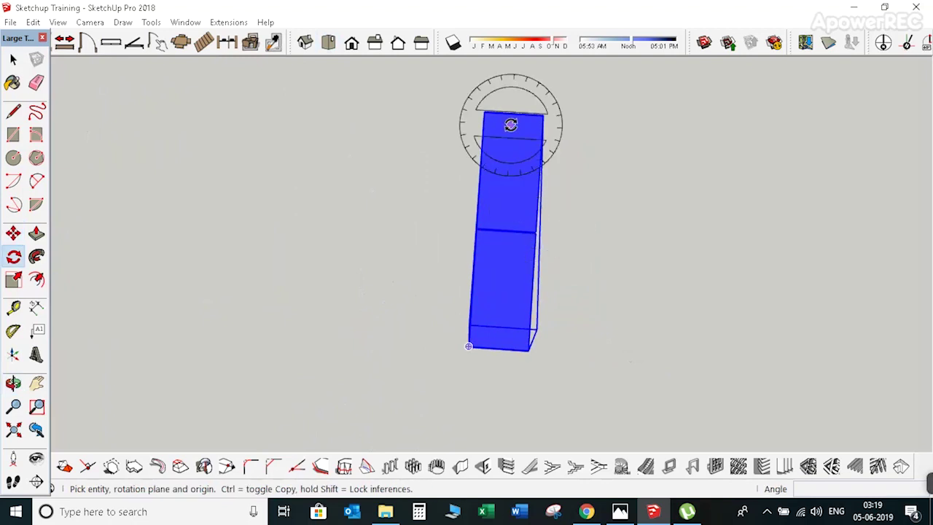
left_click(487, 111)
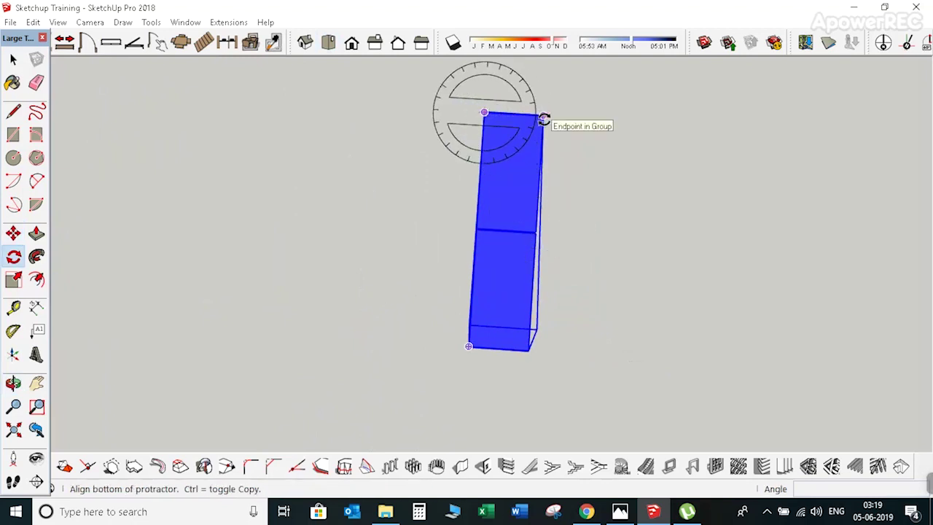
left_click(543, 116)
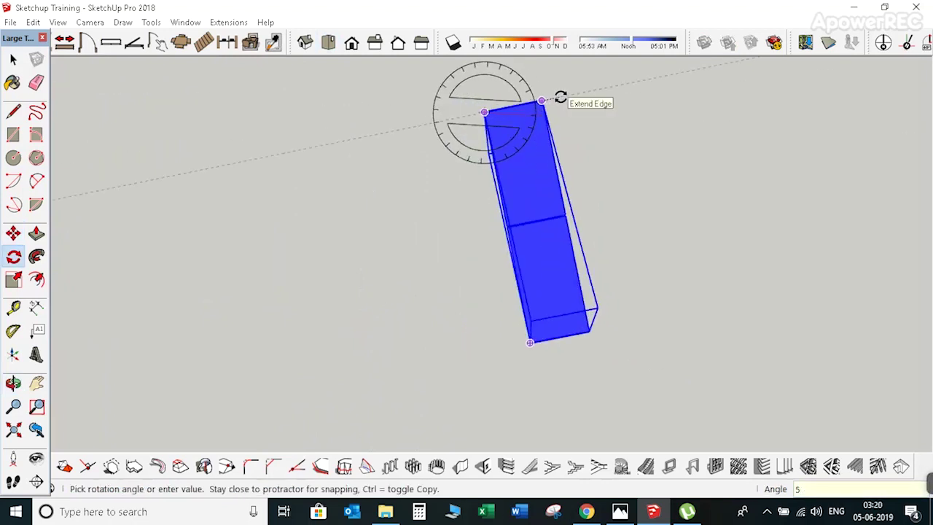
key("space")
Move the rotated two-panel group onto the roof, between the end column and the east parapet wall.
key("m")
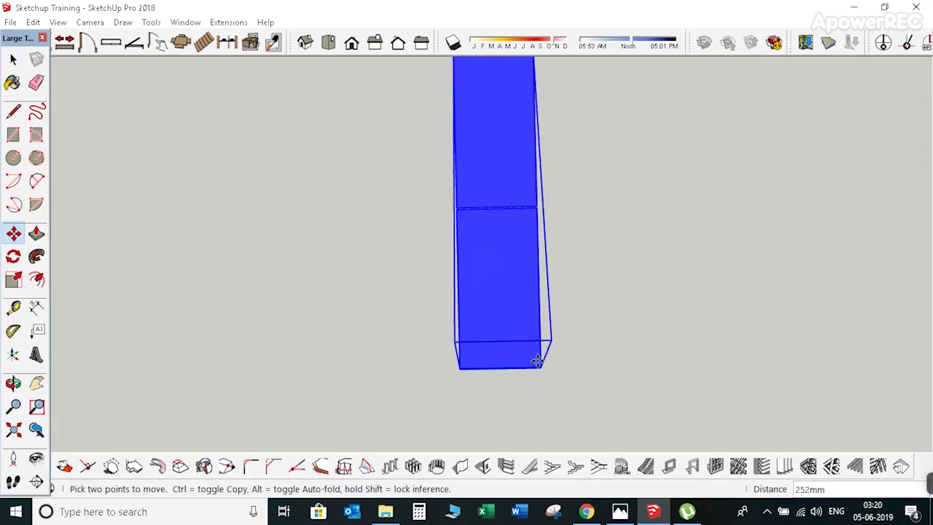
left_click(501, 368)
scroll(719, 329, "down", 10)
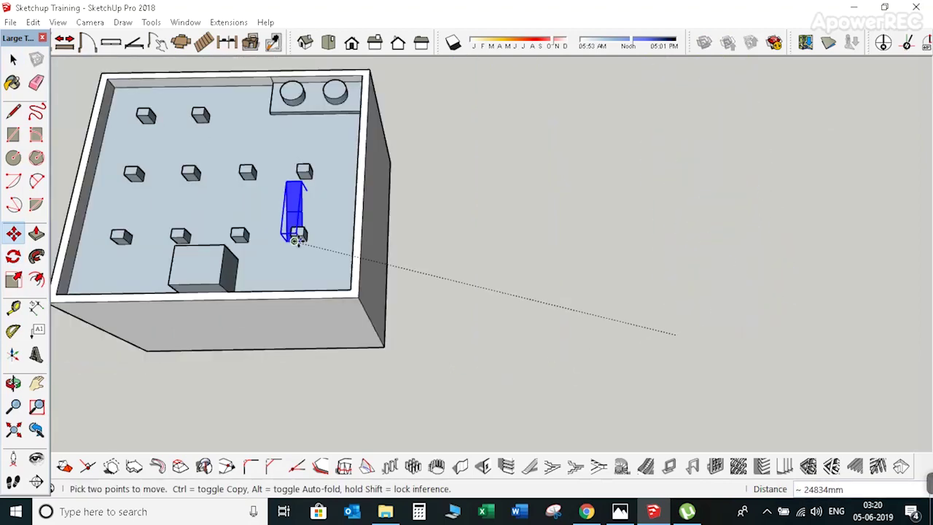
scroll(295, 240, "up", 8)
left_click(454, 301)
Examine the rotated panel group's alignment with the parapet walls and the surrounding roof objects.
scroll(454, 301, "down", 5)
middle_click_drag(453, 301, 494, 289)
scroll(637, 302, "down", 1)
scroll(350, 287, "up", 1)
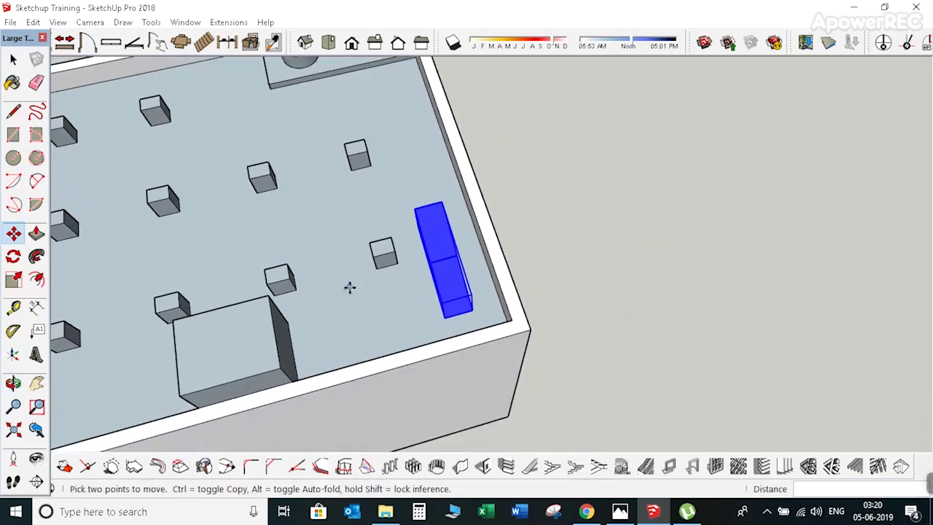
scroll(349, 287, "down", 3)
middle_click_drag(442, 267, 252, 267)
scroll(252, 267, "up", 2)
scroll(560, 279, "down", 2)
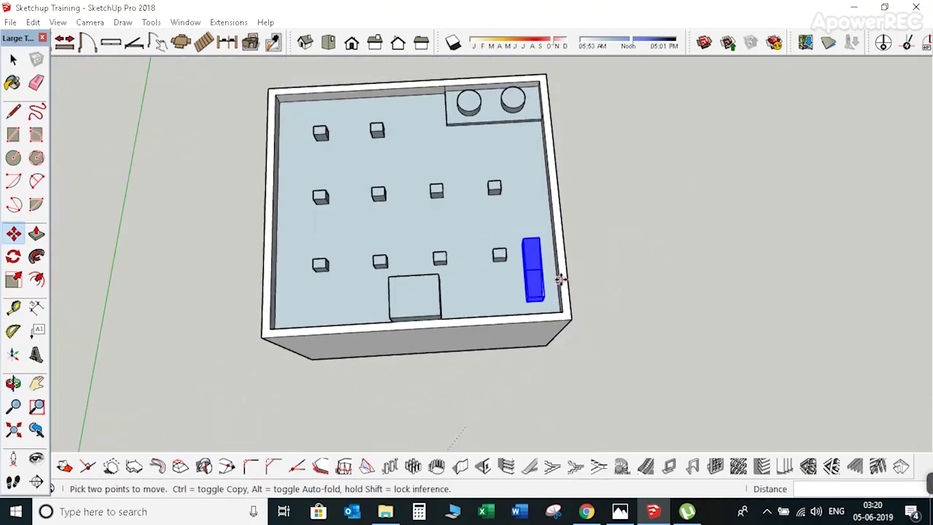
middle_click_drag(560, 279, 491, 137)
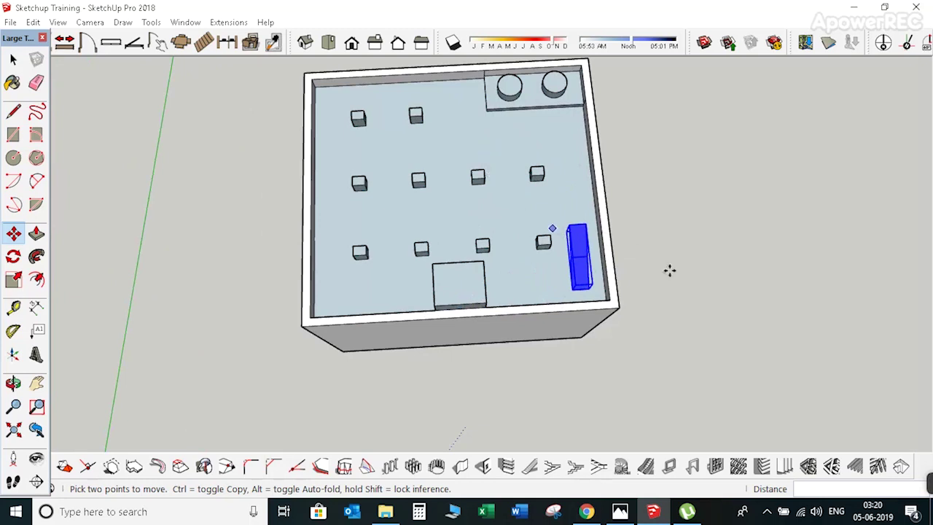
middle_click_drag(669, 271, 648, 267)
scroll(567, 268, "up", 3)
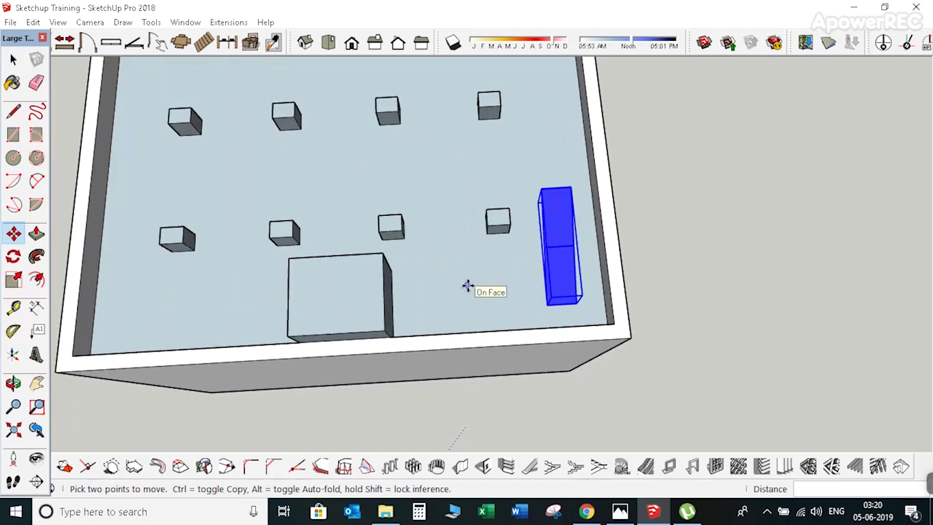
scroll(467, 286, "down", 5)
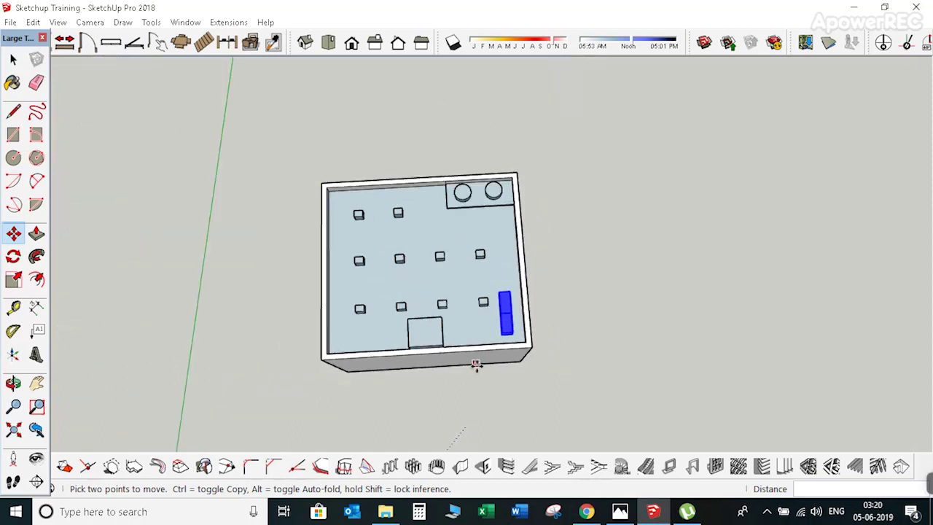
Undo the panel and building rotations and the panel moves, back to the group's earlier placement in the roof corner.
key("ctrl+z")
key("ctrl+z")
key("ctrl+z")
key("ctrl+z")
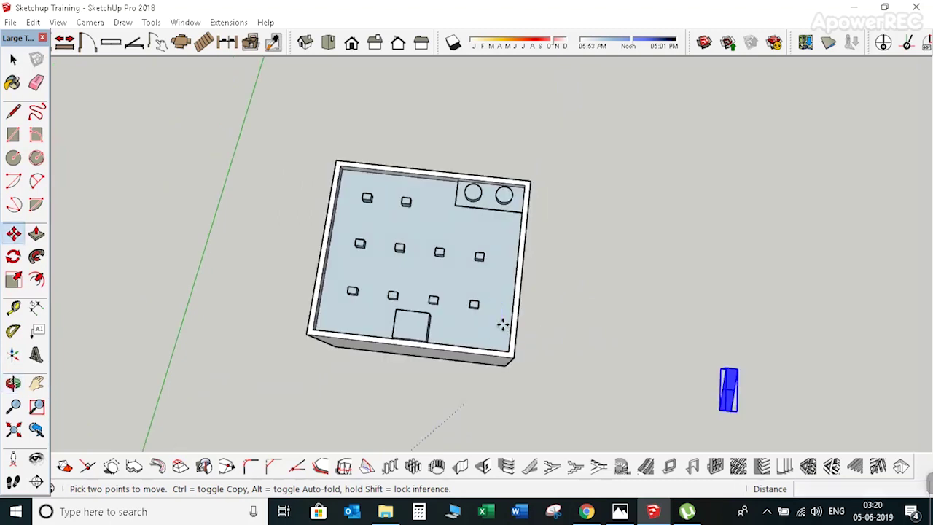
key("ctrl+z")
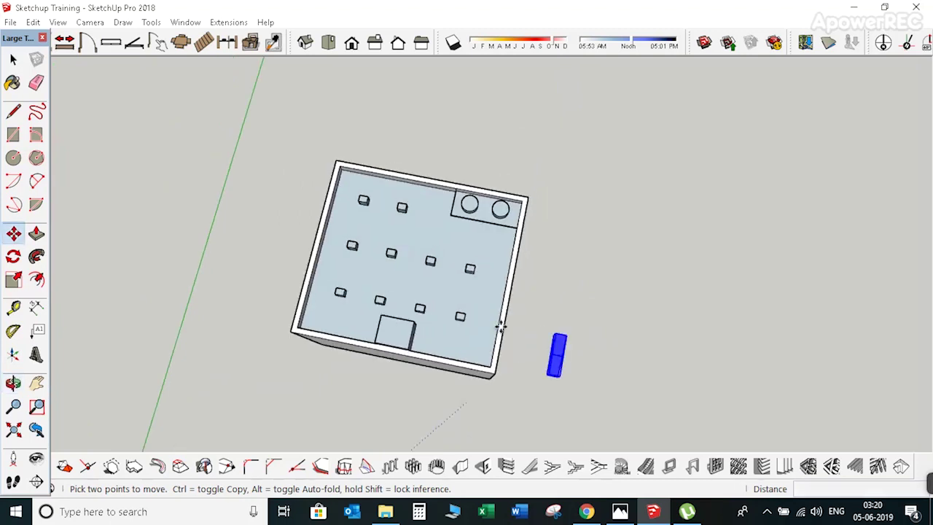
key("ctrl+z")
Inspect the two-panel group in the roof corner from several sides, including its clearance to the parapets and columns.
scroll(437, 354, "up", 3)
scroll(583, 333, "down", 2)
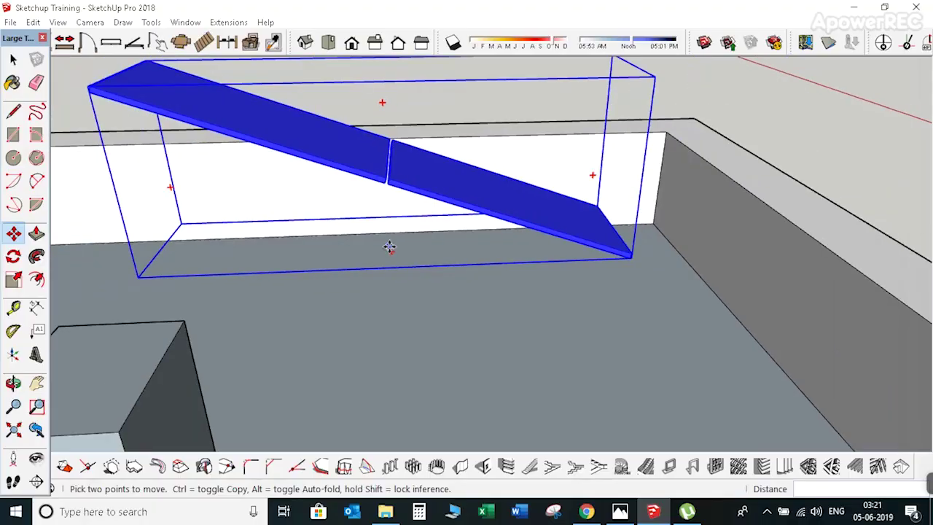
mouse_move(387, 246)
middle_mouse_down()
mouse_move(584, 192)
mouse_move(479, 213)
mouse_move(660, 248)
middle_mouse_up()
scroll(480, 212, "down", 3)
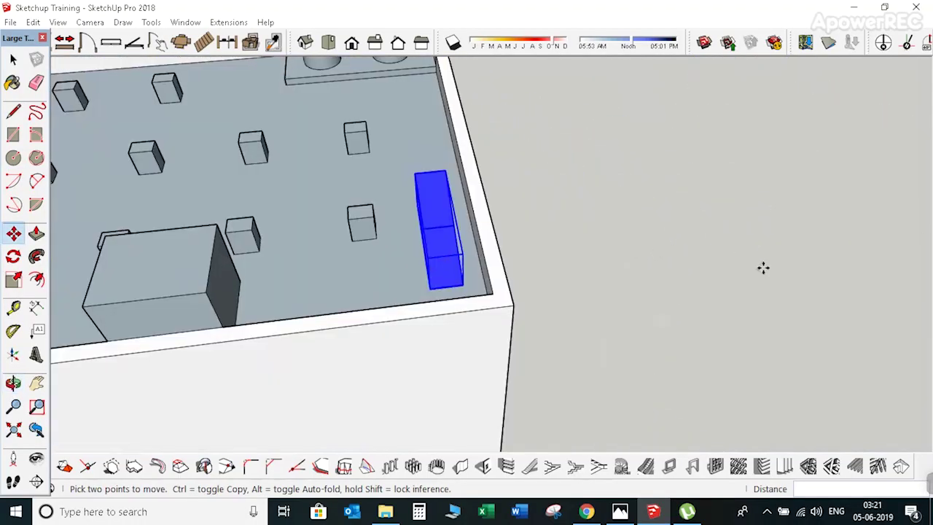
scroll(354, 248, "down", 5)
middle_click_drag(355, 248, 323, 261)
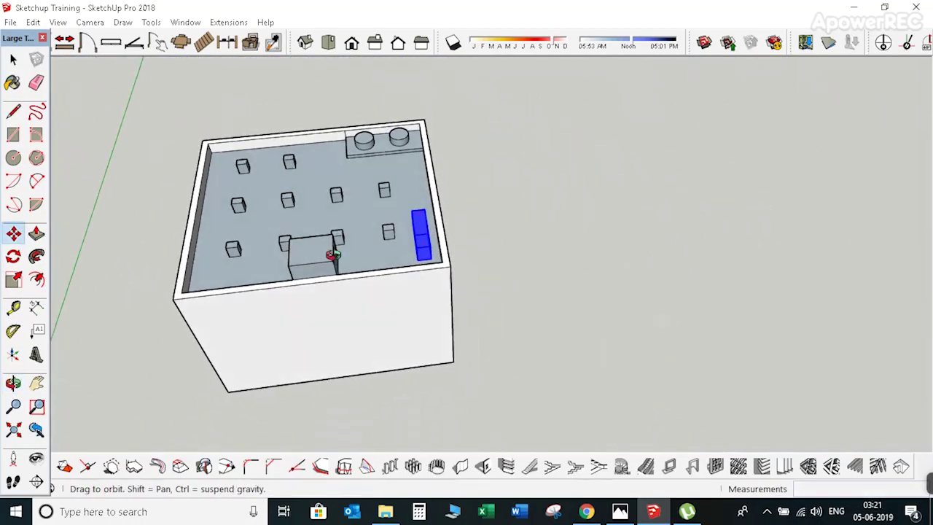
scroll(223, 267, "up", 5)
scroll(223, 267, "up", 2)
scroll(648, 296, "down", 3)
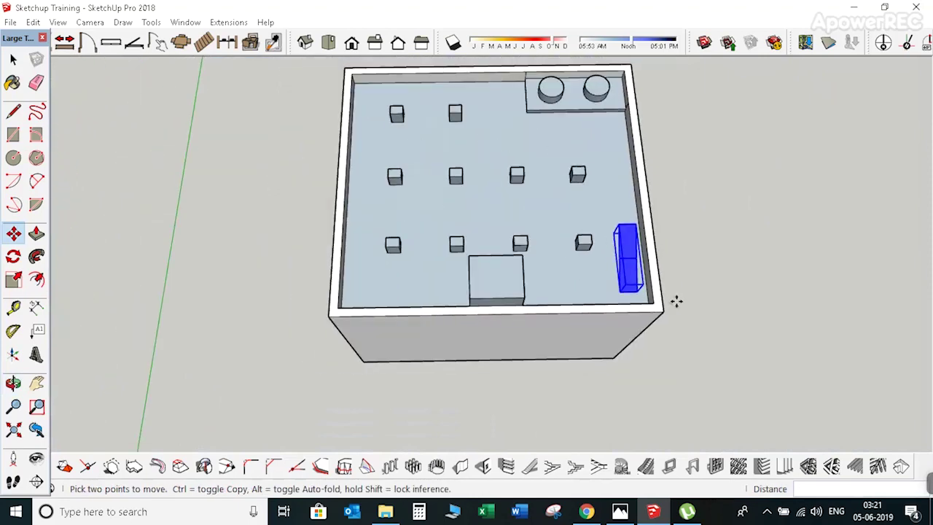
scroll(514, 240, "up", 2)
scroll(415, 318, "down", 4)
scroll(492, 289, "up", 4)
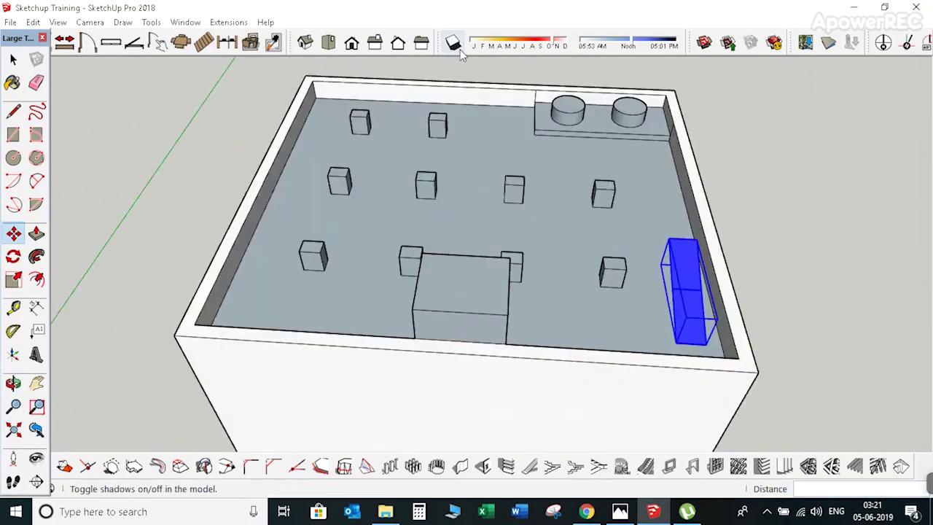
Turn on shadows in the model and bring up the shadow time and date settings.
left_click(453, 43)
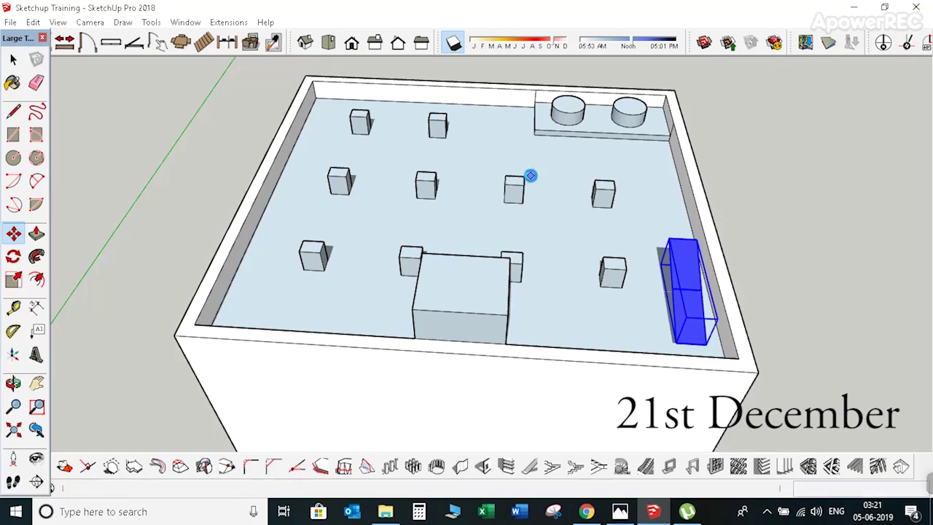
key("b")
scroll(863, 323, "down", 3)
scroll(930, 284, "down", 3)
scroll(930, 287, "down", 5)
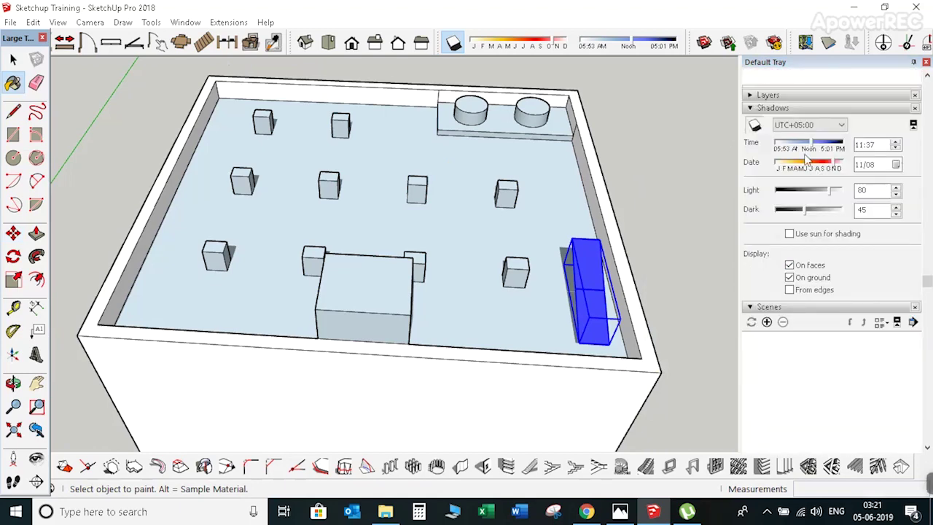
Set the shadow date to 12/21 and the shadow time to 09:00.
left_click(864, 165)
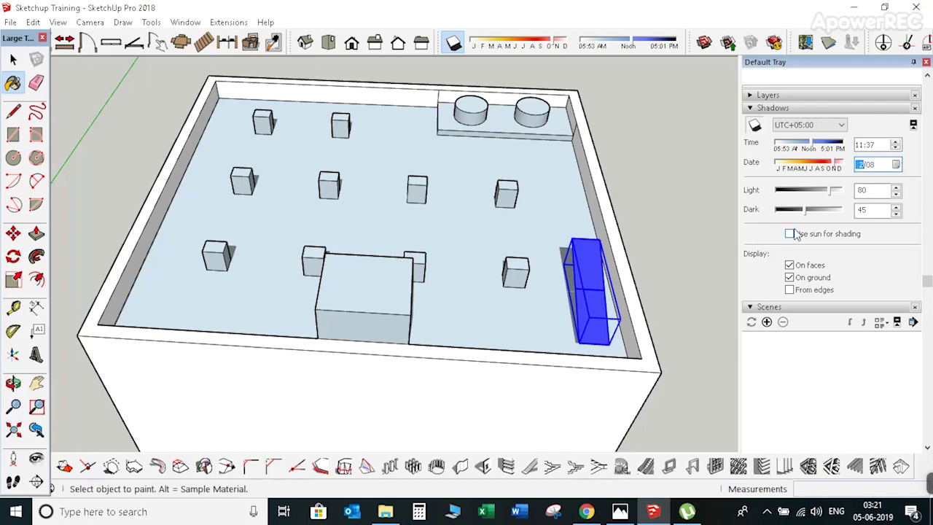
type("12")
left_click(871, 165)
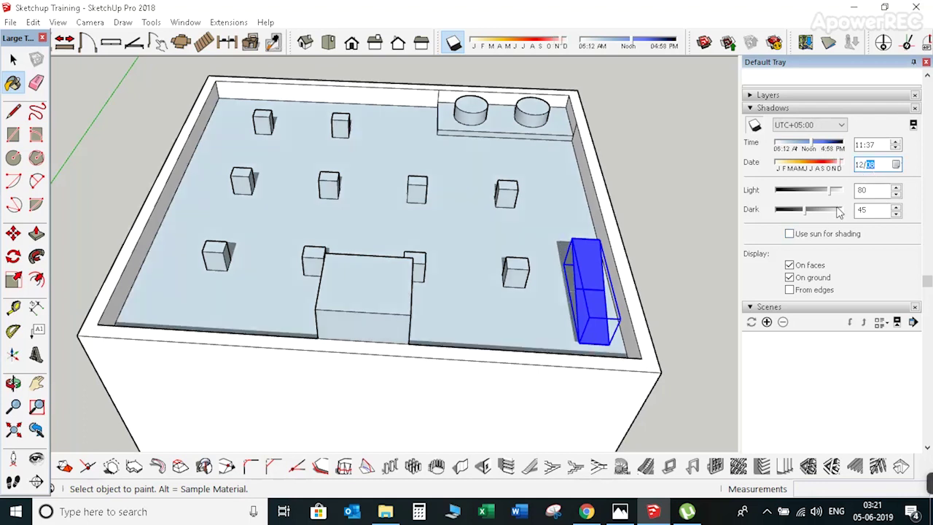
type("21")
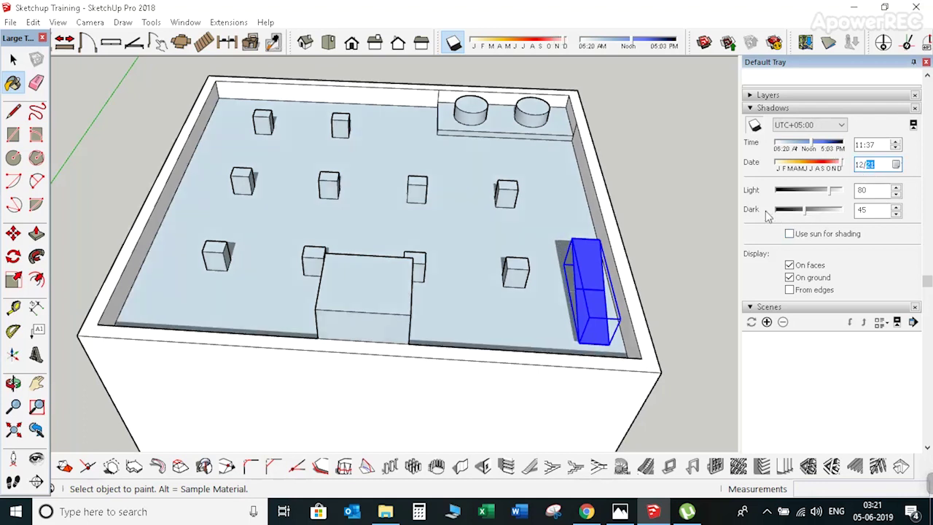
left_click(860, 145)
type("09:00")
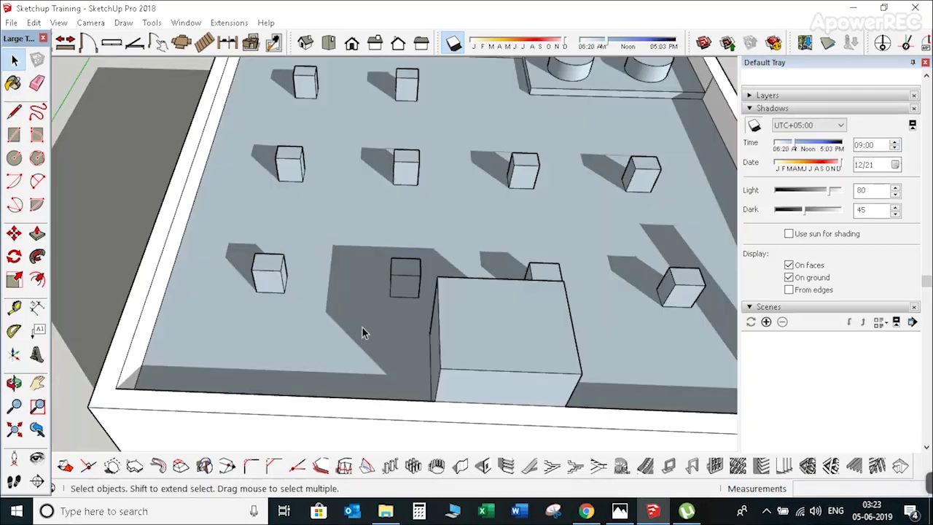
Trace the outline of the large rooftop block's morning shadow on the roof surface with the Line tool.
key("l")
left_click(386, 373)
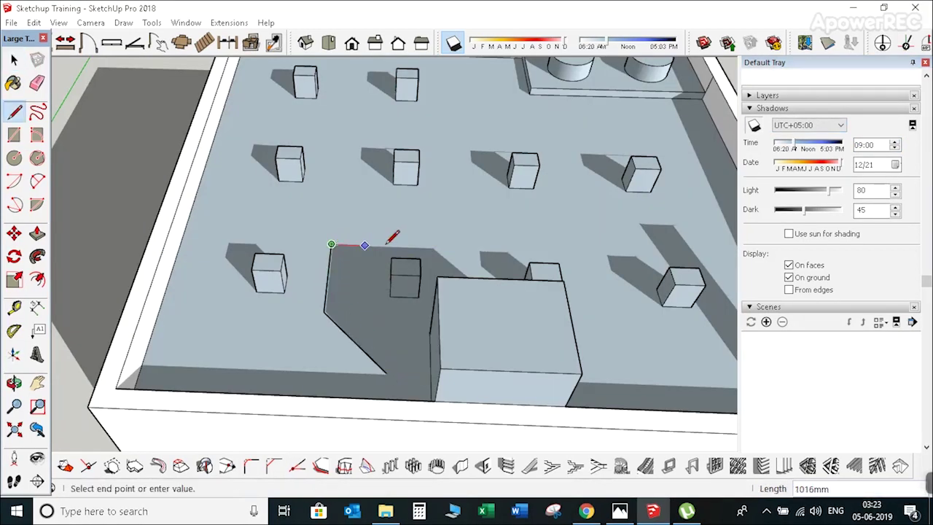
middle_click_drag(468, 277, 474, 366)
scroll(493, 306, "up", 5)
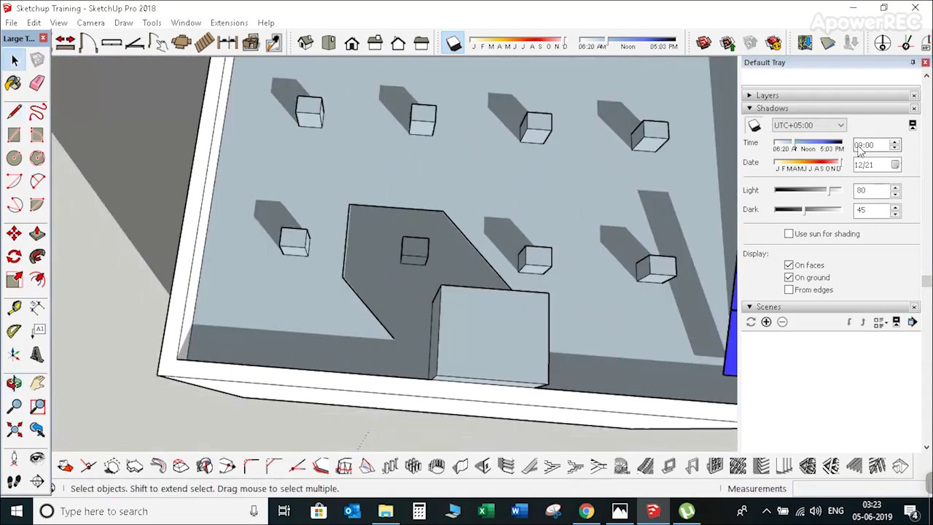
Set the shadow time to 15:30, keeping the 12/21 date.
left_click(860, 146)
type("15")
left_click(877, 148)
type("30")
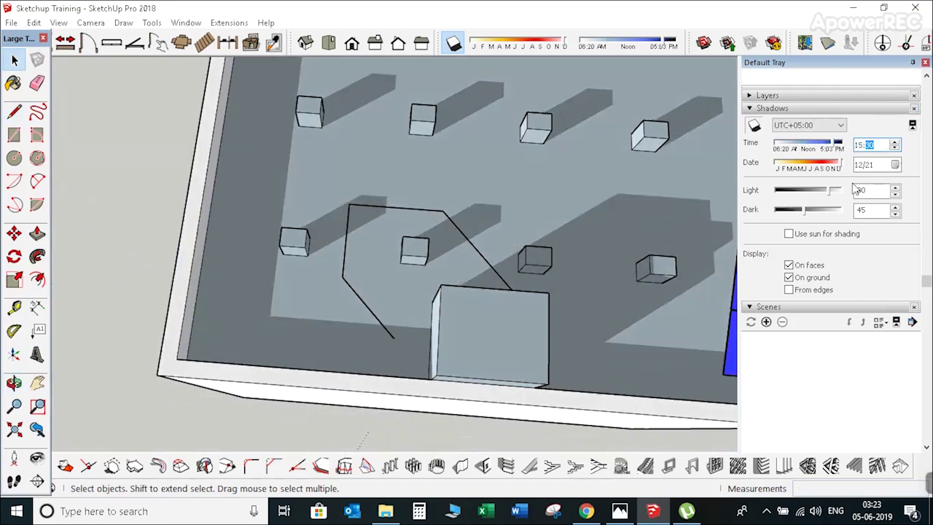
Trace the outline of the large rooftop block's afternoon shadow on the roof with the Line tool.
scroll(602, 233, "down", 5)
middle_click_drag(490, 250, 606, 245)
scroll(601, 242, "up", 4)
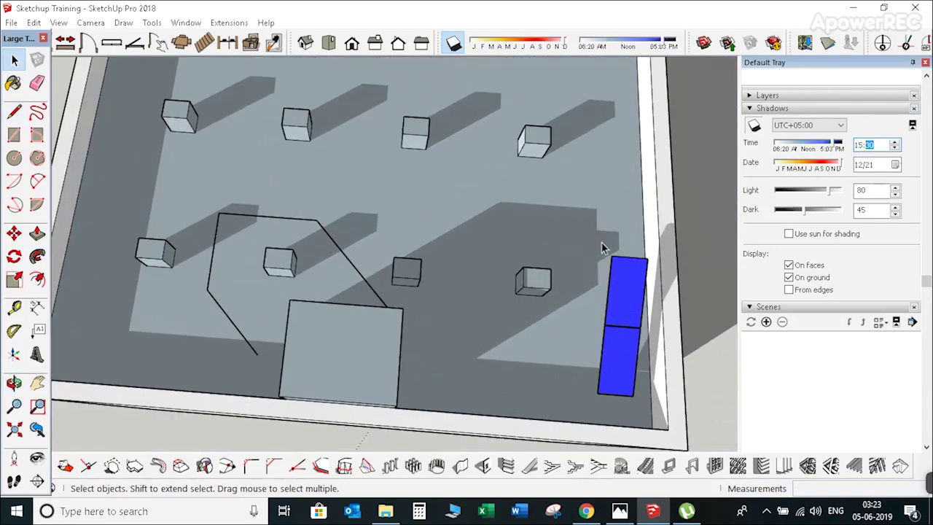
scroll(461, 305, "down", 1)
middle_click_drag(390, 267, 442, 233)
scroll(542, 202, "up", 2)
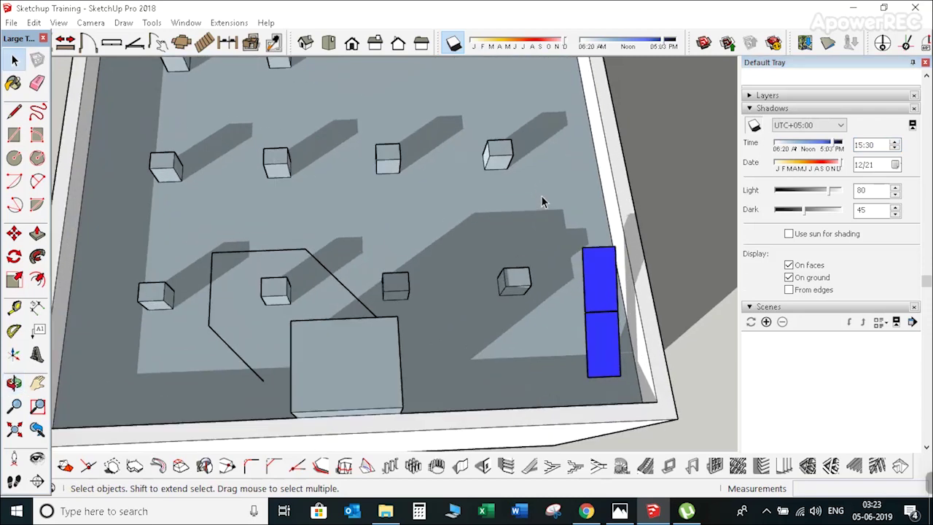
key("l")
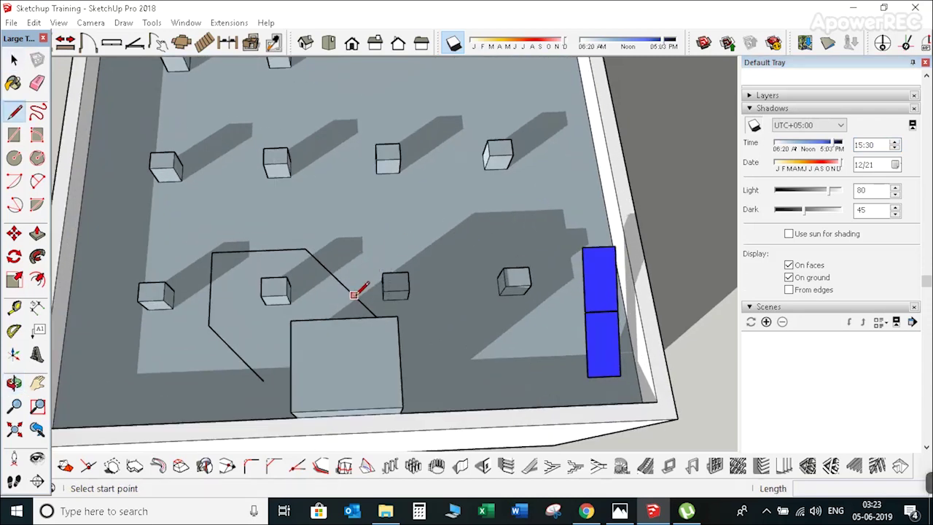
left_click(355, 296)
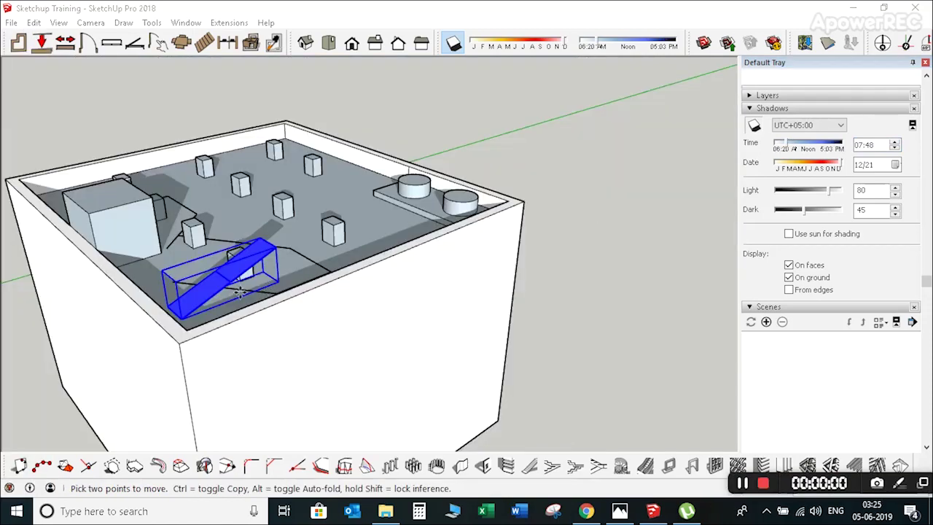
Shift the shadow time from morning to 14:21 and study the shadows around the two-panel group in the roof corner.
middle_click_drag(240, 291, 450, 318)
scroll(190, 297, "up", 3)
scroll(427, 321, "down", 3)
key("space")
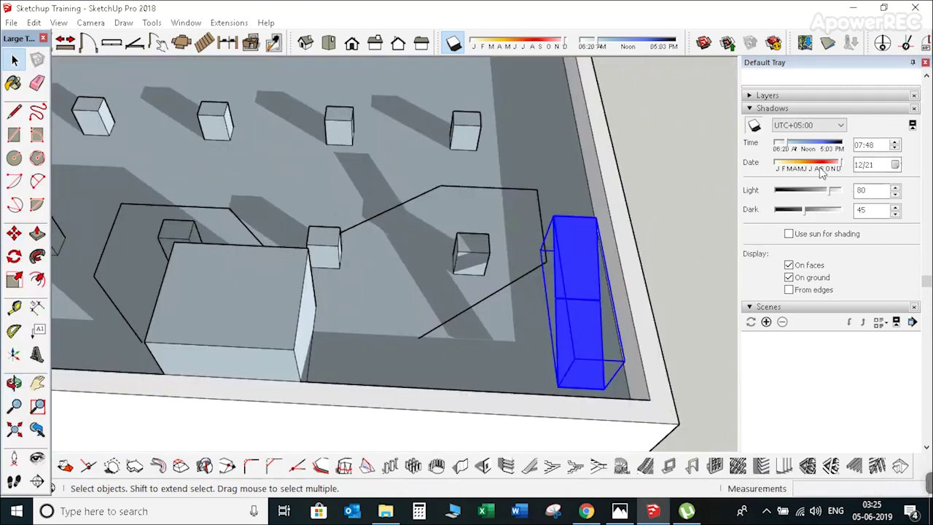
left_click_drag(787, 148, 829, 143)
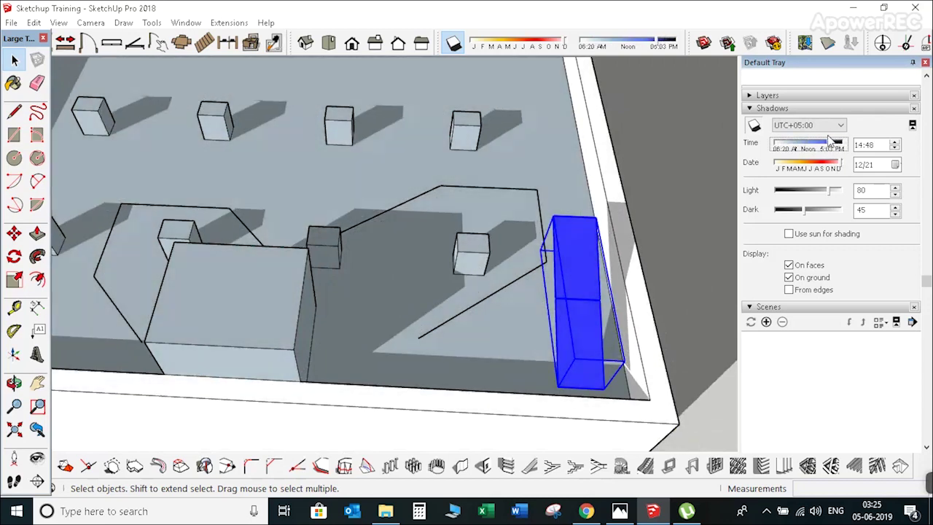
Copy the two-panel group 1016 mm along the red axis toward the large rooftop block.
key("m")
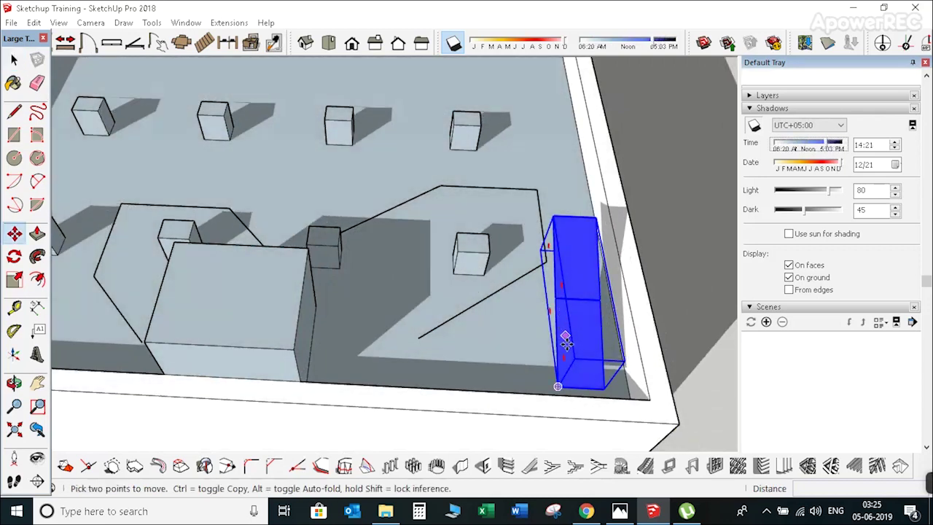
left_click(581, 385, "ctrl")
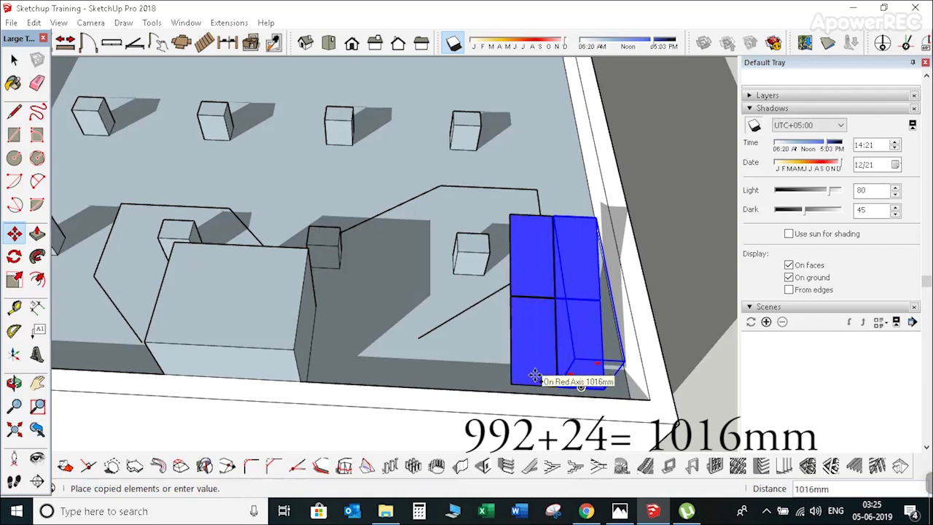
type("1016")
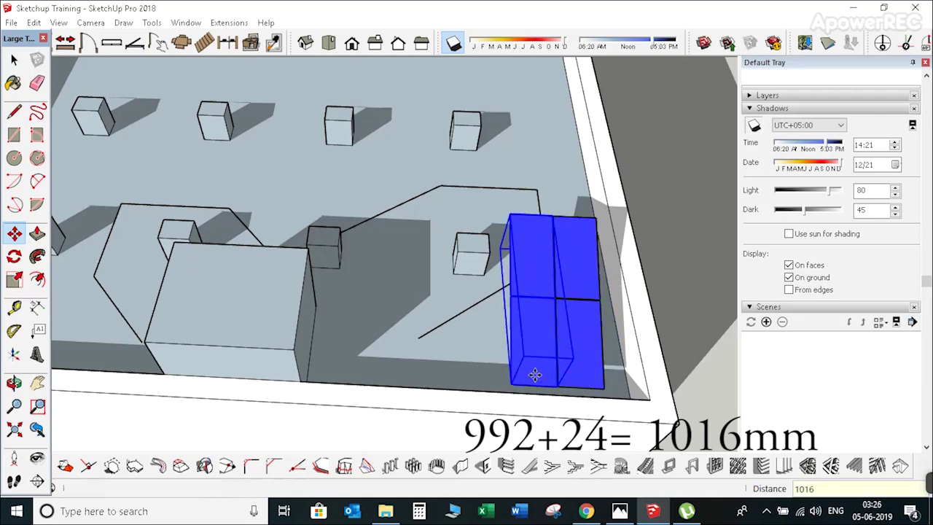
key("Return")
scroll(537, 367, "down", 5)
scroll(515, 288, "up", 10)
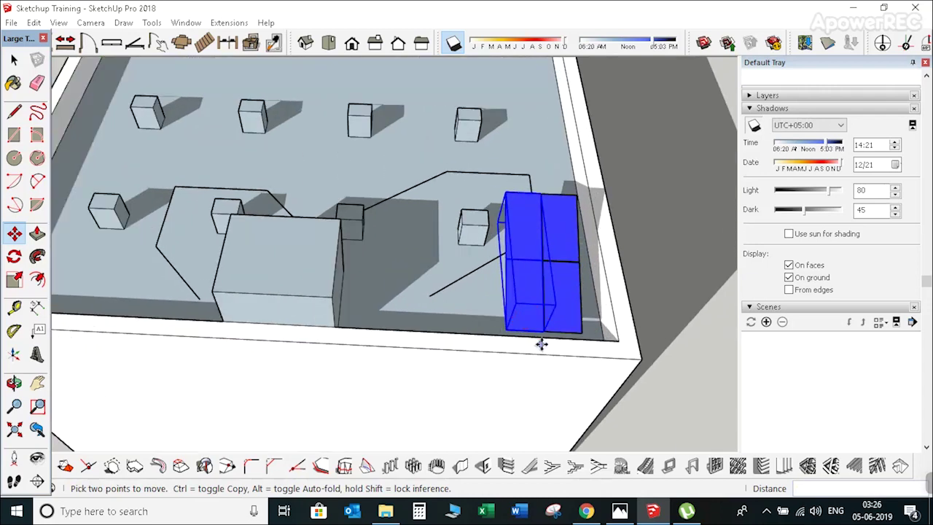
Add further side-by-side copies of the panel groups, snapped corner to corner at the same spacing, to form a row of four.
scroll(334, 290, "up", 3)
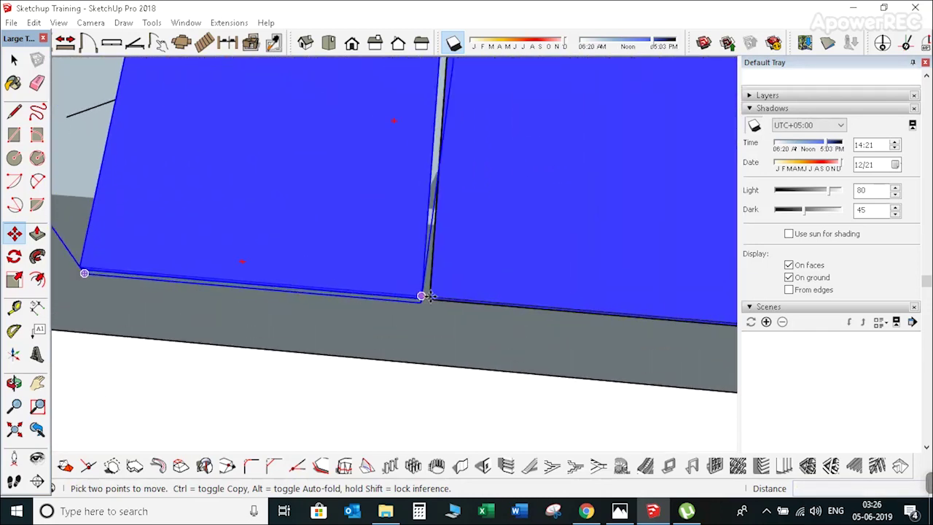
left_click(429, 297)
scroll(458, 252, "down", 2)
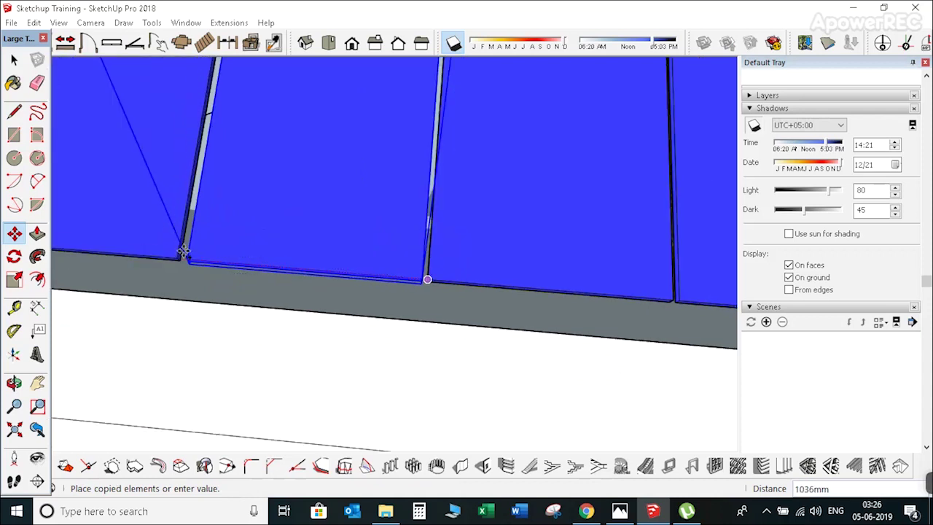
left_click(187, 258)
key("space")
scroll(485, 239, "down", 5)
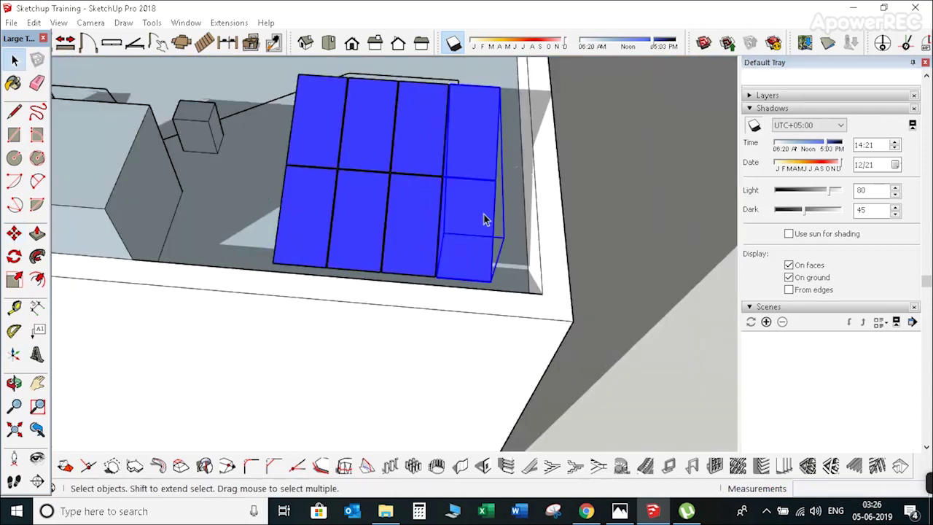
Move the whole row of four panel groups about 567 mm along the red axis toward the side parapet.
left_click(350, 181)
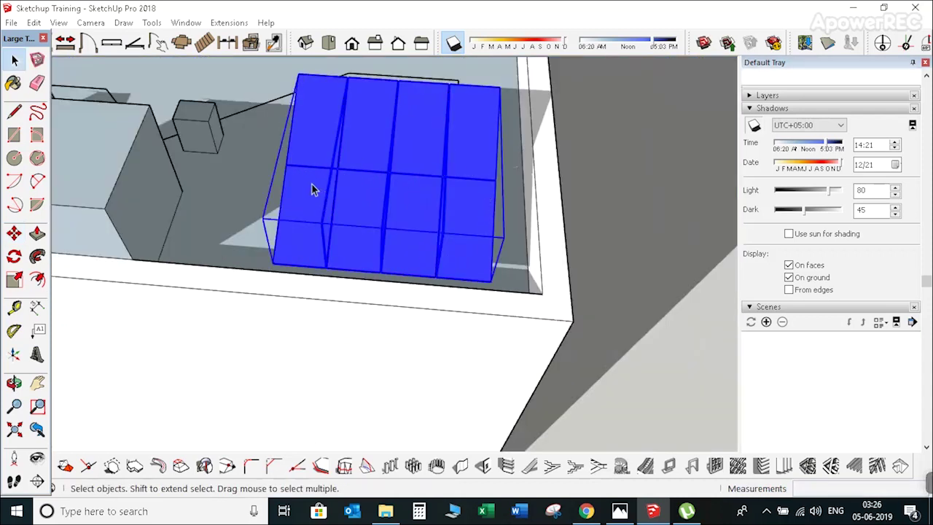
key("m")
left_click(380, 273)
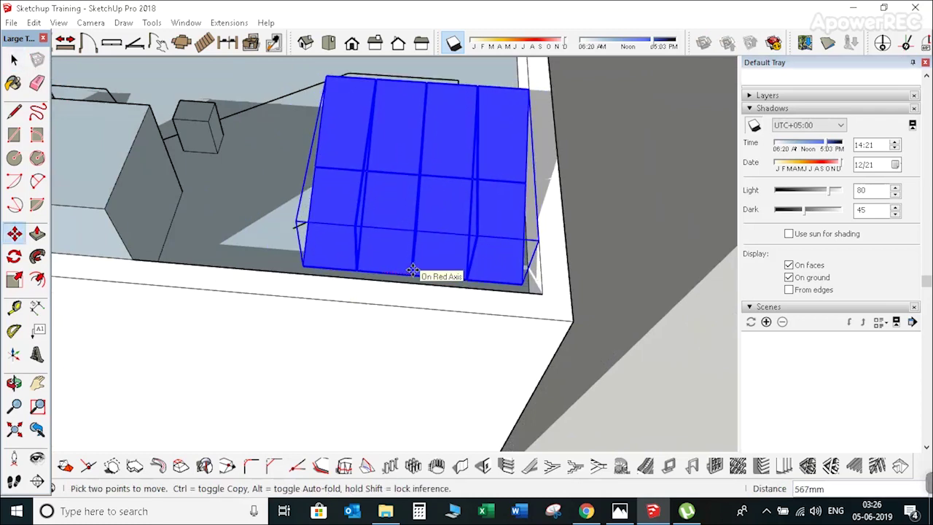
left_click(415, 272)
Copy the row's inner end panel group 1016 mm outward as a fifth column, and set the shadow time to 10:03.
middle_click_drag(449, 241, 403, 194)
scroll(423, 219, "up", 6)
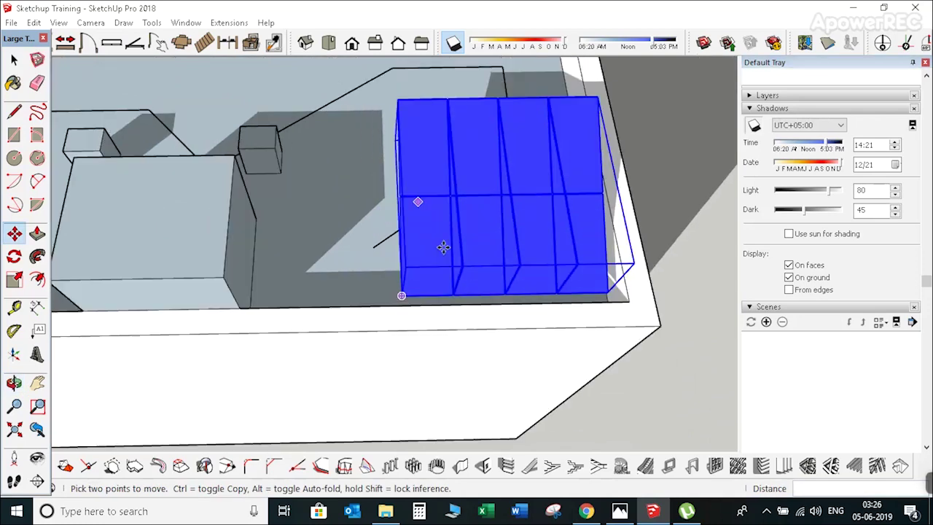
left_click(408, 351)
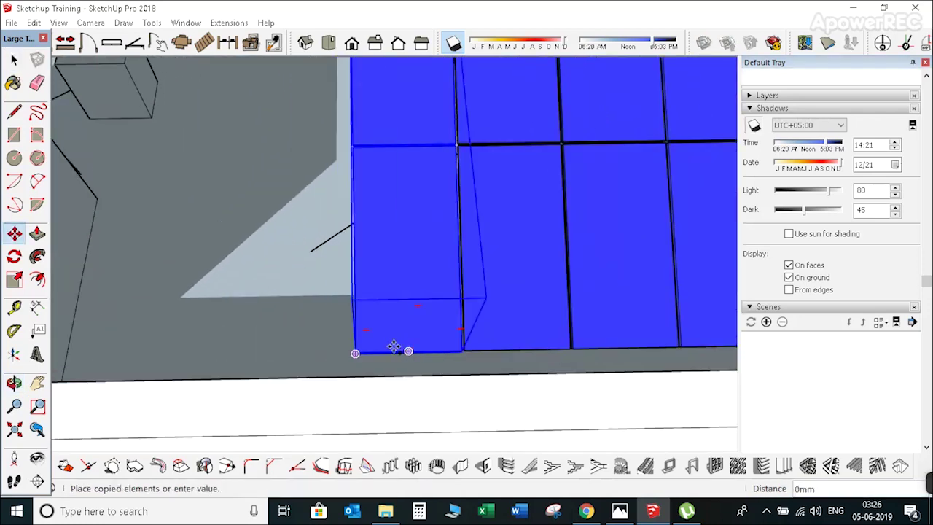
key("ctrl")
left_click(293, 358)
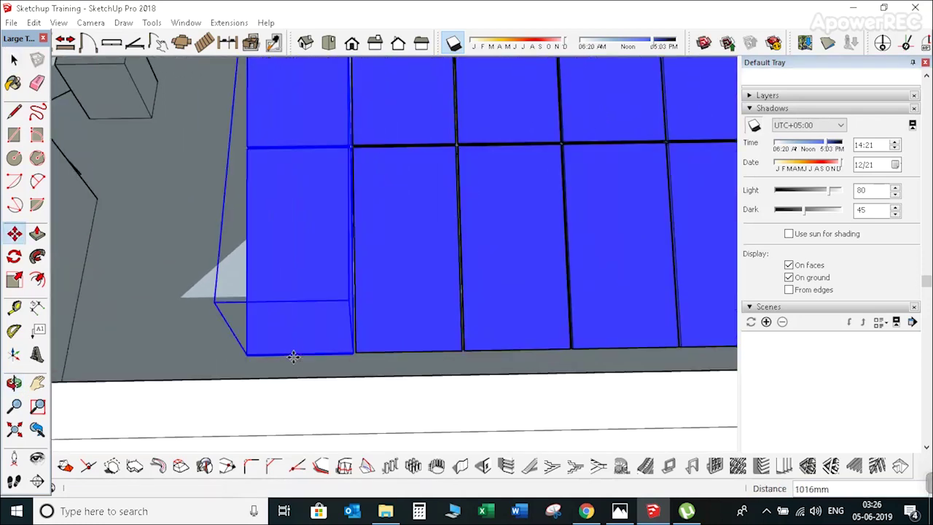
scroll(335, 341, "down", 4)
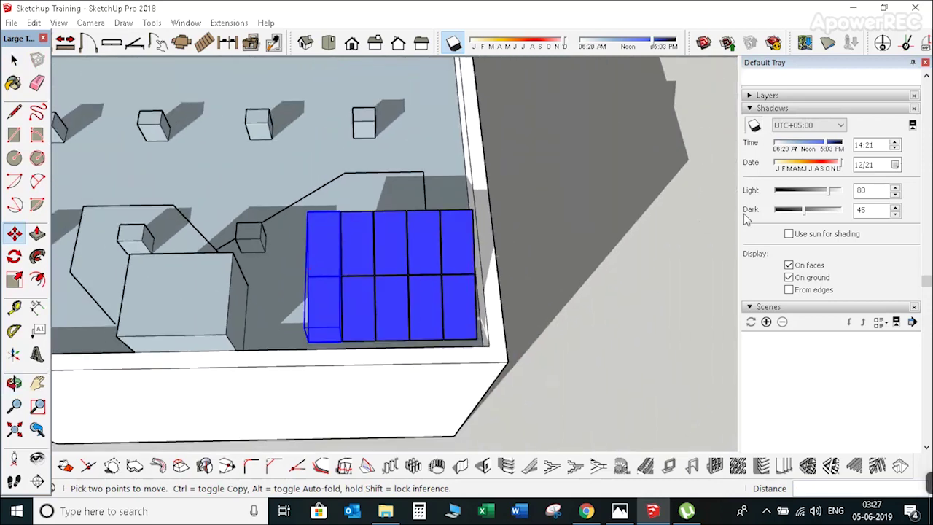
left_click_drag(823, 148, 799, 150)
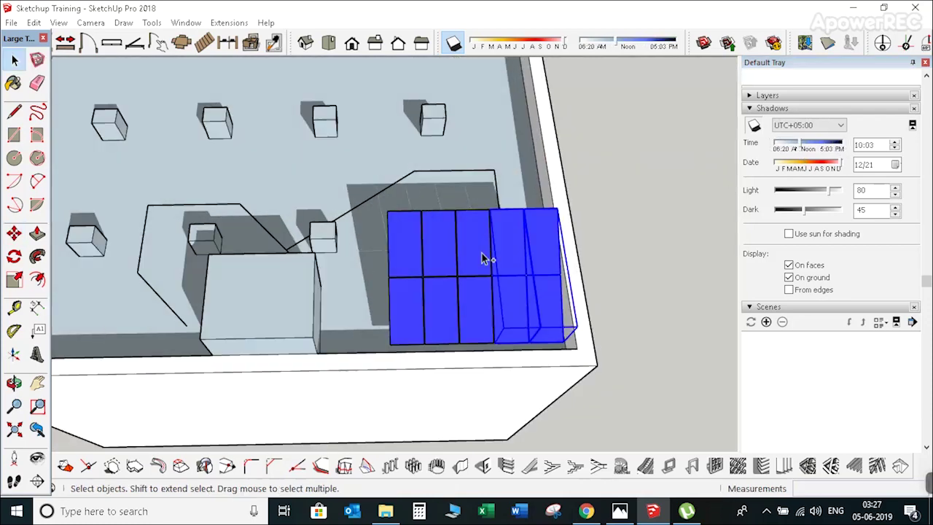
Select all five panel groups and copy them about 12372 mm along the red axis into the opposite roof corner.
left_click(482, 252, "shift")
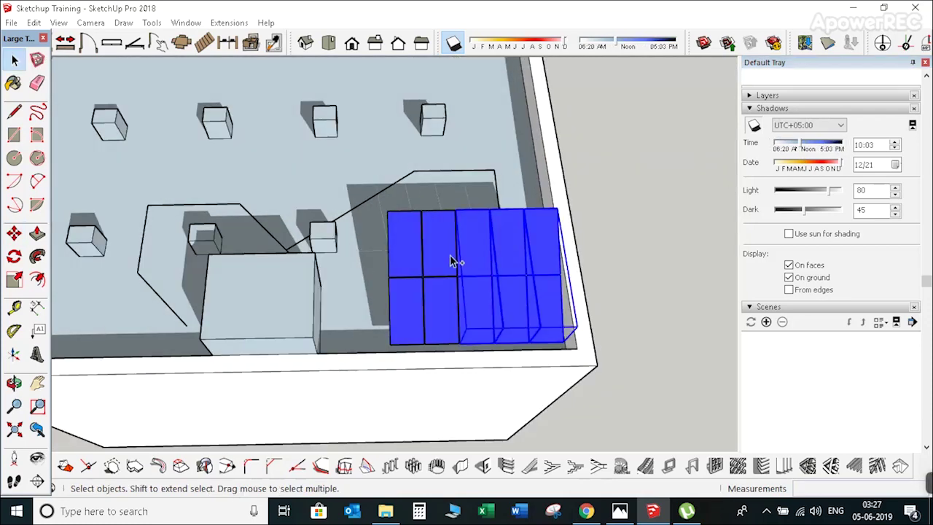
left_click(449, 256, "shift")
left_click(411, 259, "shift")
key("m")
left_click(493, 339)
key("ctrl")
scroll(493, 339, "down", 2)
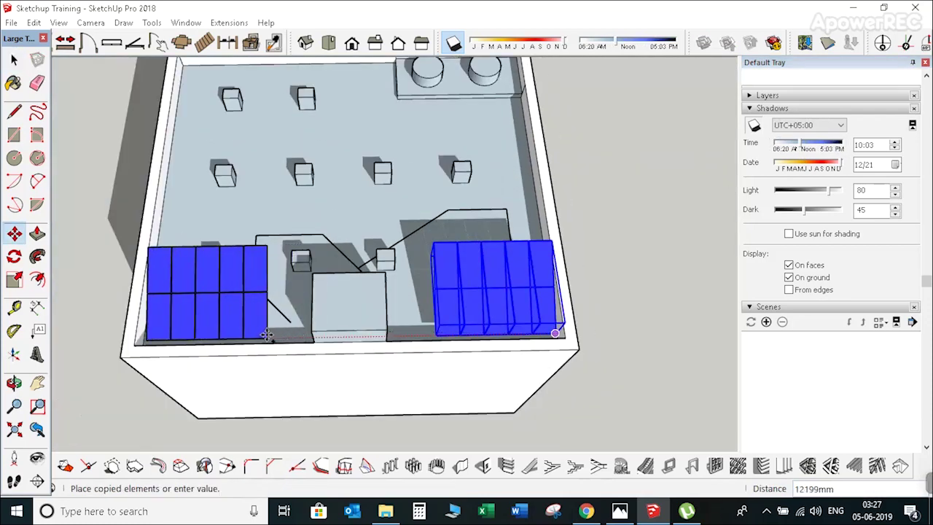
left_click(263, 335)
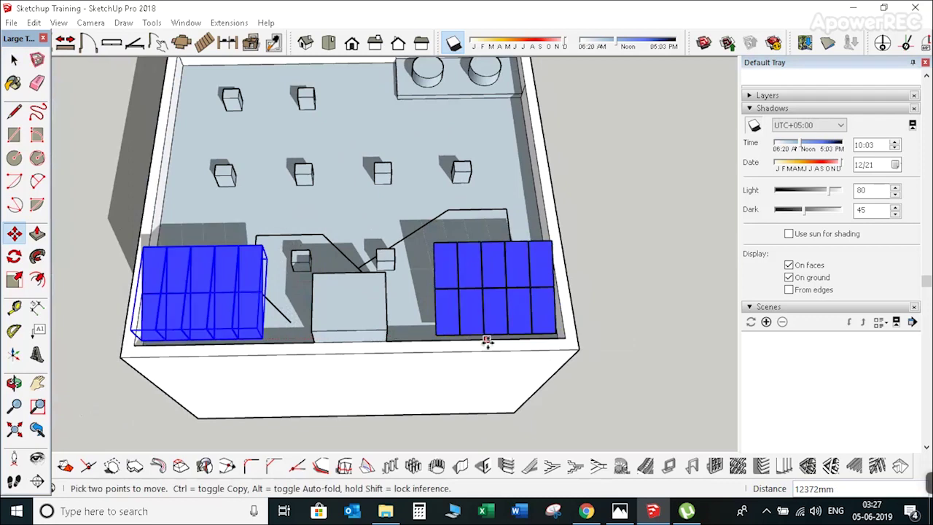
Inspect both panel arrays and shift the shadow time to 14:14 to study the afternoon shadows around them.
scroll(181, 308, "down", 2)
scroll(301, 333, "up", 5)
scroll(255, 350, "up", 1)
scroll(223, 338, "down", 4)
left_click(808, 148)
left_click_drag(808, 148, 827, 148)
scroll(409, 281, "down", 4)
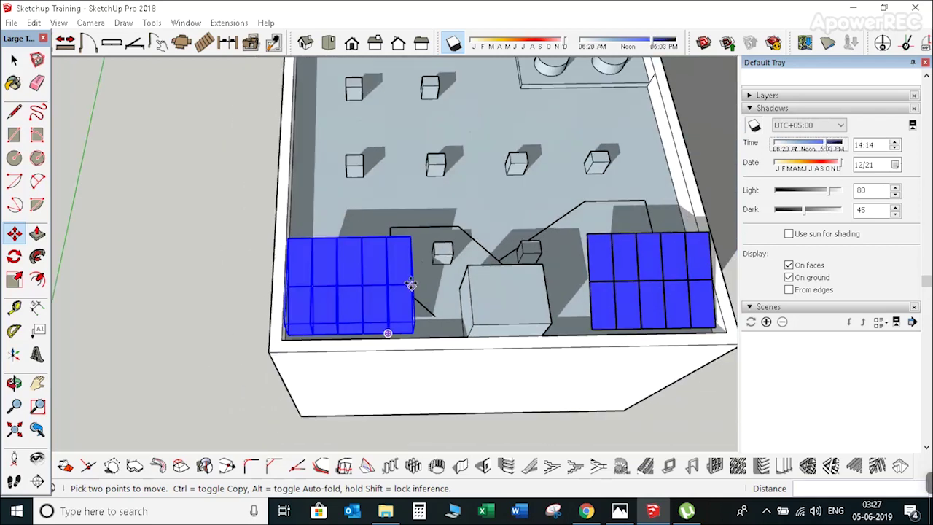
Adjust the position of the original five-column array slightly along the roof edge.
scroll(499, 272, "up", 3)
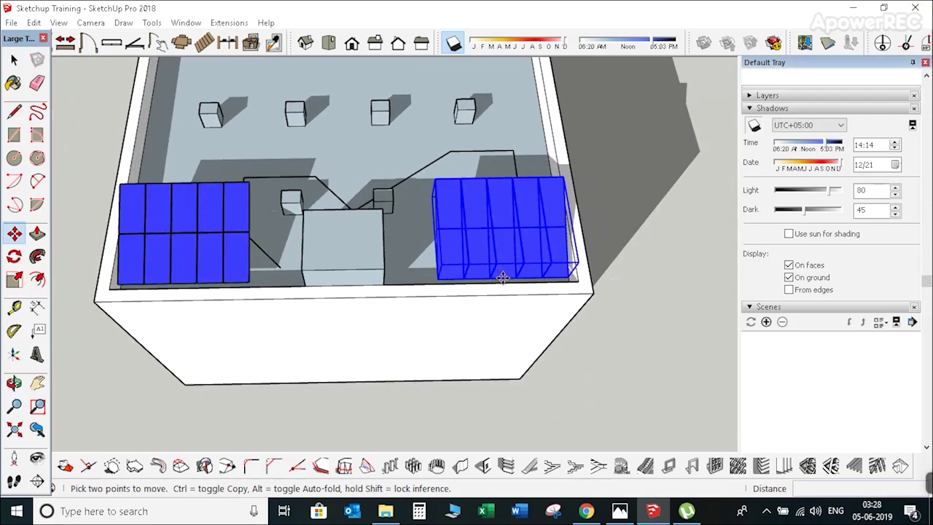
left_click(504, 275)
scroll(427, 271, "down", 2)
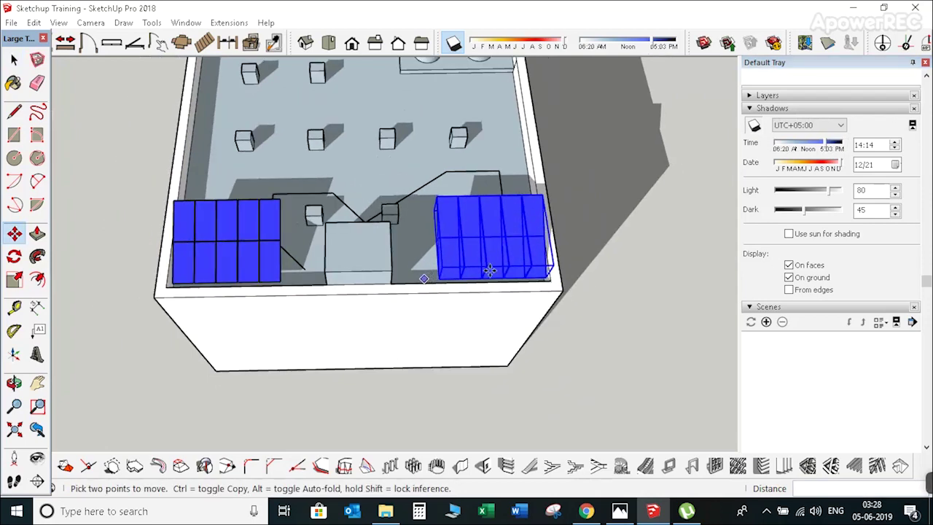
Shift the shadow time to 08:56 and check the morning shadows around the copied panel array.
scroll(729, 219, "up", 3)
left_click_drag(829, 148, 794, 150)
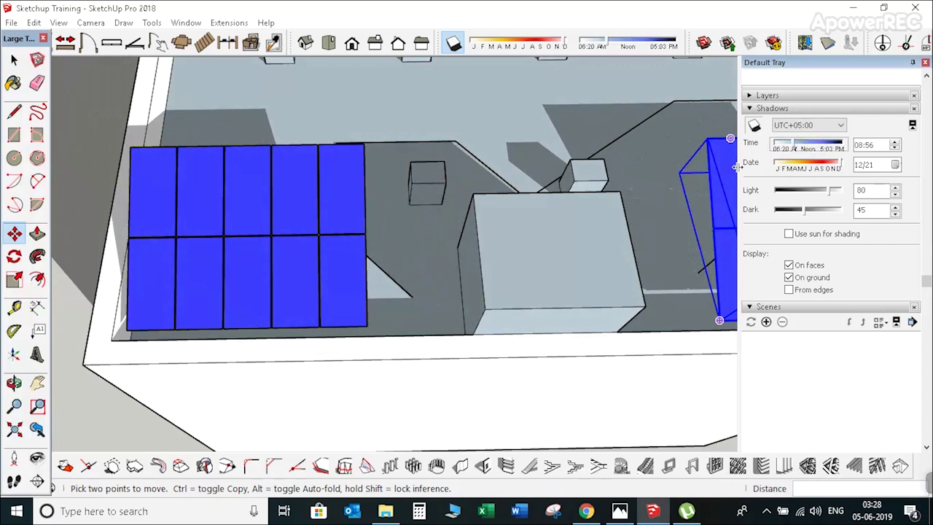
key("space")
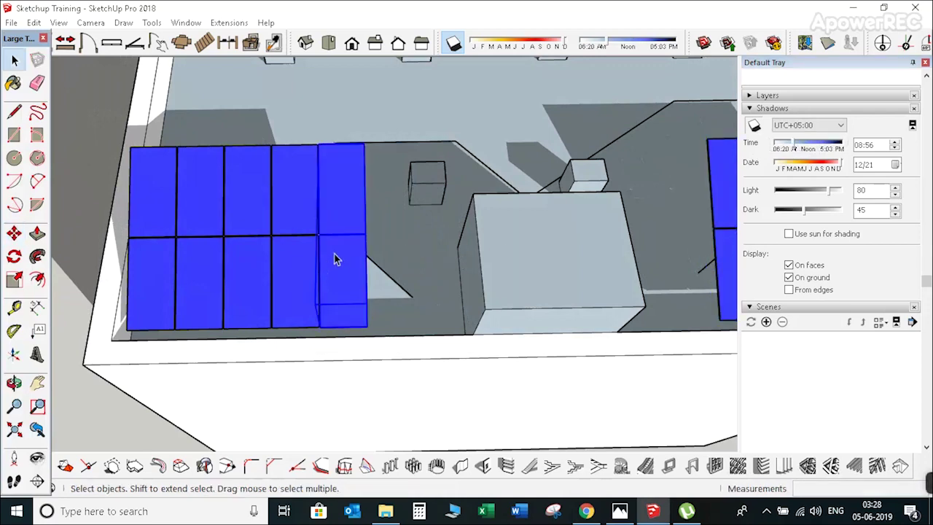
Copy the end panel pair of the five-column array beside the large rooftop block 1016 mm along the row to add another column.
key("m")
key("q")
key("m")
left_click(344, 321)
key("ctrl")
left_click(410, 321)
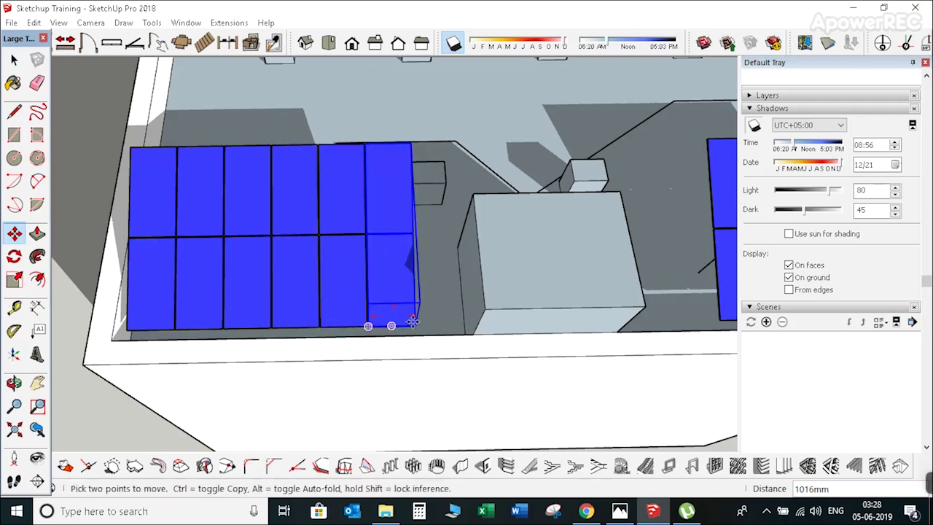
Set the shadow time to 09:00 for the 12/21 date.
double_click(868, 147)
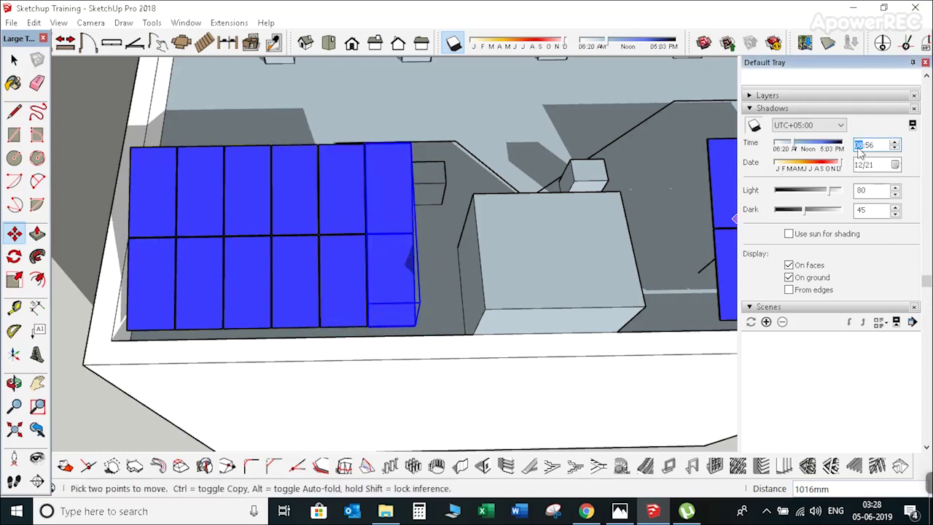
key("Up")
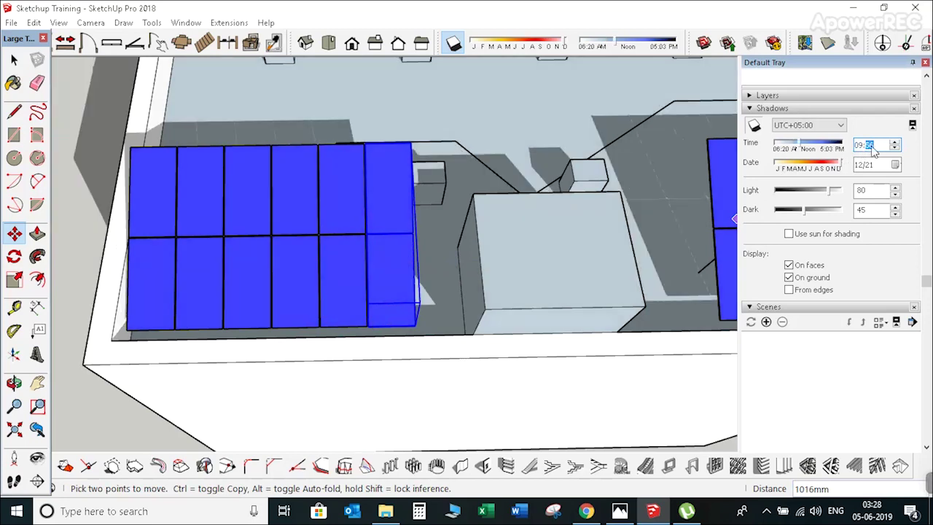
type("00")
key("Return")
Select all panel groups of the six-column array and examine the morning shadows around both arrays.
key("space")
middle_click_drag(503, 190, 494, 263)
left_click(342, 261, "ctrl")
left_click(270, 258, "ctrl")
left_click(198, 245, "ctrl")
key("m")
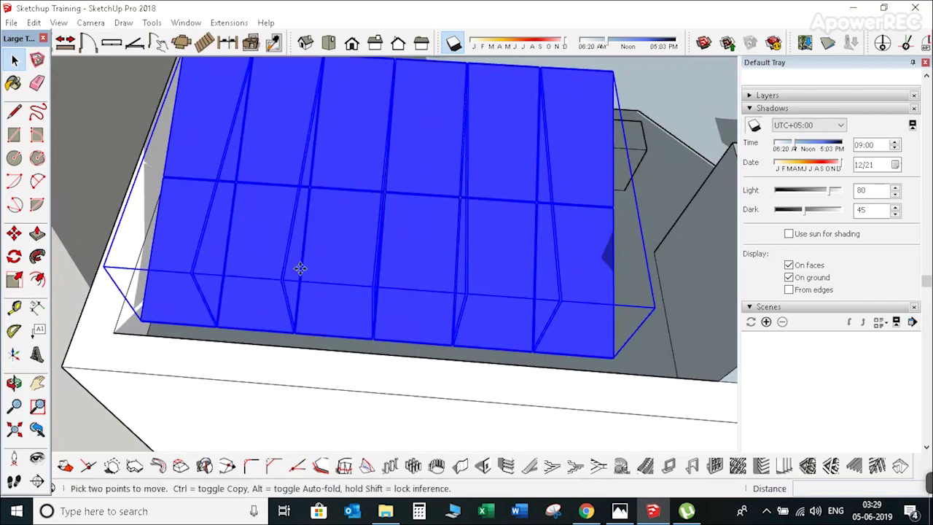
scroll(374, 339, "down", 3)
middle_click_drag(391, 335, 321, 331)
scroll(321, 332, "down", 4)
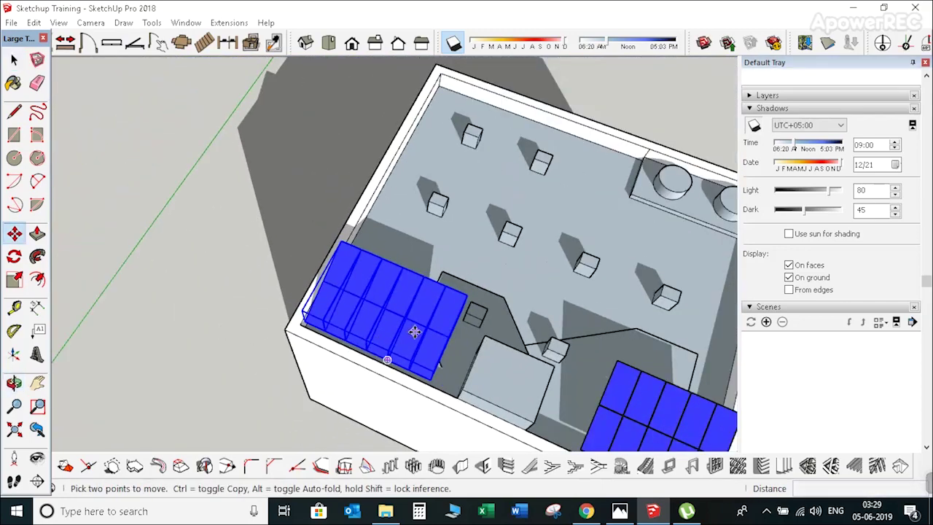
scroll(417, 332, "up", 3)
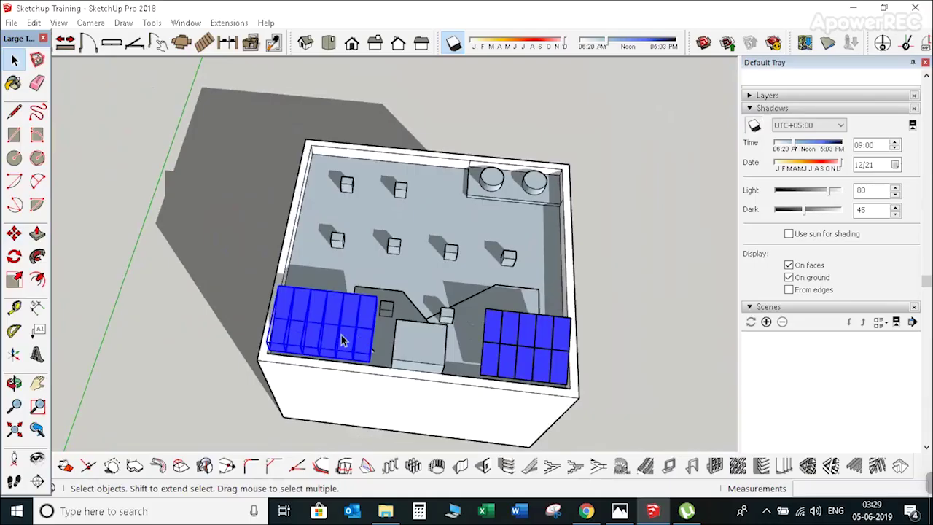
middle_click_drag(341, 335, 386, 329)
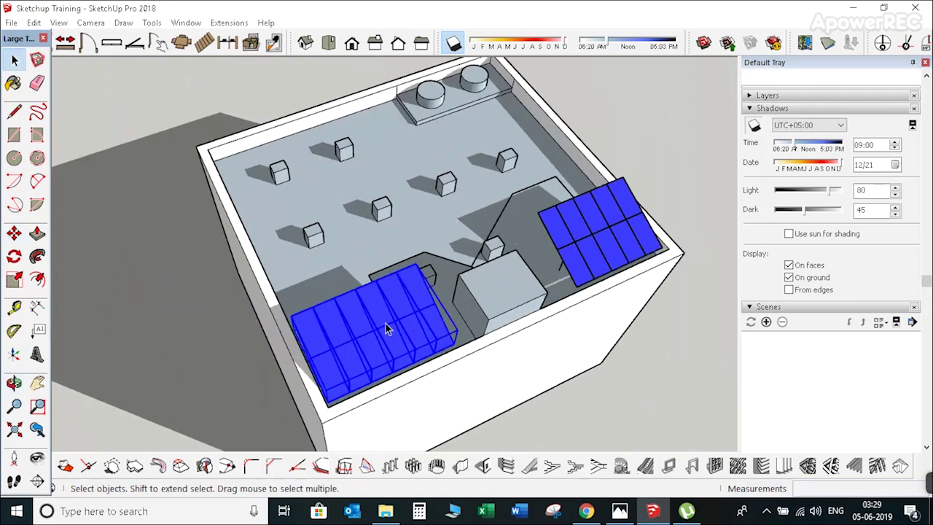
scroll(498, 288, "up", 2)
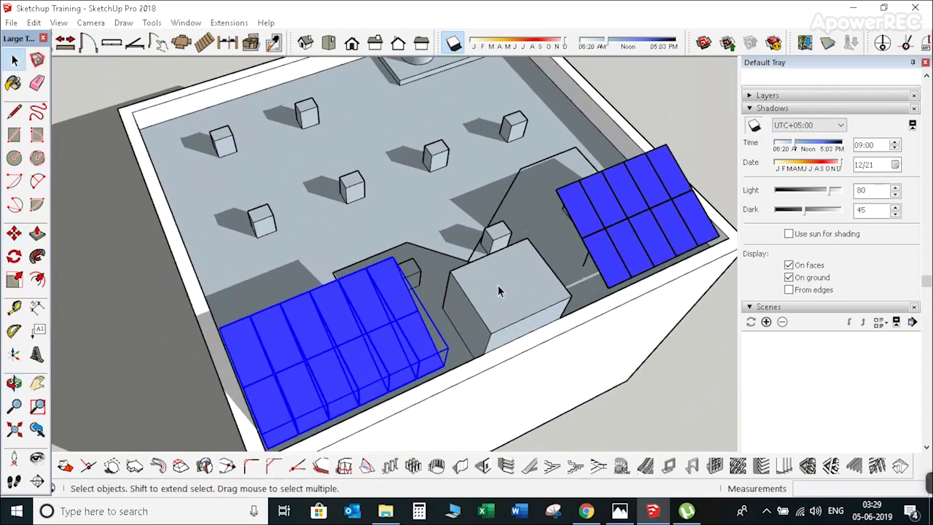
Draw vertical lines from the raised and low corners of the five-column array down to the roof surface.
key("l")
scroll(374, 119, "up", 3)
left_click(373, 119)
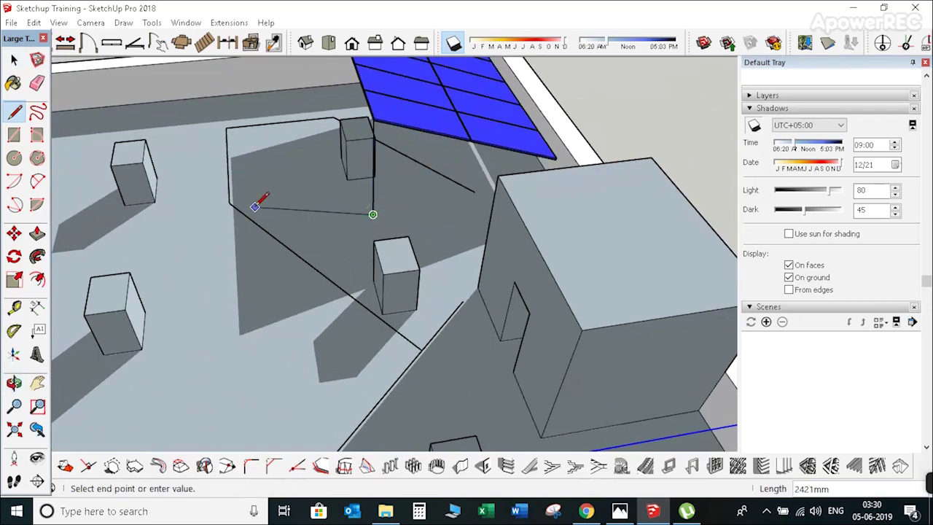
left_click(255, 207)
key("space")
scroll(544, 191, "up", 4)
key("l")
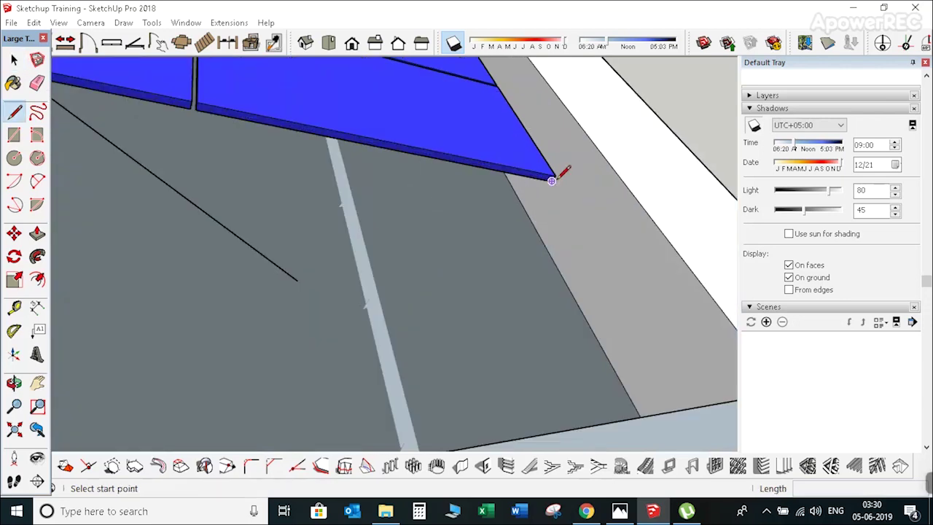
left_click(552, 180)
middle_click_drag(552, 179, 501, 206)
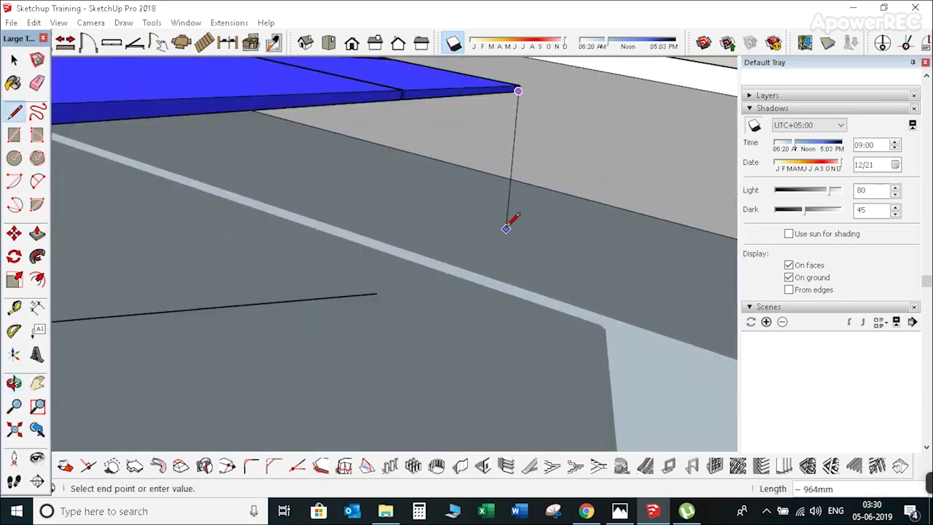
key("space")
Draw a straight line on the roof along the far edge of the five-column array's shadow, extended towards the parapet.
scroll(316, 292, "down", 5)
middle_click_drag(317, 292, 367, 276)
scroll(367, 275, "down", 3)
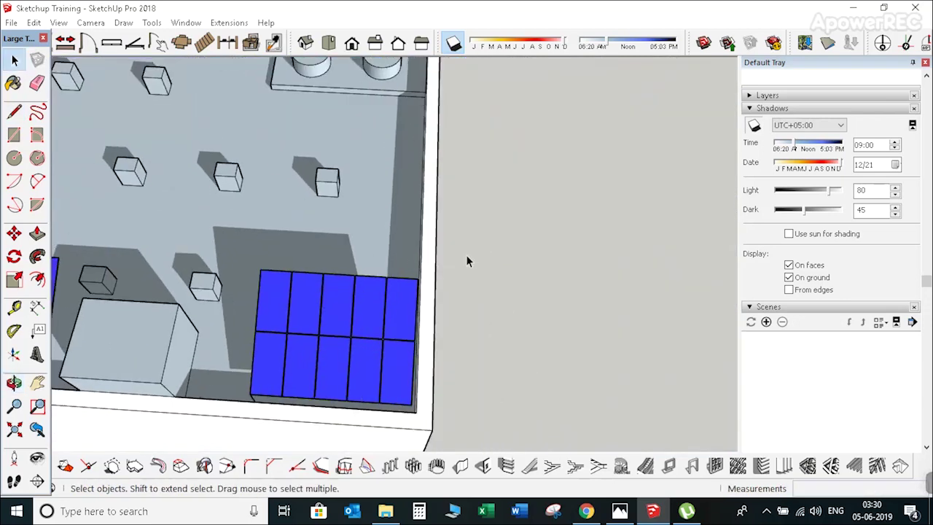
scroll(292, 245, "up", 6)
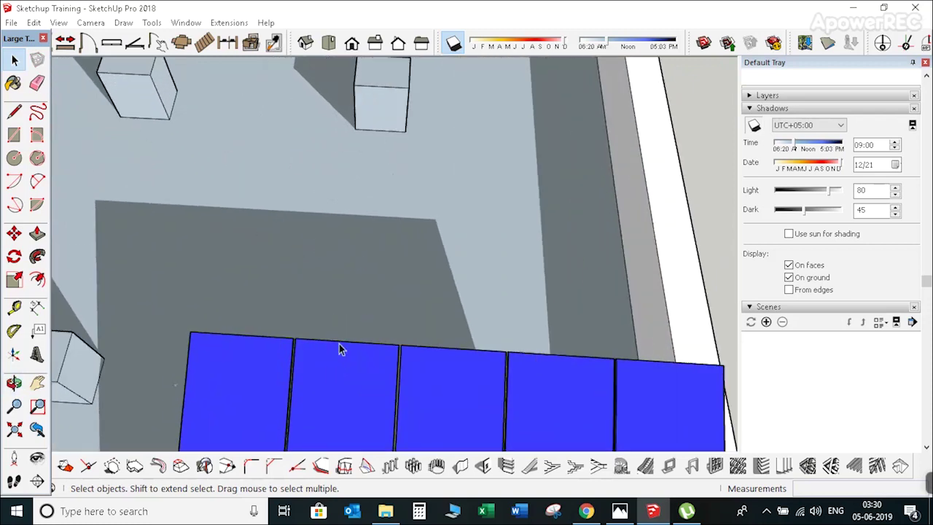
key("l")
left_click(95, 200)
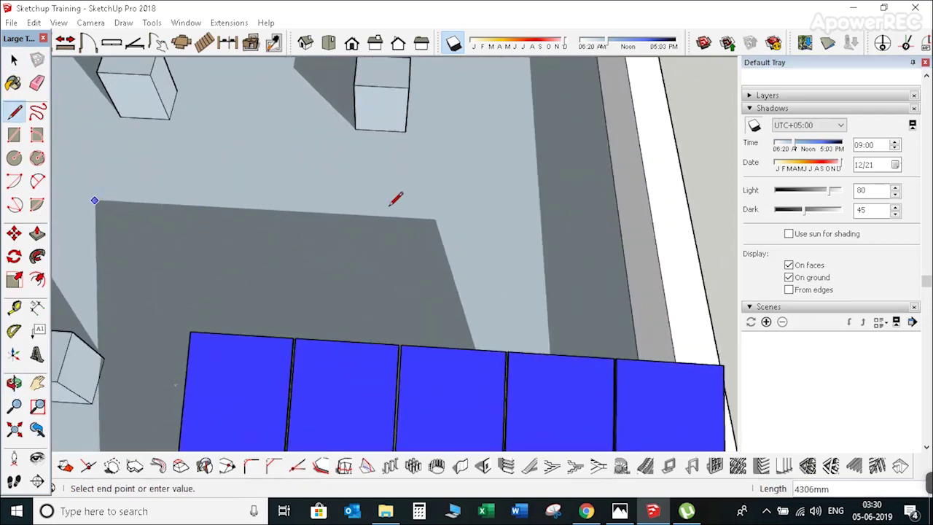
left_click(565, 227)
key("Escape")
scroll(331, 232, "down", 2)
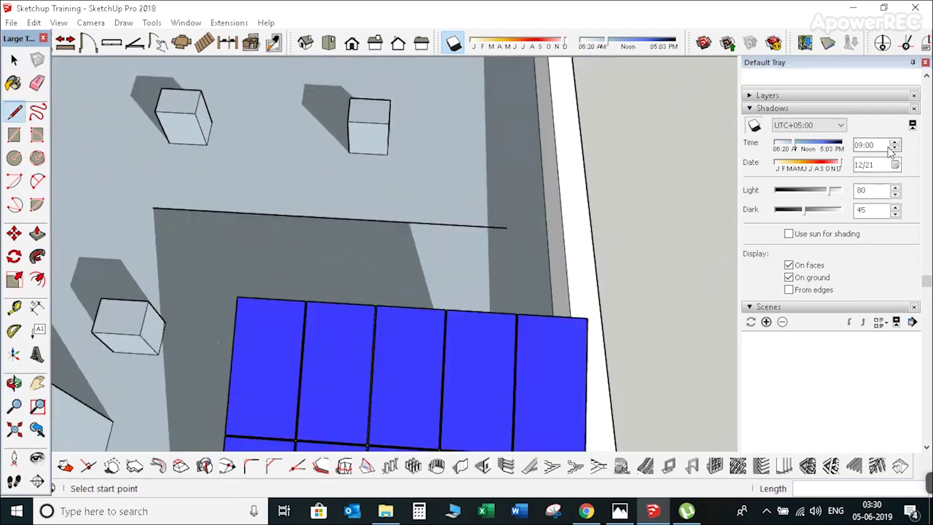
Set the shadow time to 15:30 and view the afternoon shadows across the whole roof.
left_click(860, 149)
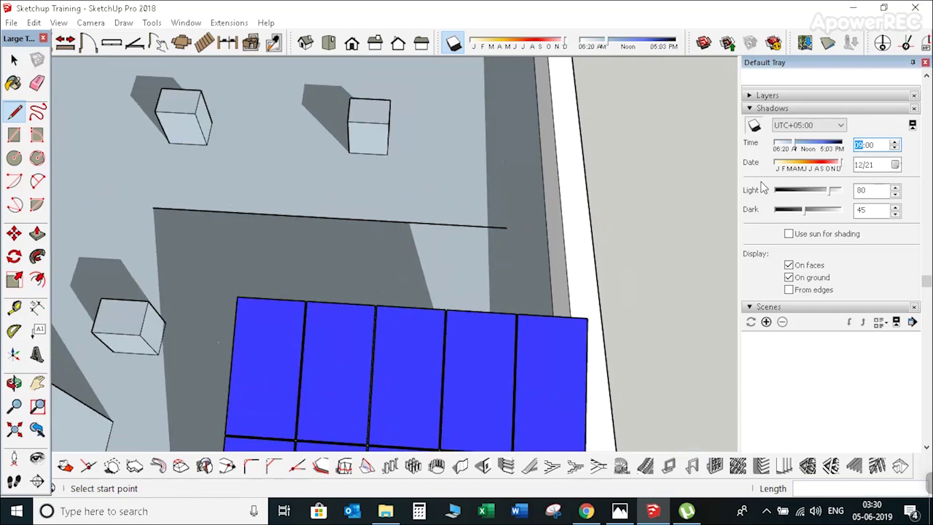
type("15:")
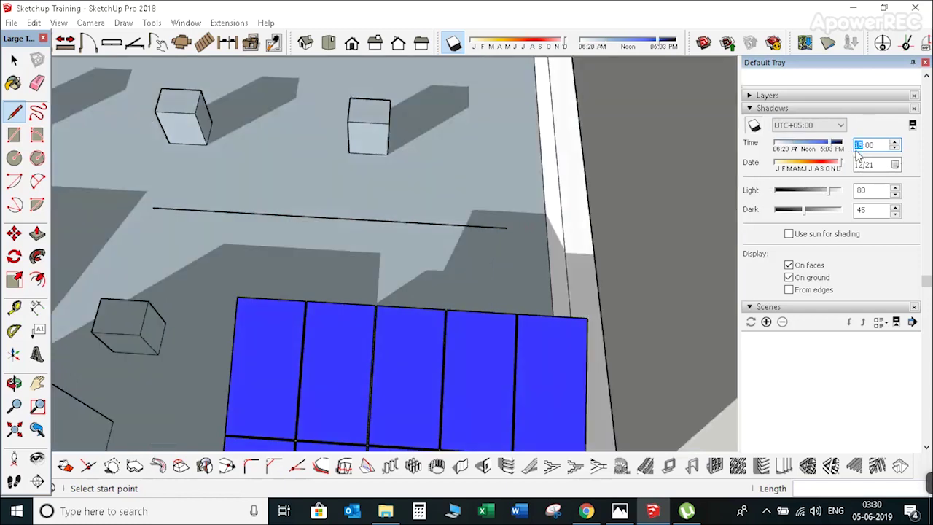
type("30")
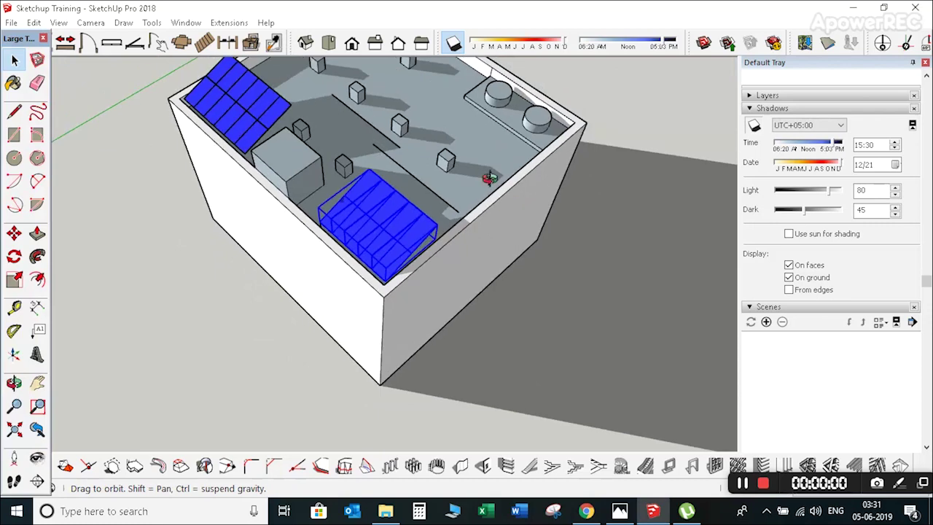
left_click_drag(485, 177, 420, 200)
key("space")
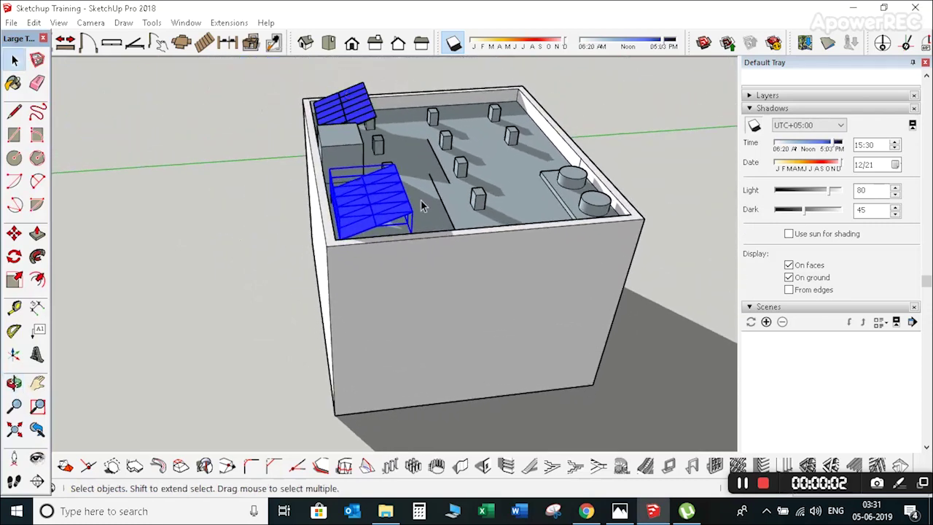
Copy the five-column array about 6430 mm along the green axis to the line marking its shadow limit.
scroll(400, 206, "up", 3)
scroll(379, 213, "up", 5)
key("m")
left_click(596, 238)
key("ctrl")
scroll(532, 218, "down", 3)
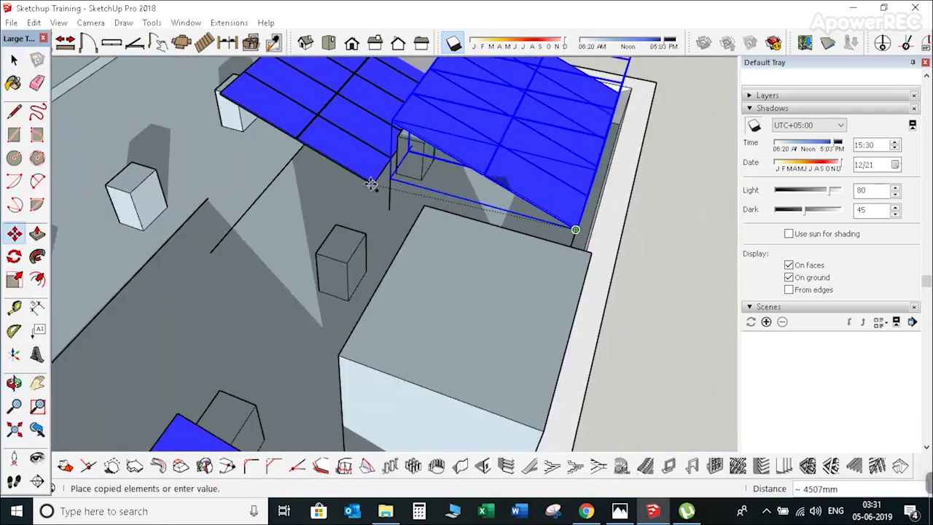
middle_click_drag(325, 162, 265, 150)
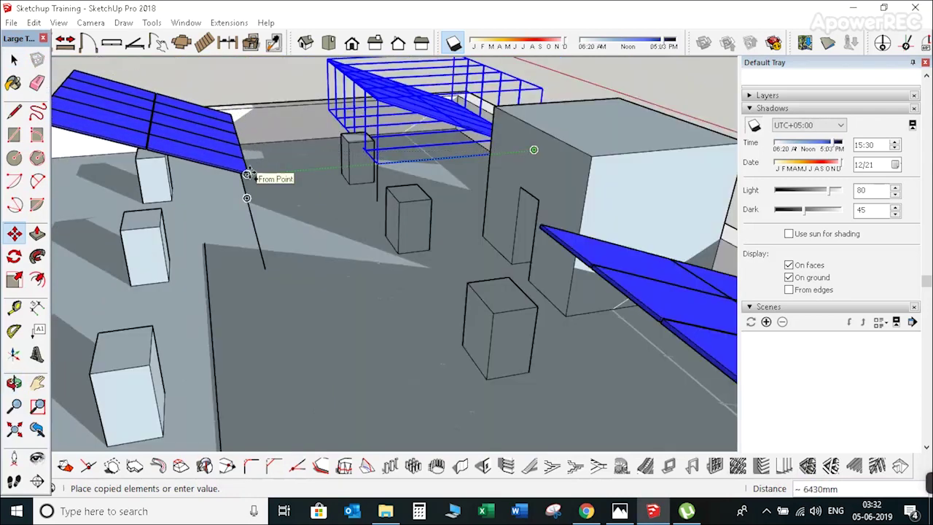
middle_click_drag(248, 175, 208, 260)
Draw a roof line from the foot of the original array's raised-corner vertical line to the shadow limit line.
scroll(209, 260, "down", 4)
scroll(328, 161, "up", 5)
middle_click_drag(328, 161, 479, 192)
scroll(479, 192, "up", 3)
key("l")
left_click(550, 340)
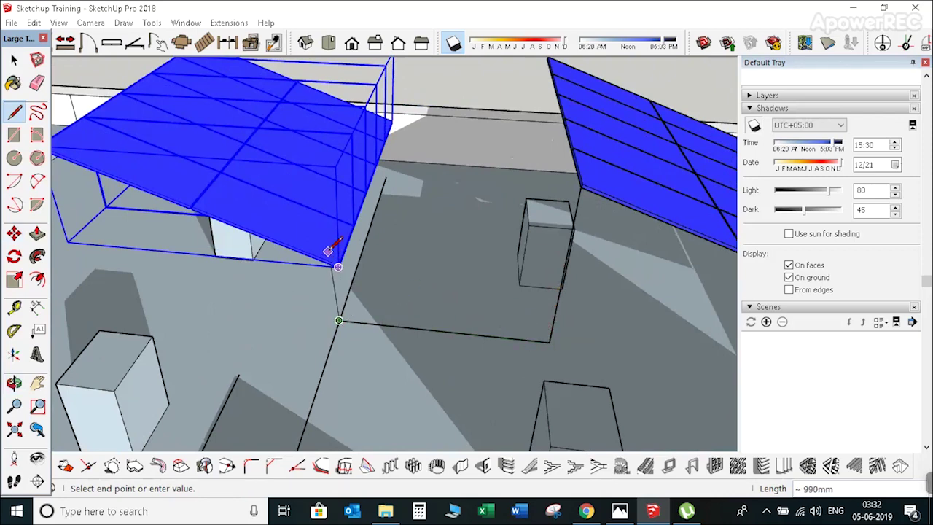
left_click(551, 337)
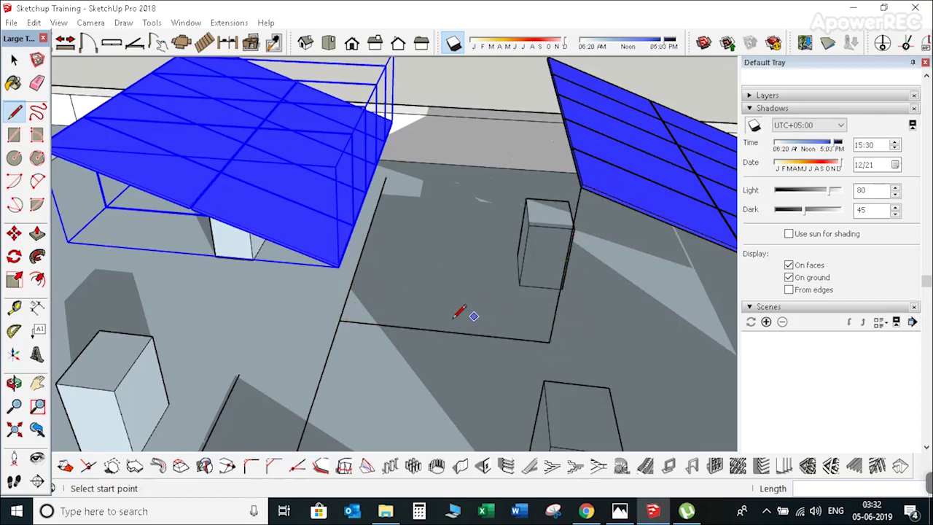
Draw a roof line from the foot of the original array's low-corner vertical line to the same point on the shadow limit line.
scroll(355, 272, "down", 3)
scroll(514, 280, "up", 5)
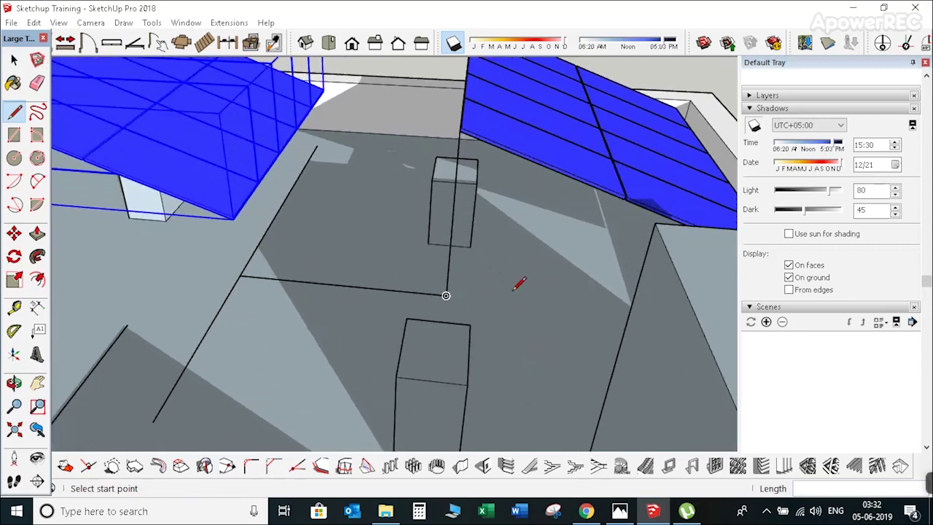
middle_click_drag(471, 266, 508, 271)
scroll(610, 265, "up", 4)
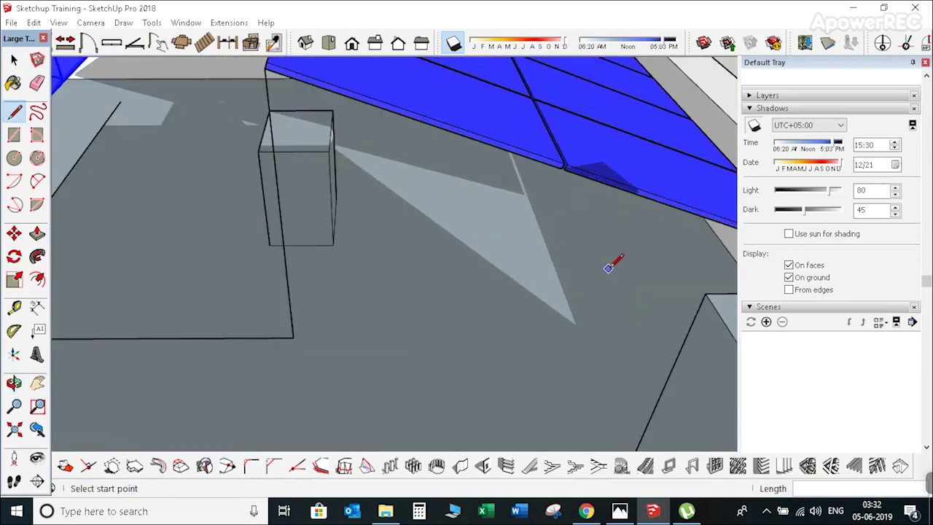
scroll(608, 220, "down", 2)
scroll(607, 221, "down", 3)
scroll(606, 226, "up", 3)
middle_click_drag(607, 232, 643, 210)
left_click(618, 171)
scroll(670, 140, "down", 2)
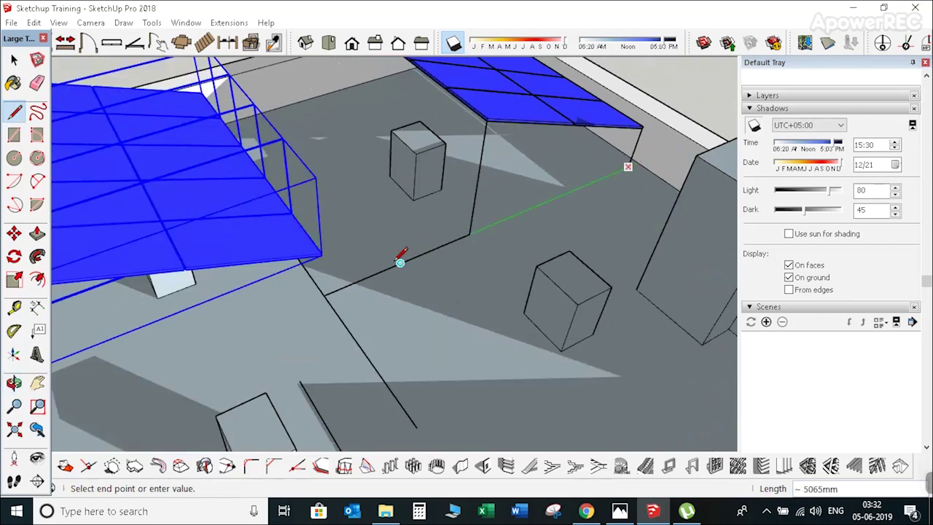
left_click(323, 295)
scroll(360, 279, "up", 3)
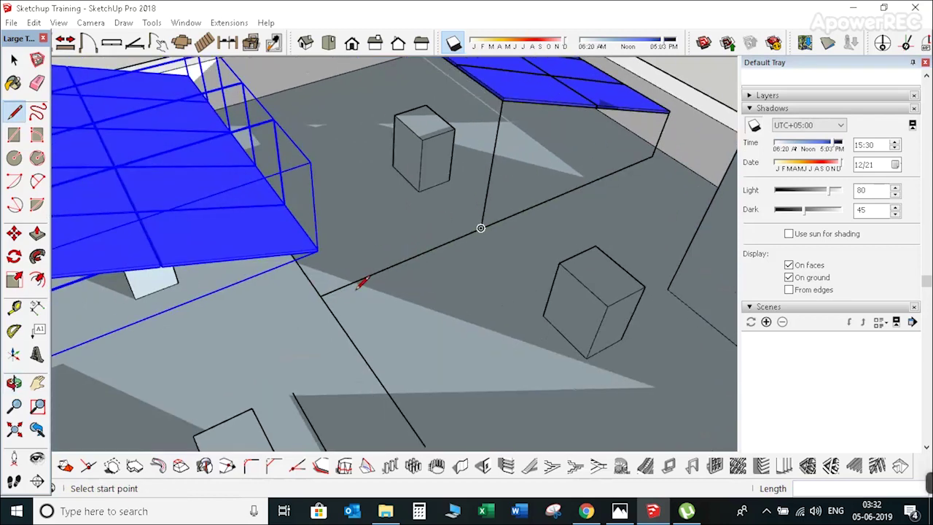
Dimension the row pitch from the original array's low-corner foot to the shadow limit line.
scroll(421, 239, "down", 2)
middle_click_drag(416, 243, 587, 167)
key("d")
left_click(583, 171)
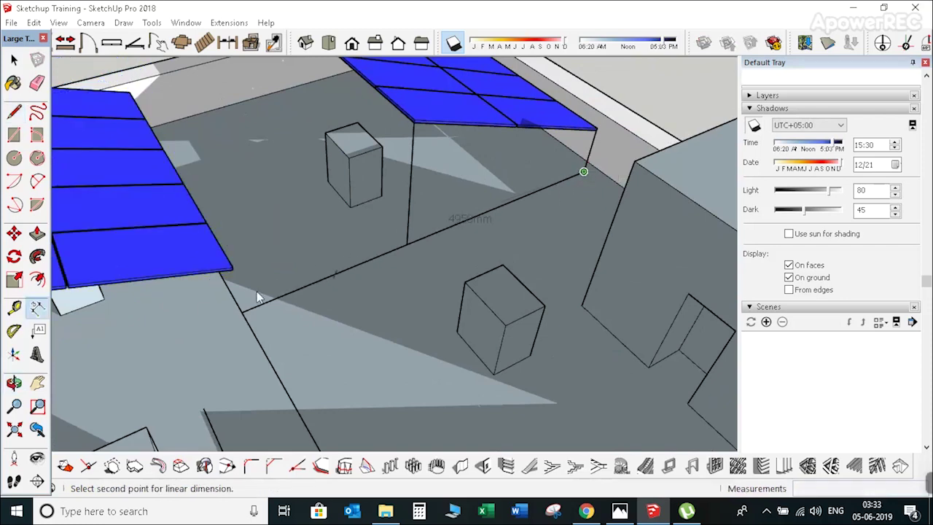
left_click(241, 312)
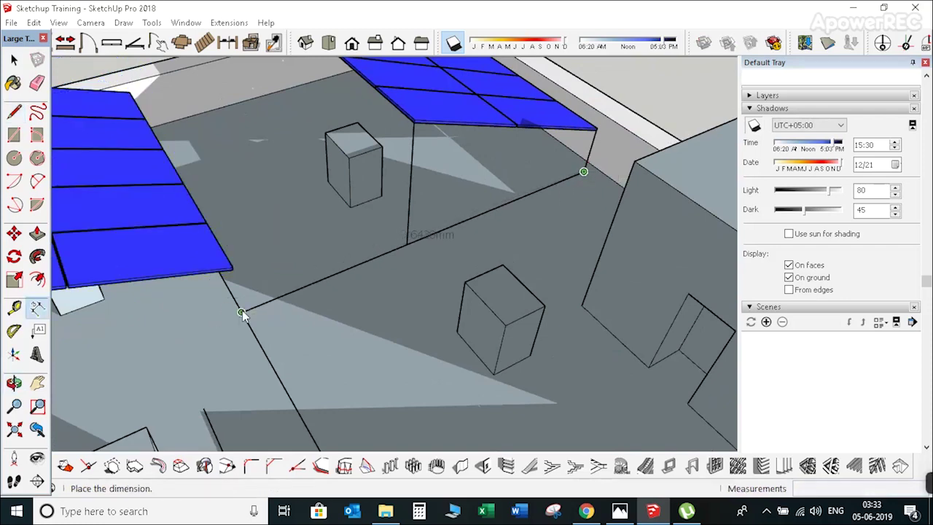
left_click(275, 341)
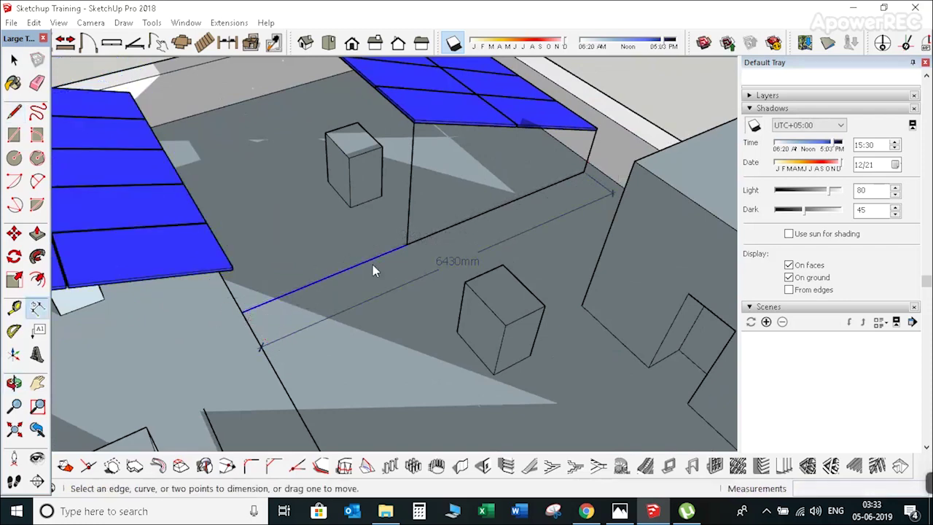
Dimension the inter-row spacing from the original array's raised-corner foot to the shadow limit line.
left_click(406, 245)
left_click(241, 312)
left_click(235, 283)
key("space")
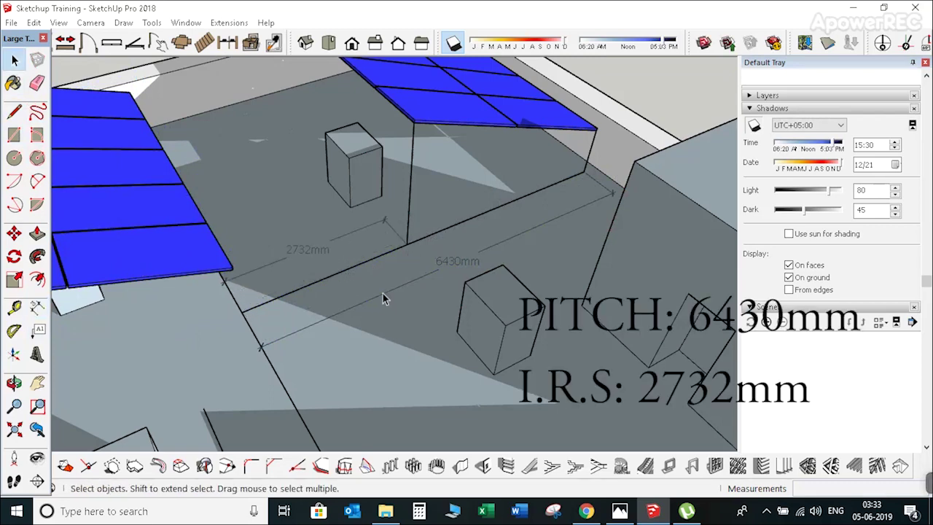
Extend the second row toward the roof's middle with copies of its end panel pair at 1016 mm spacing.
middle_click_drag(516, 214, 404, 209)
scroll(298, 210, "down", 5)
scroll(362, 264, "up", 5)
scroll(277, 273, "down", 3)
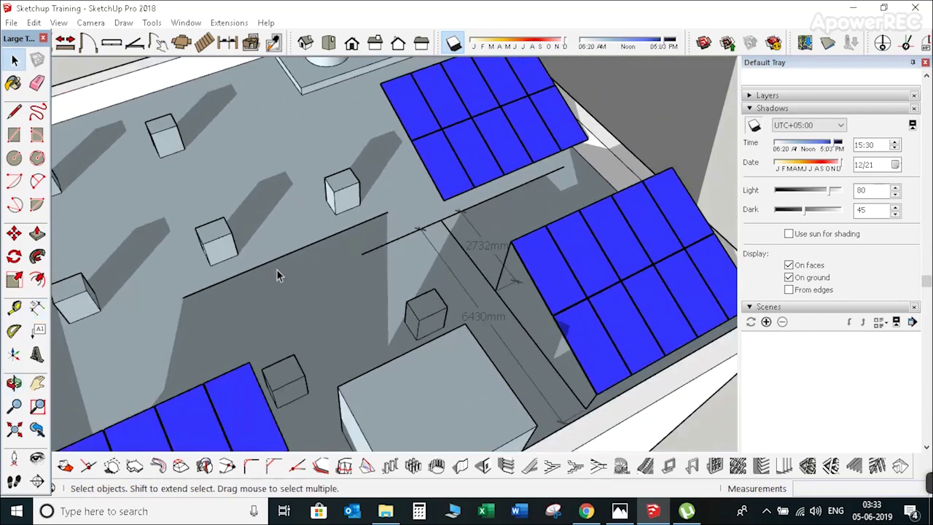
scroll(279, 267, "up", 2)
scroll(280, 264, "down", 5)
scroll(427, 185, "up", 5)
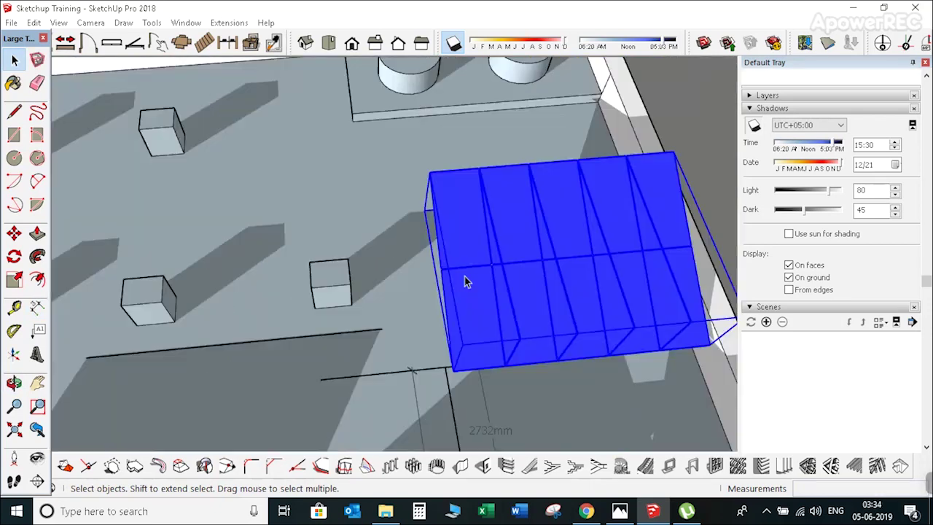
key("m")
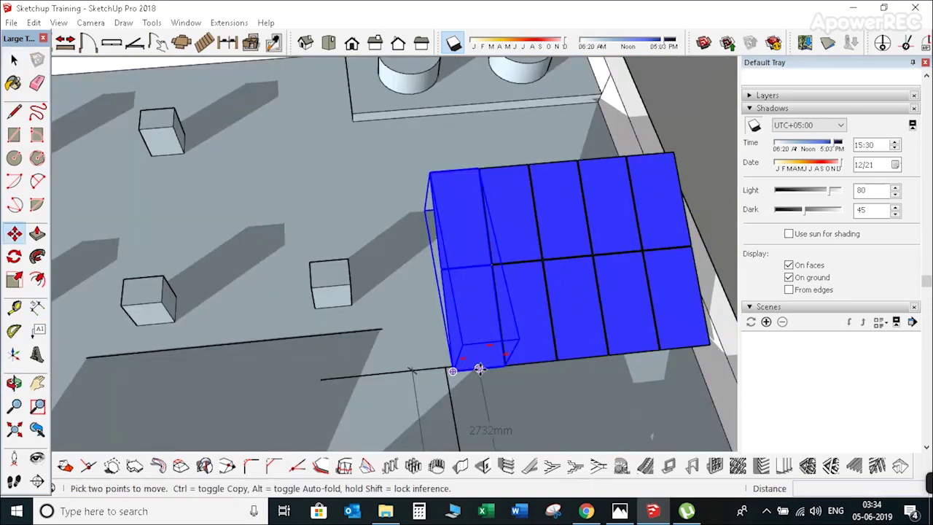
left_click(478, 368)
key("ctrl")
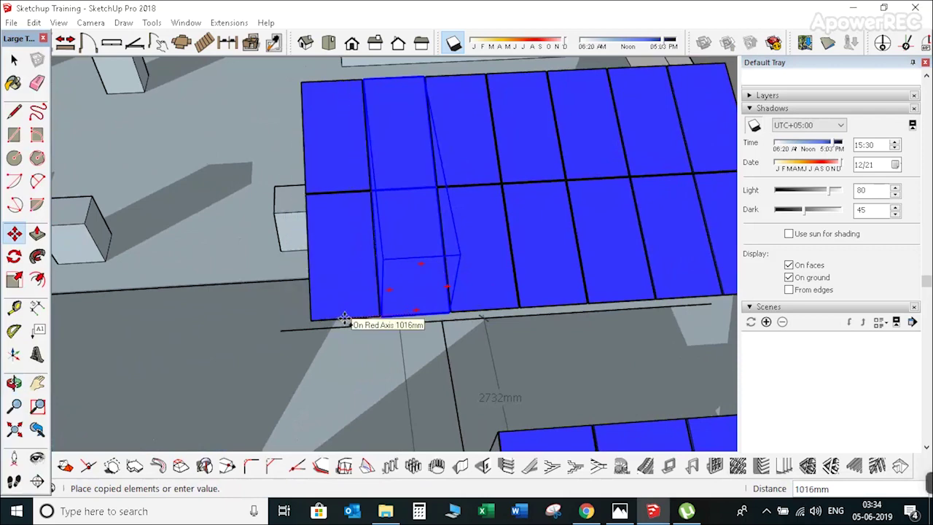
key("Escape")
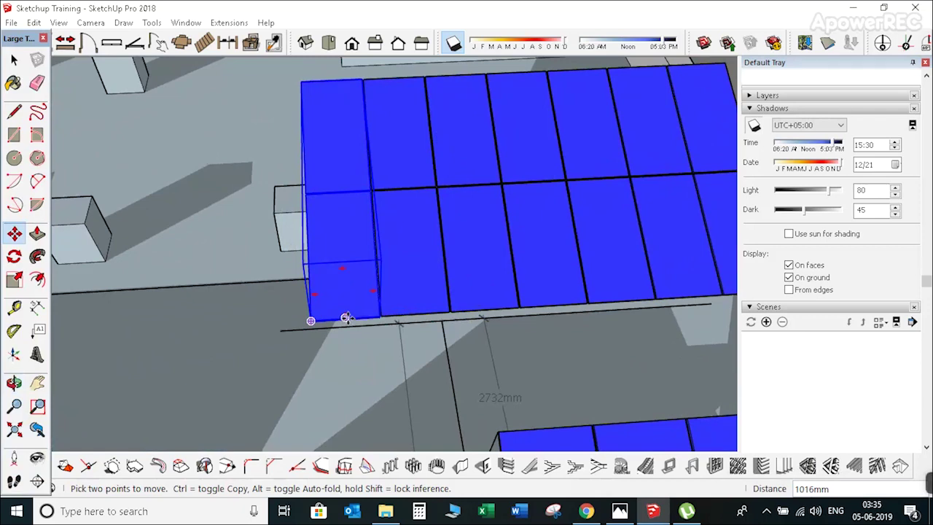
Array the second row's end panel pair five more times toward the far parapet.
scroll(347, 318, "down", 3)
middle_click_drag(486, 254, 572, 266)
scroll(335, 262, "up", 2)
scroll(335, 263, "up", 4)
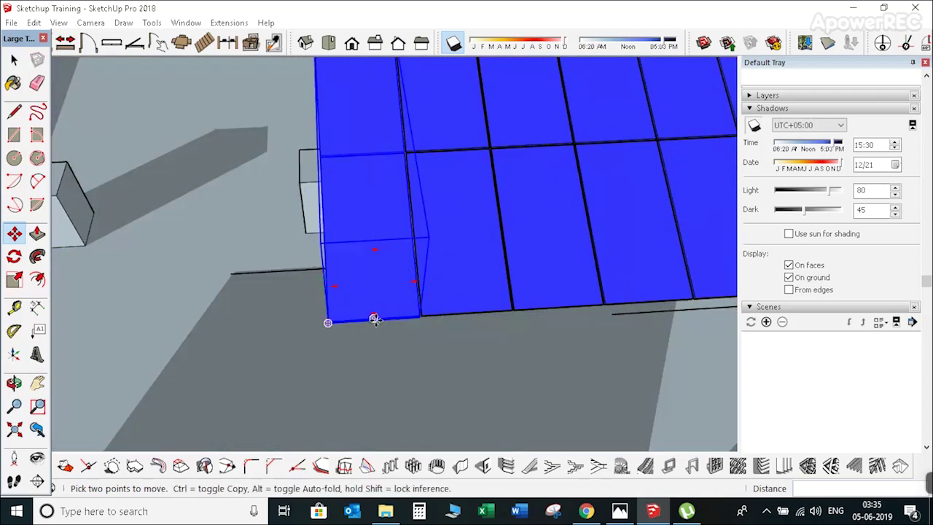
key("ctrl")
left_click(374, 318)
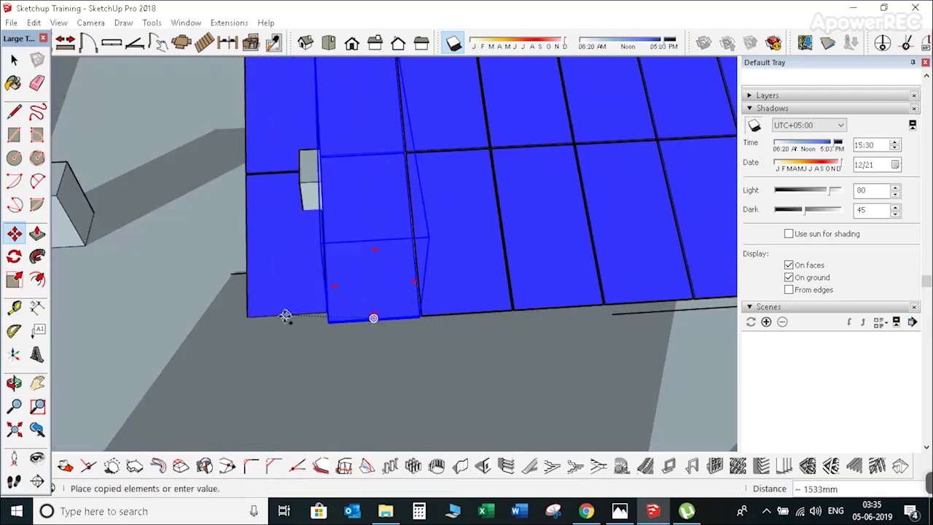
left_click(285, 316)
type("*5")
key("Return")
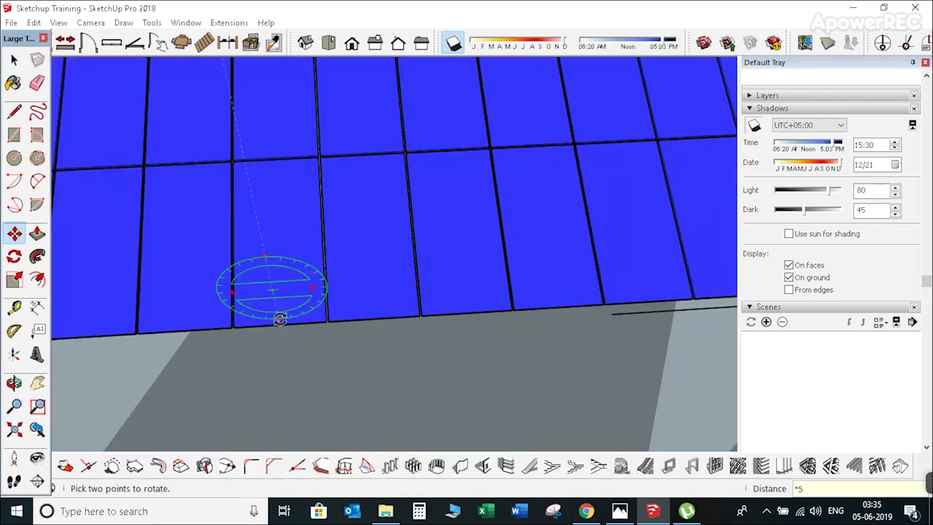
scroll(317, 291, "down", 6)
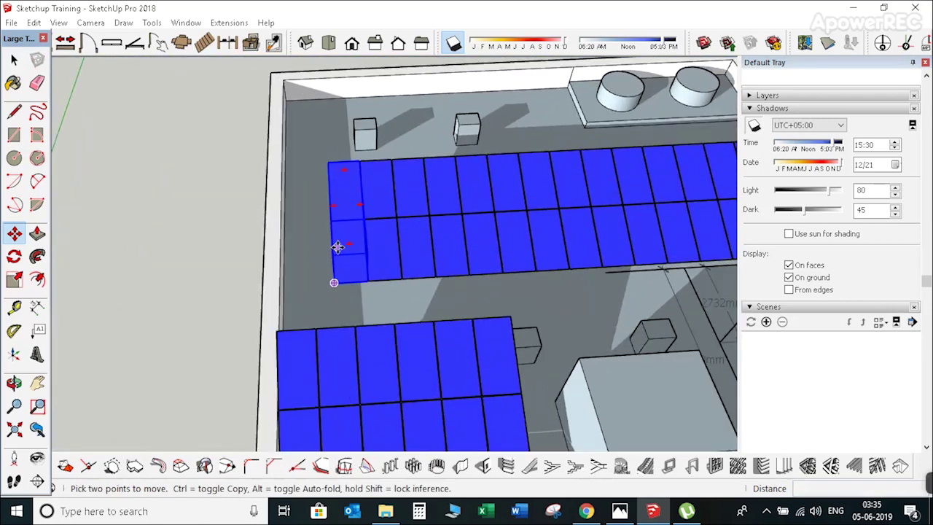
scroll(338, 248, "up", 3)
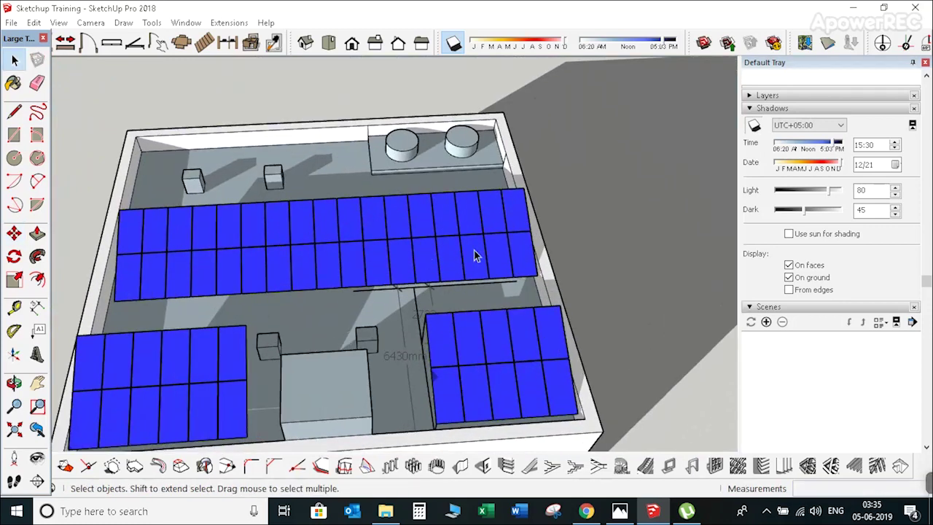
Remove the middle panel pair from the second row to leave a walkway between two eight-pair blocks.
scroll(497, 251, "down", 2)
scroll(350, 252, "up", 3)
scroll(348, 256, "down", 2)
scroll(427, 243, "up", 2)
scroll(346, 252, "down", 2)
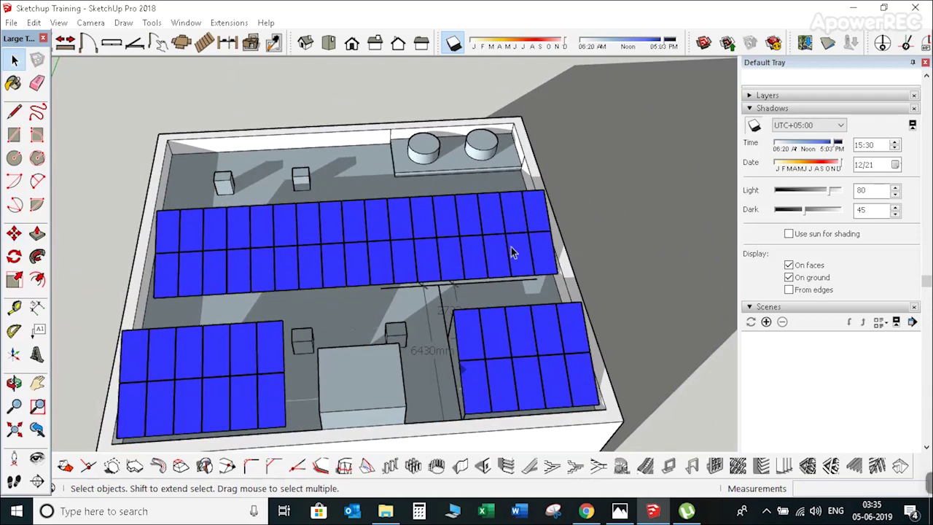
key("ctrl+z")
scroll(364, 204, "up", 2)
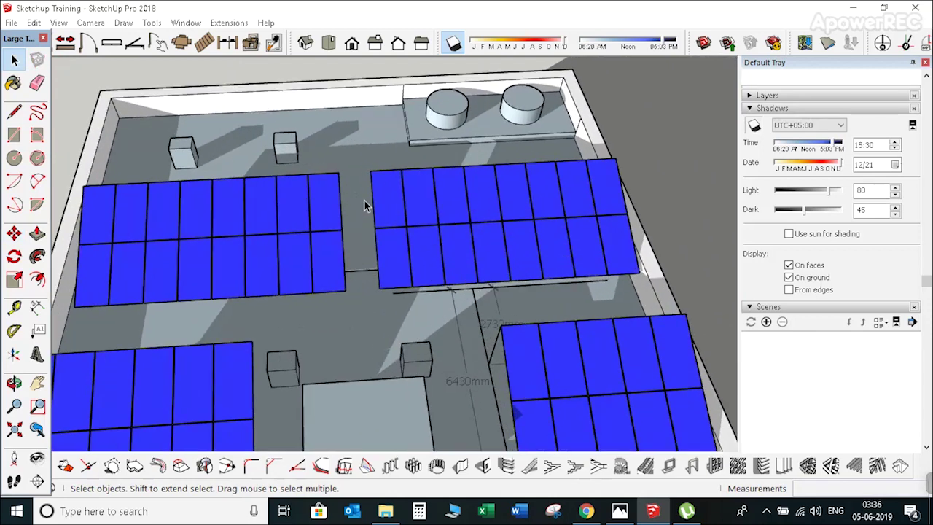
scroll(243, 291, "down", 2)
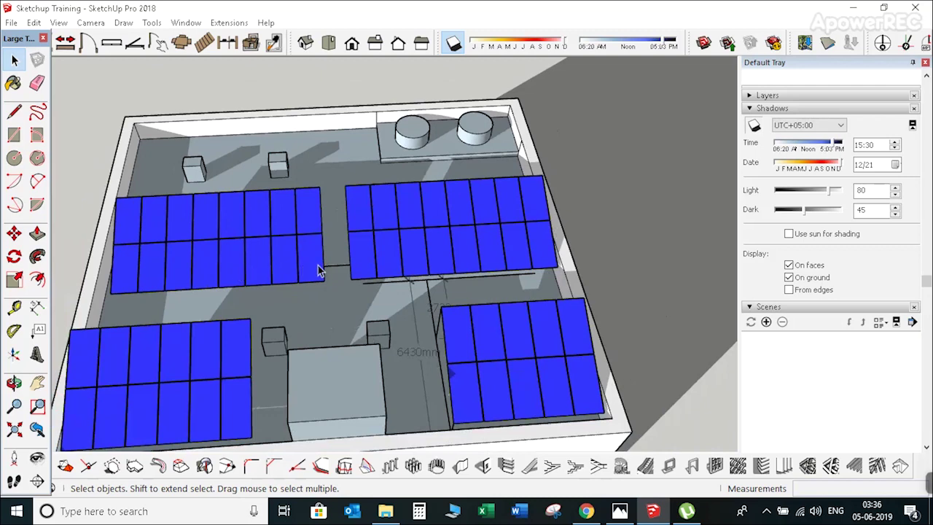
Set the shadow time to 11:31 and copy both second-row blocks back by the first-to-second-row offset as a third row.
mouse_move(838, 146)
left_mouse_down()
mouse_move(816, 152)
mouse_move(835, 153)
left_mouse_up()
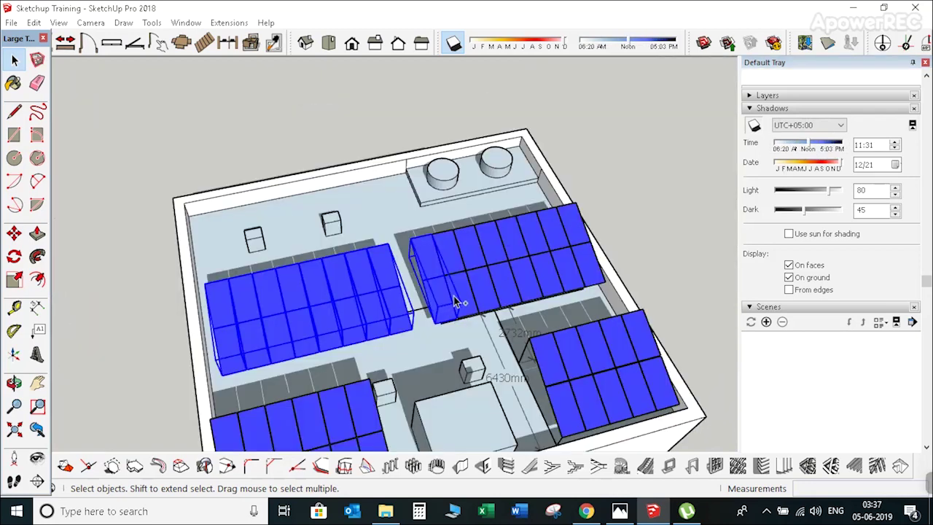
left_click(519, 264)
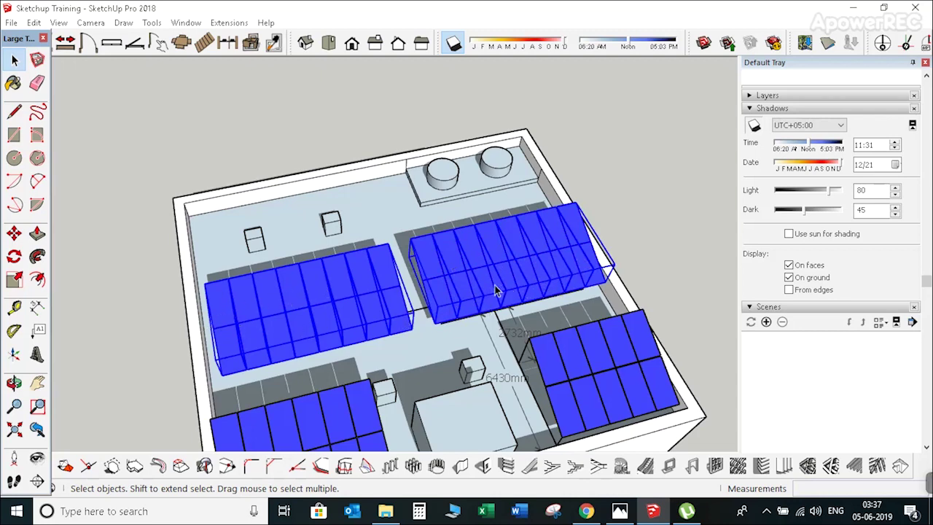
key("m")
scroll(547, 323, "up", 6)
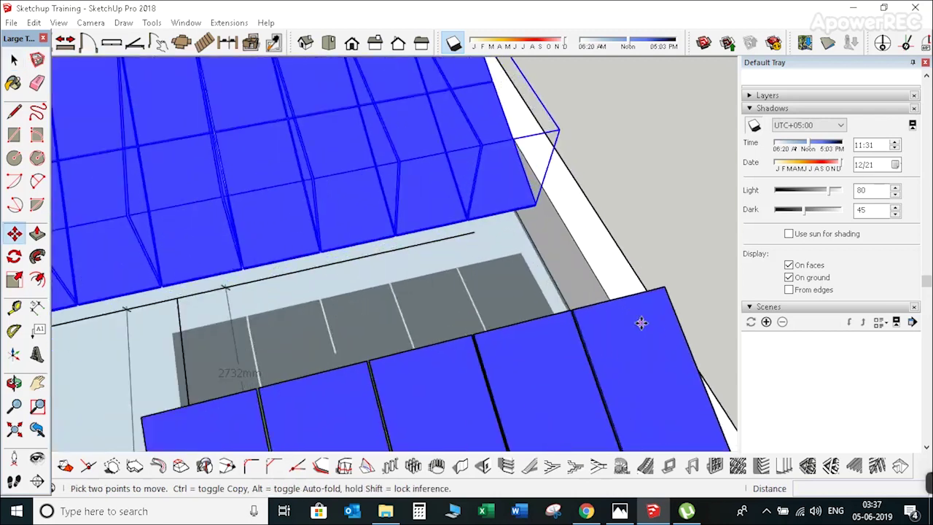
left_click(662, 286)
key("ctrl")
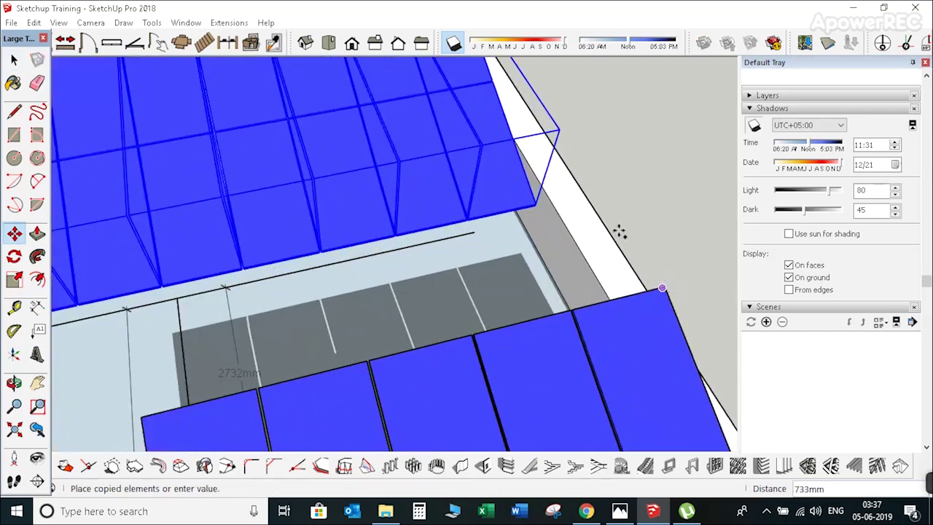
middle_click_drag(604, 287, 422, 202)
scroll(423, 197, "up", 6)
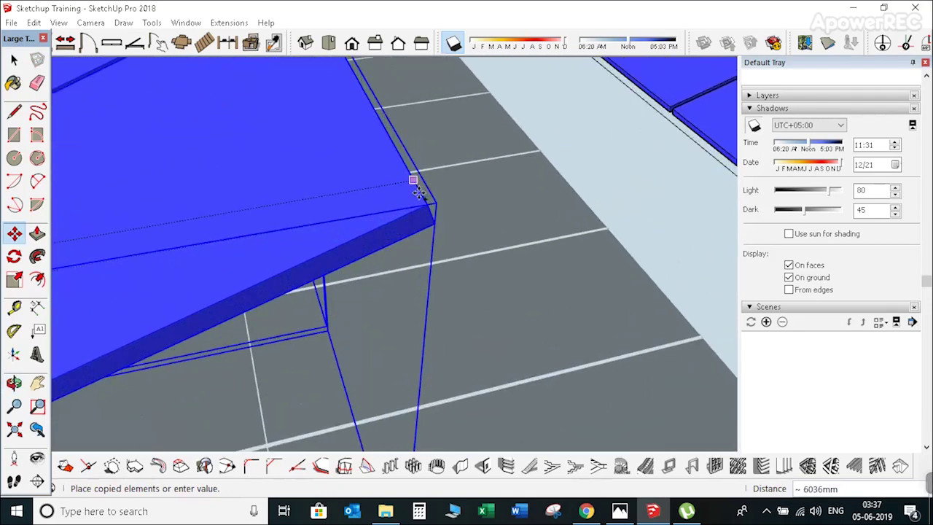
left_click(425, 207)
scroll(342, 260, "down", 2)
scroll(342, 260, "down", 4)
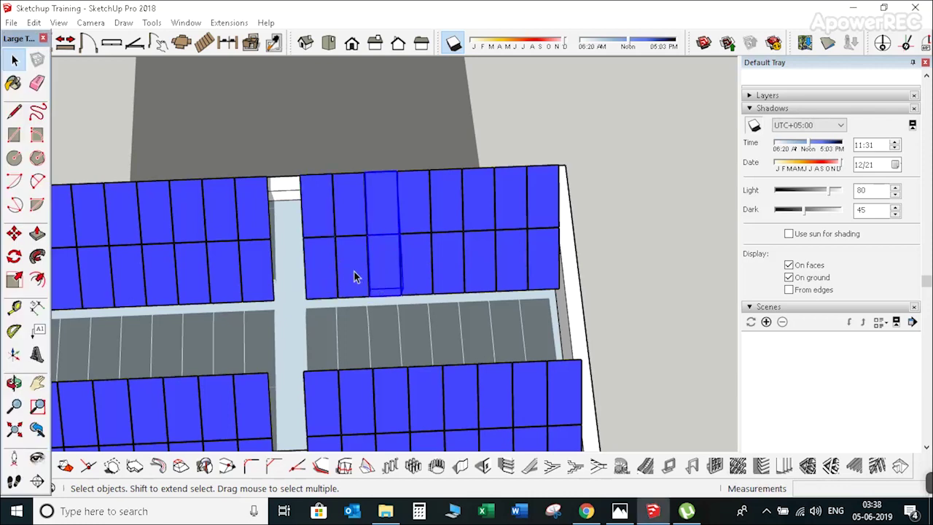
Delete the third row's panel pairs one by one from the block covering the two water tanks.
key("Delete")
left_click(340, 263)
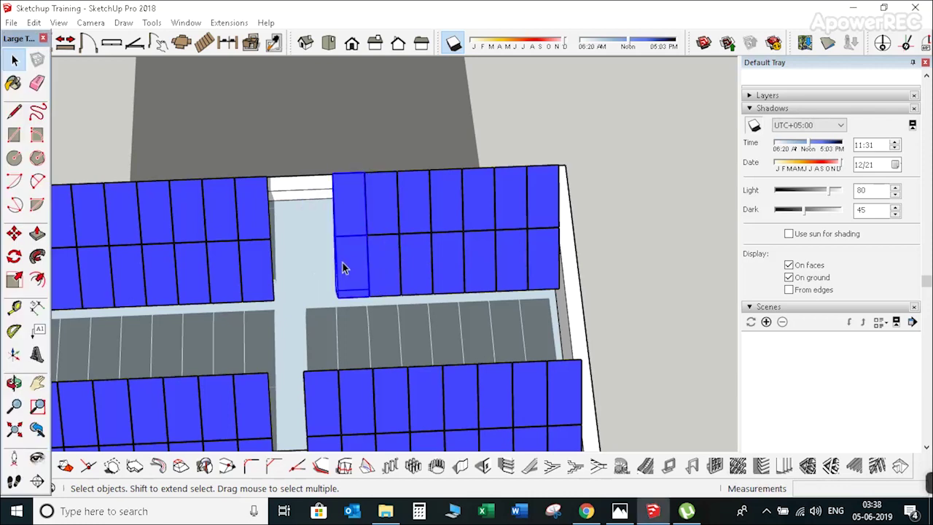
key("Delete")
left_click(389, 259)
key("Delete")
left_click(412, 258)
key("Delete")
left_click(453, 258)
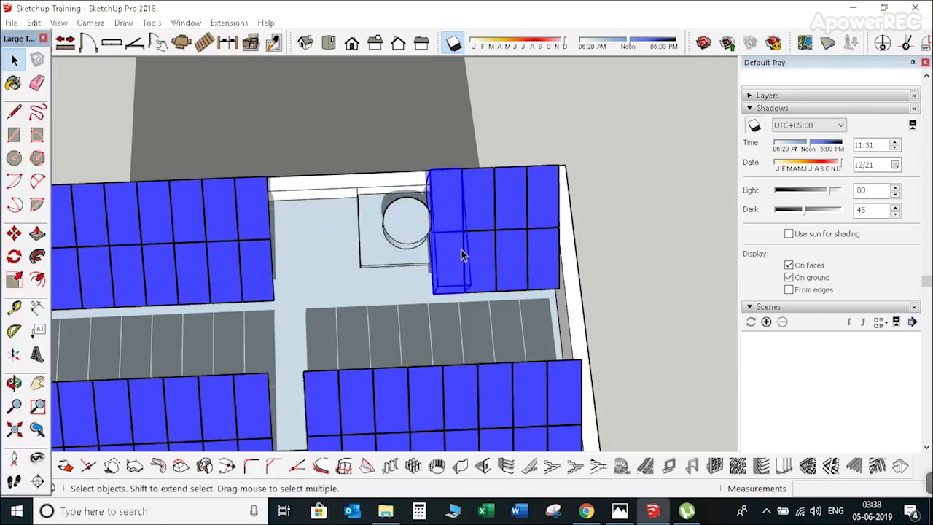
key("Delete")
left_click(482, 254)
key("Delete")
left_click(506, 247)
key("Delete")
left_click(529, 247)
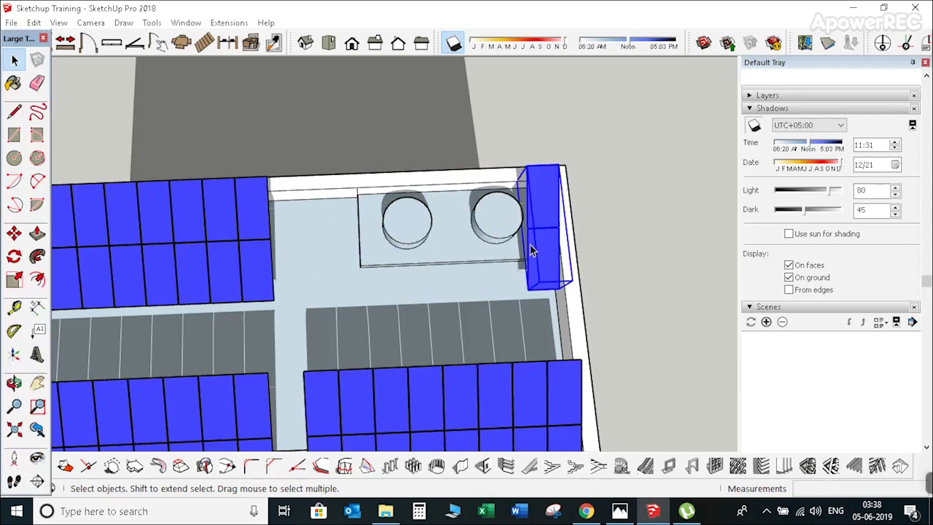
key("Delete")
Extend the remaining third-row block toward the water tanks with two copies of its end panel pair.
scroll(434, 241, "down", 2)
scroll(439, 264, "up", 4)
left_click(314, 241)
key("m")
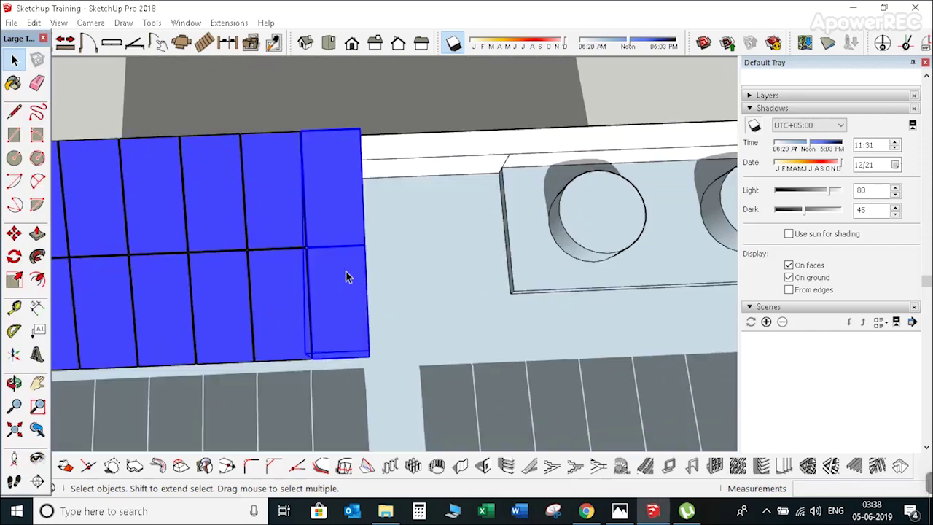
scroll(448, 270, "down", 3)
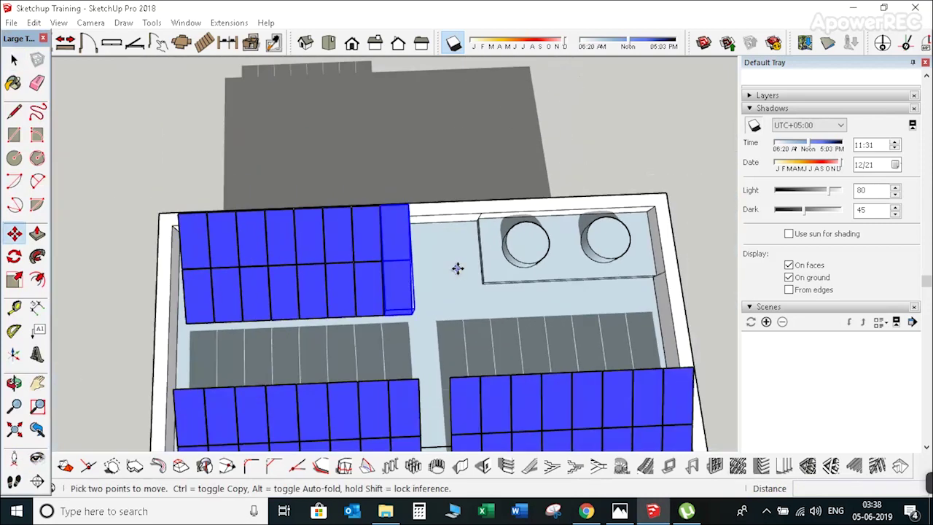
scroll(350, 314, "up", 3)
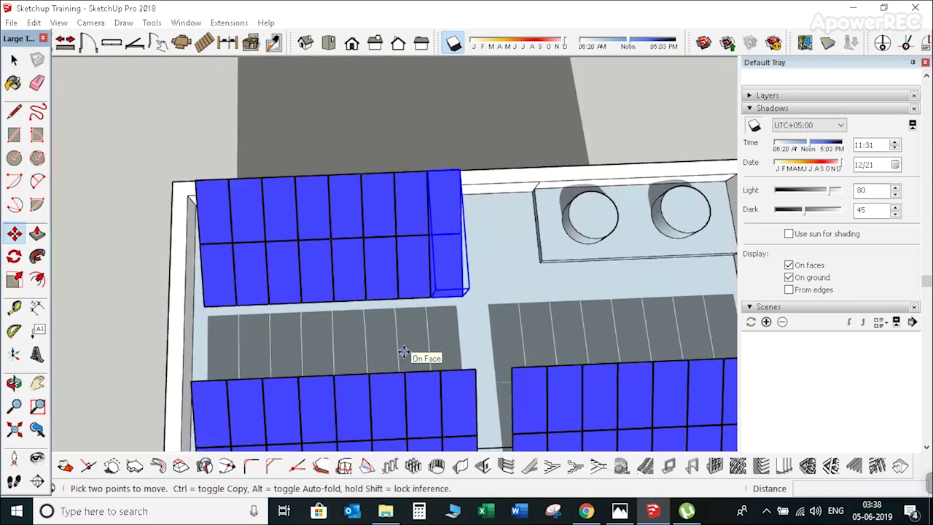
key("space")
scroll(447, 212, "down", 3)
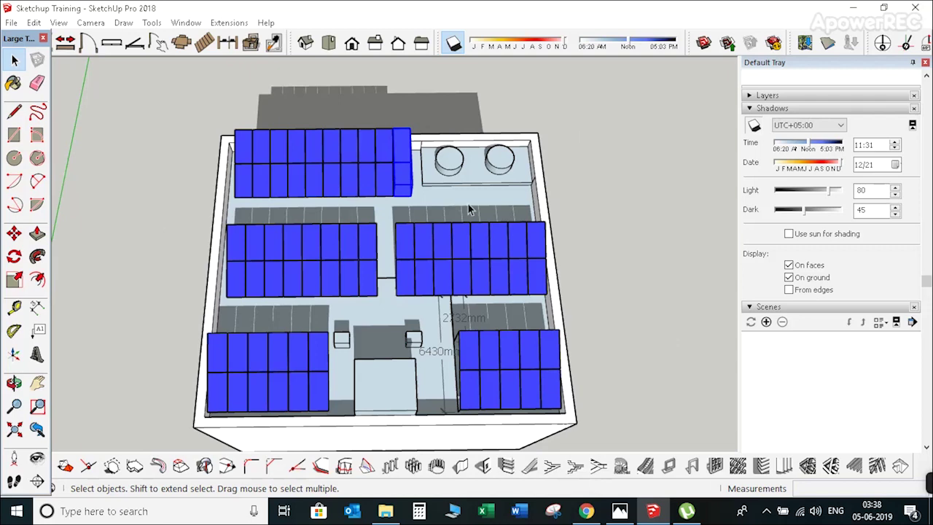
Dimension the building's front base edge between its two bottom corners.
scroll(88, 248, "down", 2)
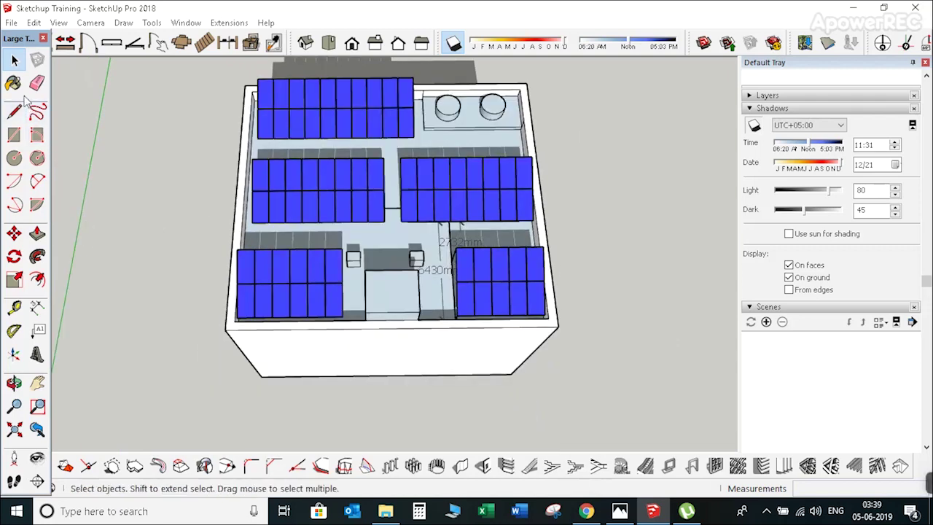
left_click(37, 309)
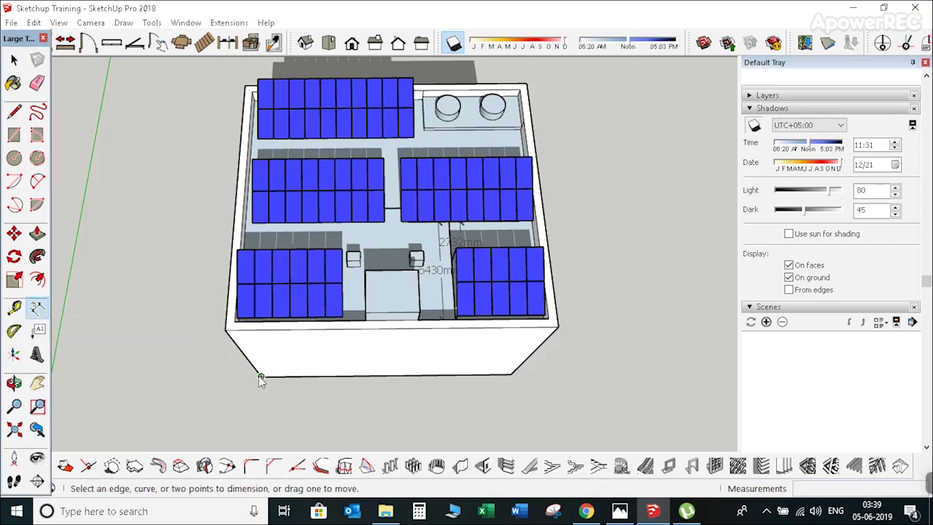
middle_click_drag(261, 391, 308, 277)
scroll(299, 320, "down", 3)
scroll(292, 365, "up", 3)
left_click(274, 357)
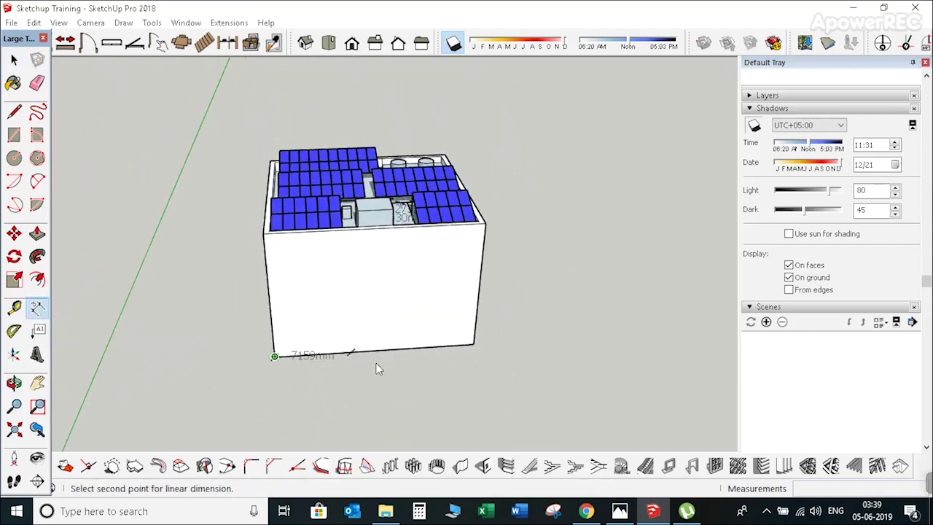
left_click(473, 344)
middle_click_drag(479, 373, 281, 375)
left_click(281, 375)
Dimension the building's side base edge on the tank side, offset outward from the wall.
left_click(317, 368)
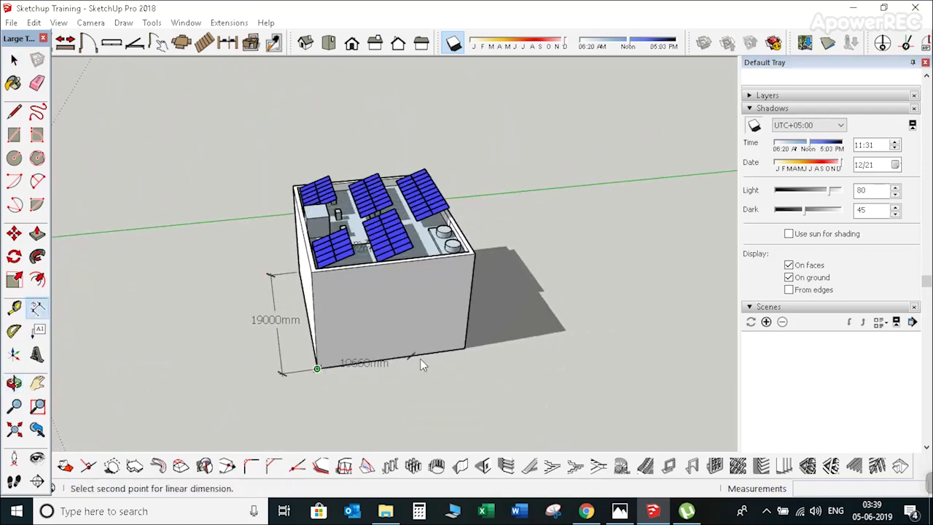
left_click(465, 349)
left_click(474, 381)
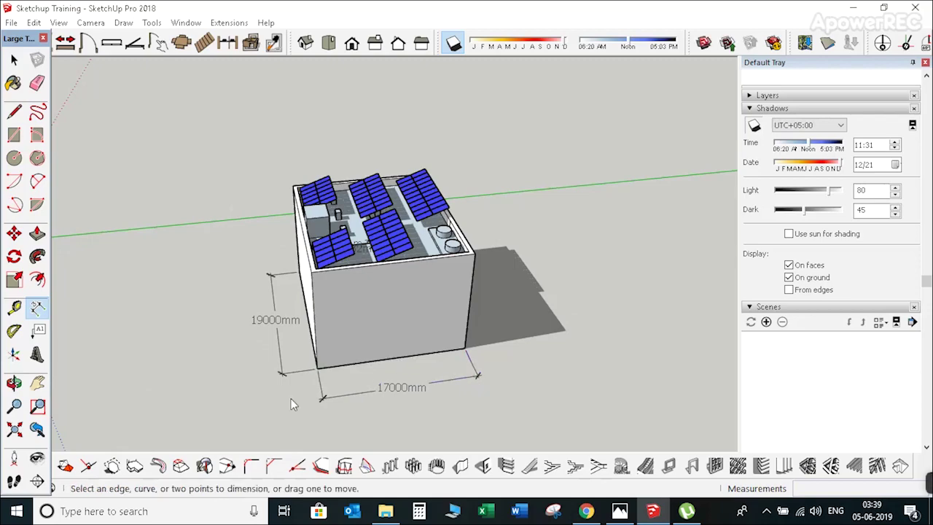
Dimension the tank platform, the roof cabin and the small blocks on the roof.
scroll(408, 248, "up", 10)
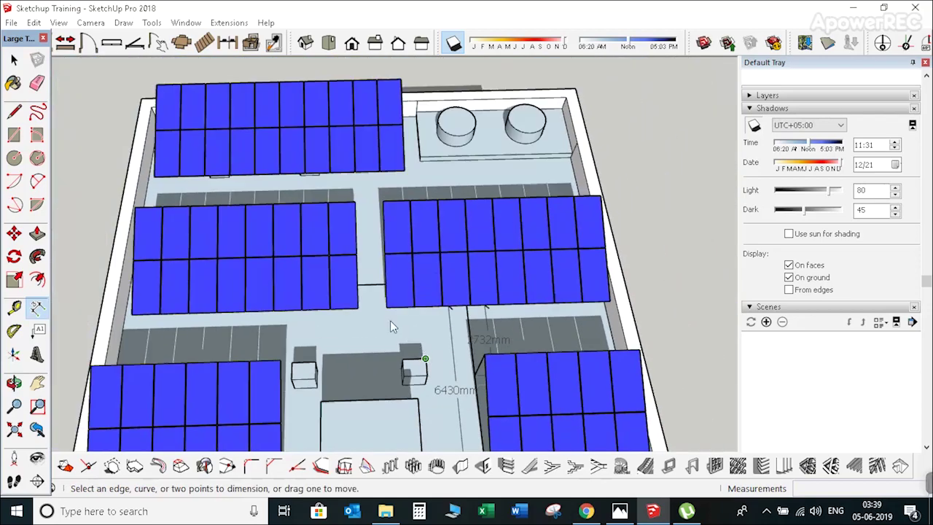
scroll(390, 326, "down", 10)
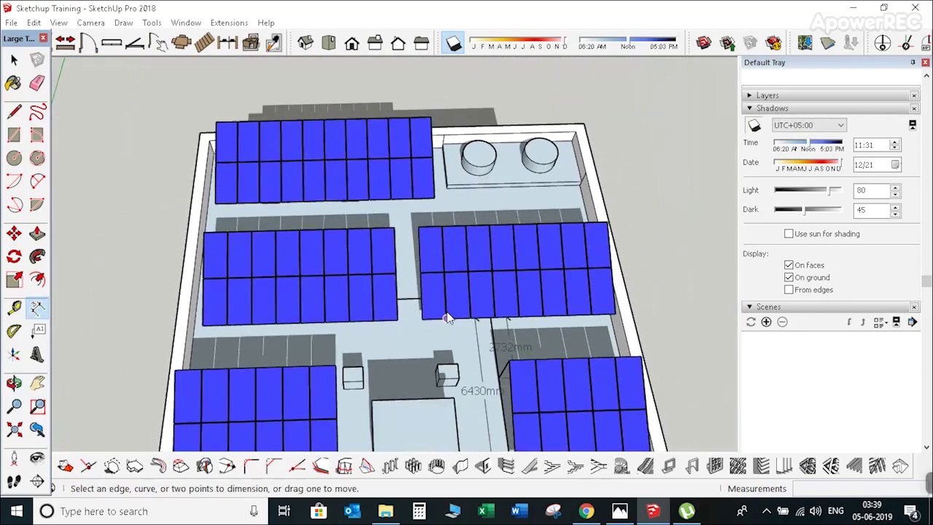
middle_click_drag(444, 316, 514, 248)
scroll(302, 237, "up", 3)
scroll(297, 273, "down", 5)
Paint the roof floor with the Concrete Form 4x8 material from the Asphalt and Concrete collection.
left_click_drag(926, 280, 927, 117)
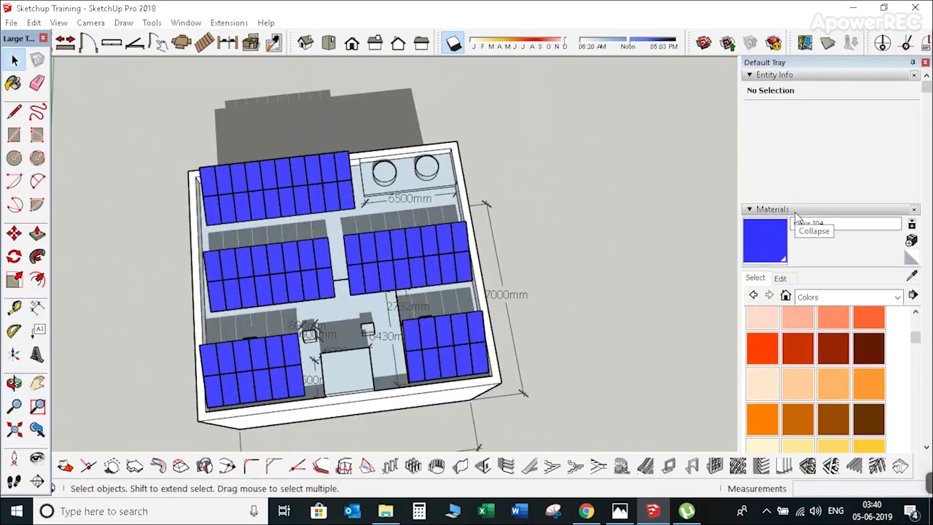
left_click(778, 280)
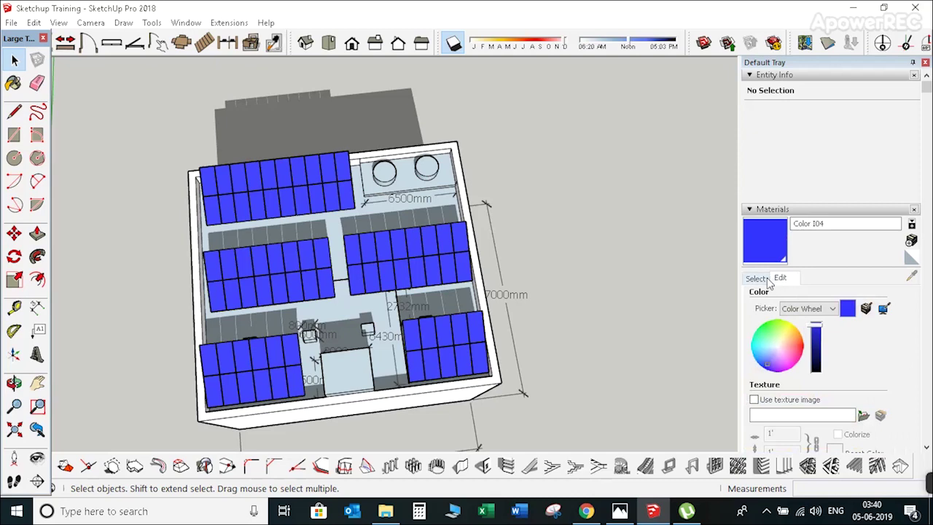
left_click(758, 279)
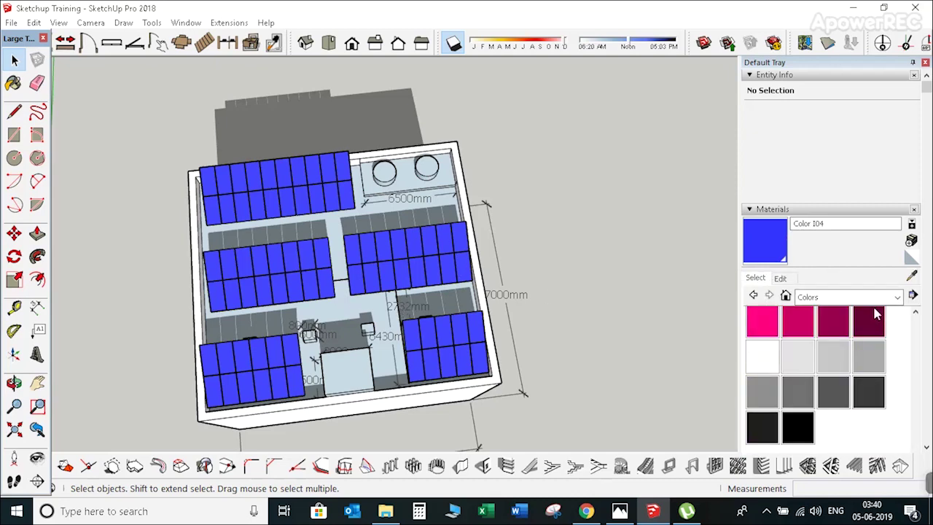
left_click(899, 297)
left_click(842, 311)
left_click(775, 368)
scroll(342, 310, "up", 6)
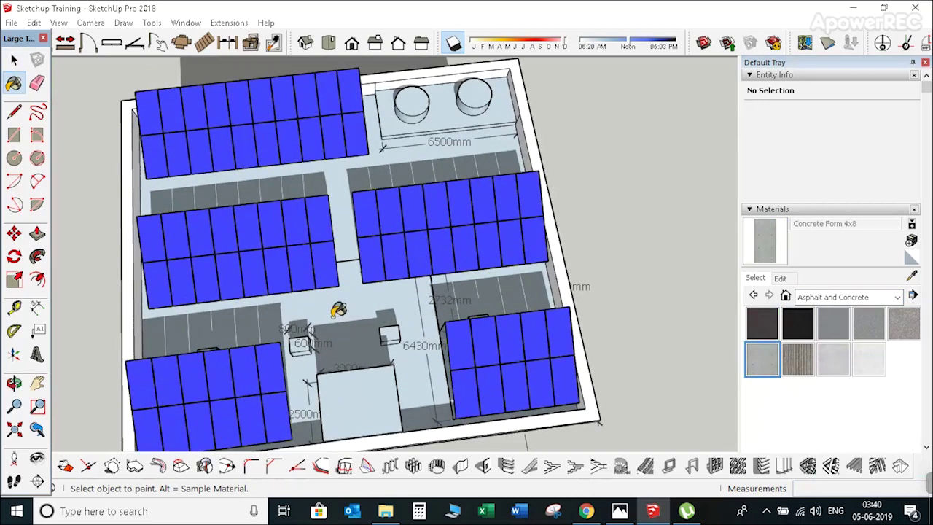
scroll(360, 301, "down", 10)
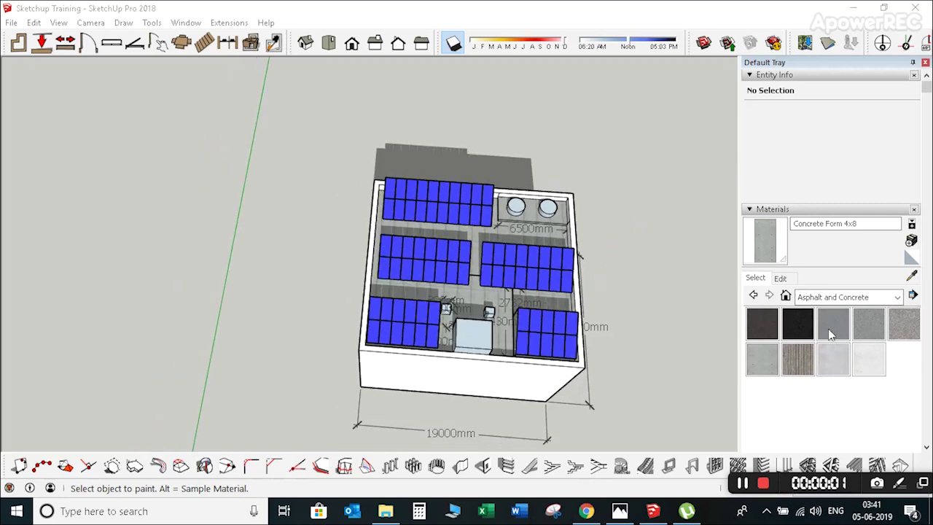
Paint the building's front outer wall with a reddish-brown brick material from the Brick, Cladding and Siding collection.
scroll(554, 337, "up", 4)
left_click(848, 296)
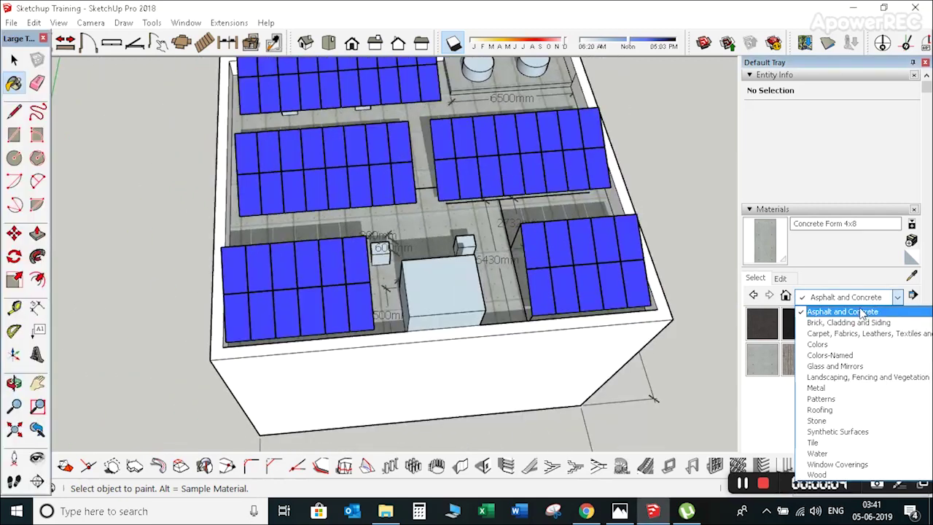
left_click(838, 321)
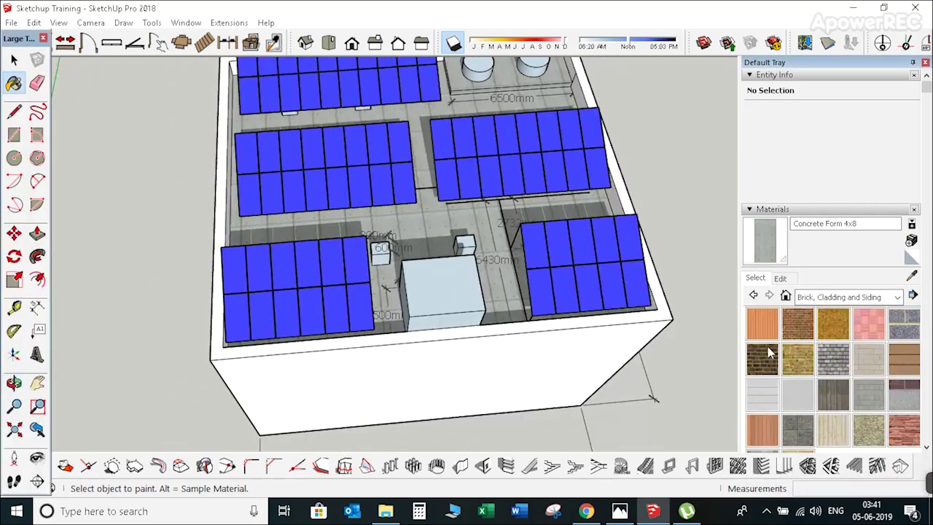
left_click(798, 329)
left_click(314, 408)
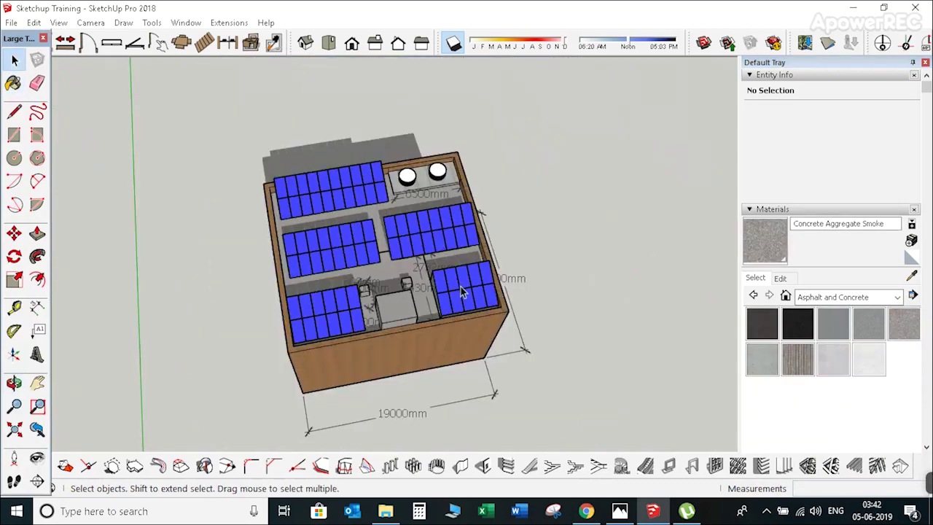
Close the Default Tray and bring the front of the painted building and its roof panels into a raised, closer view.
middle_click_drag(460, 286, 358, 231)
middle_click_drag(443, 250, 321, 344)
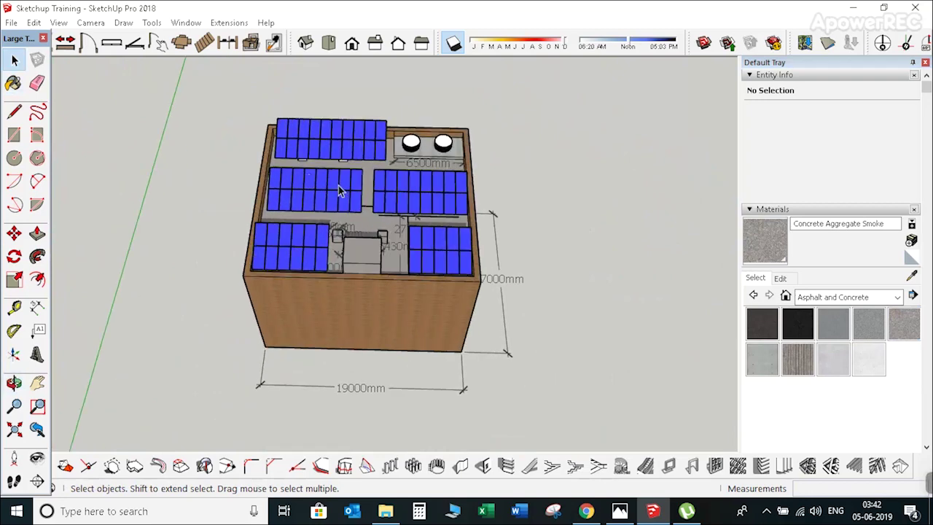
left_click(925, 62)
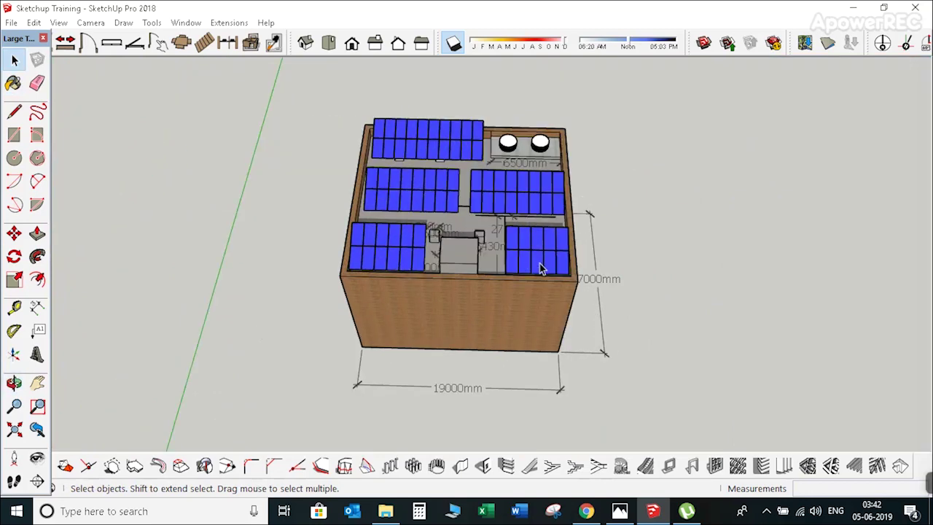
scroll(541, 268, "up", 2)
middle_click_drag(567, 309, 553, 214)
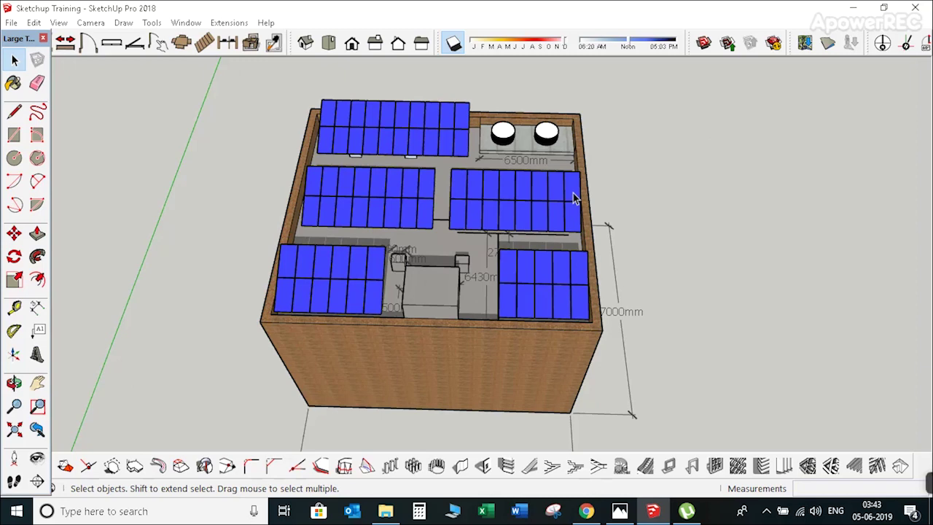
Select the outermost panel pair beside the parapet in the middle row on the tank side and open its entity info.
left_click(573, 197)
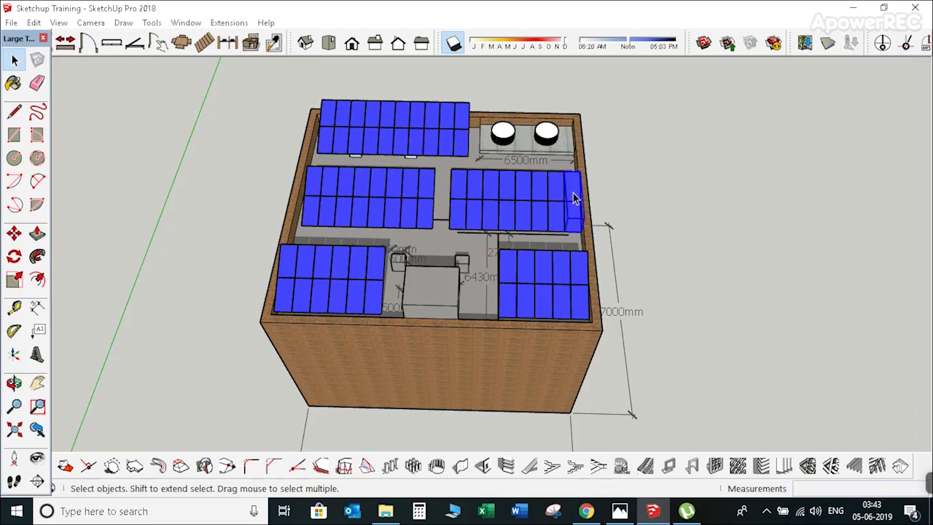
right_click(574, 198)
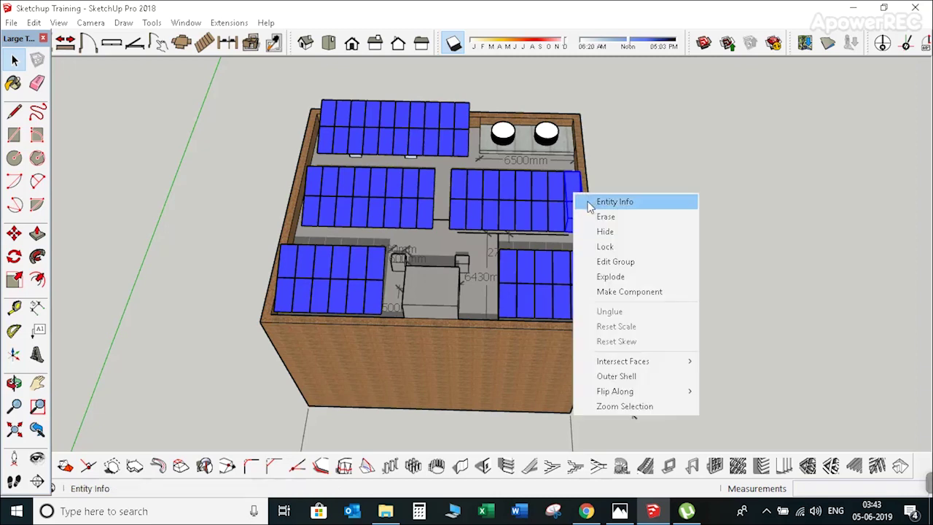
left_click(590, 204)
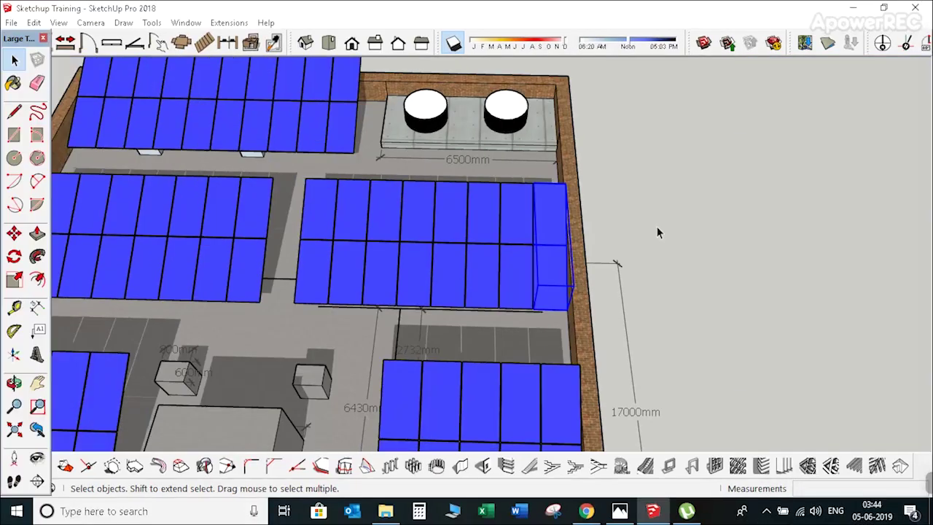
Examine the panel pairs in every roof row to count the modules for the project capacity.
scroll(525, 228, "down", 5)
scroll(442, 178, "up", 6)
scroll(487, 197, "down", 3)
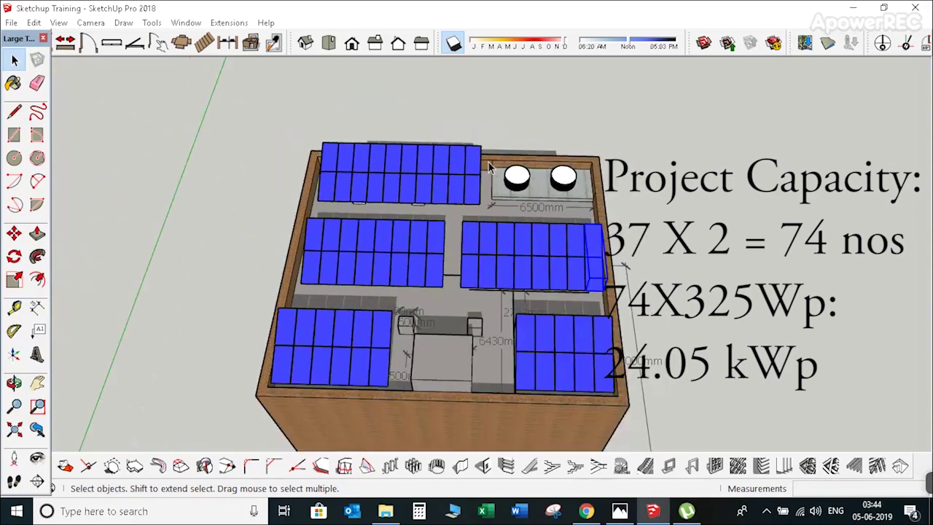
scroll(556, 228, "up", 5)
scroll(558, 182, "up", 2)
scroll(558, 180, "down", 5)
scroll(417, 180, "down", 3)
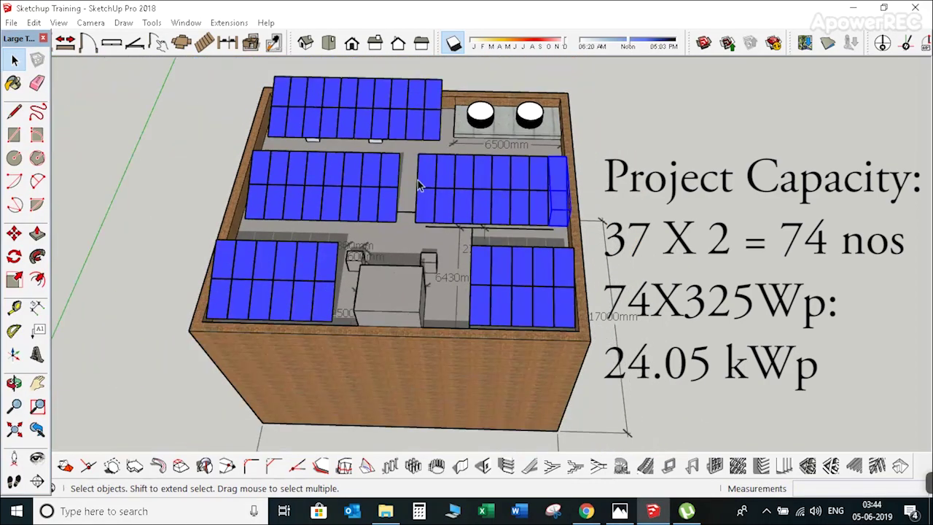
scroll(393, 170, "up", 2)
scroll(376, 188, "down", 2)
scroll(352, 167, "up", 1)
scroll(355, 176, "down", 3)
scroll(558, 179, "up", 6)
scroll(559, 179, "down", 6)
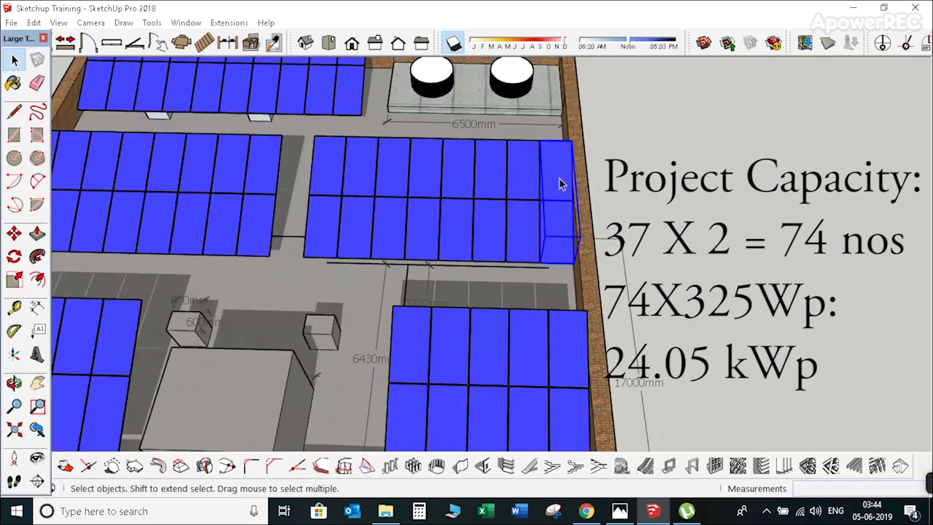
scroll(393, 169, "up", 1)
scroll(393, 175, "down", 2)
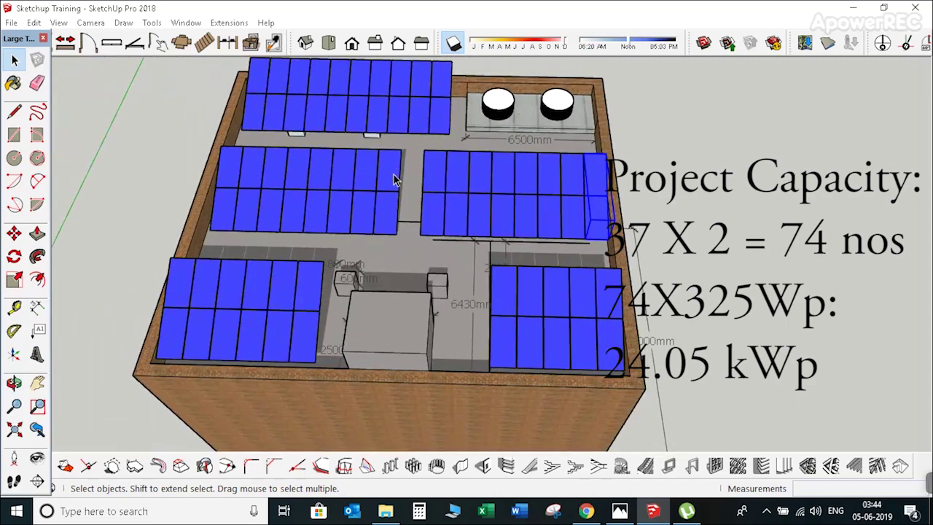
scroll(353, 167, "up", 3)
scroll(558, 172, "up", 4)
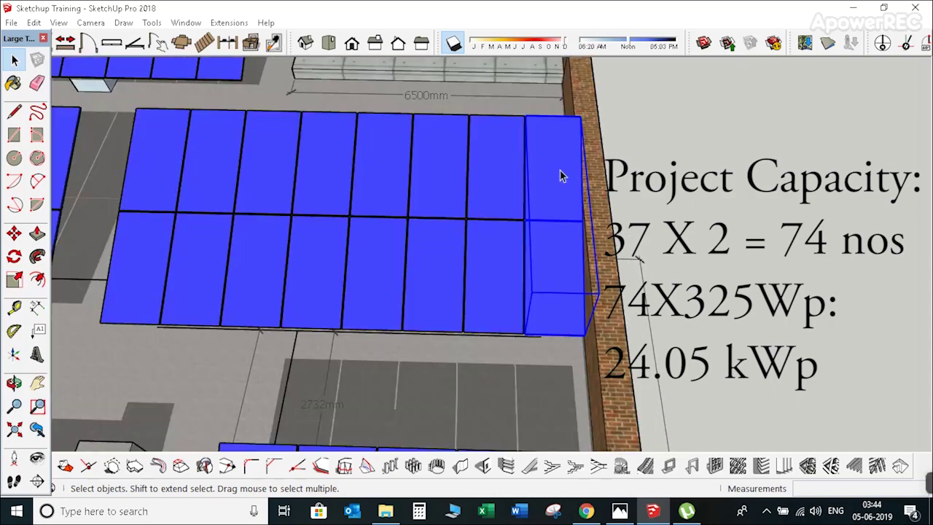
scroll(558, 173, "down", 5)
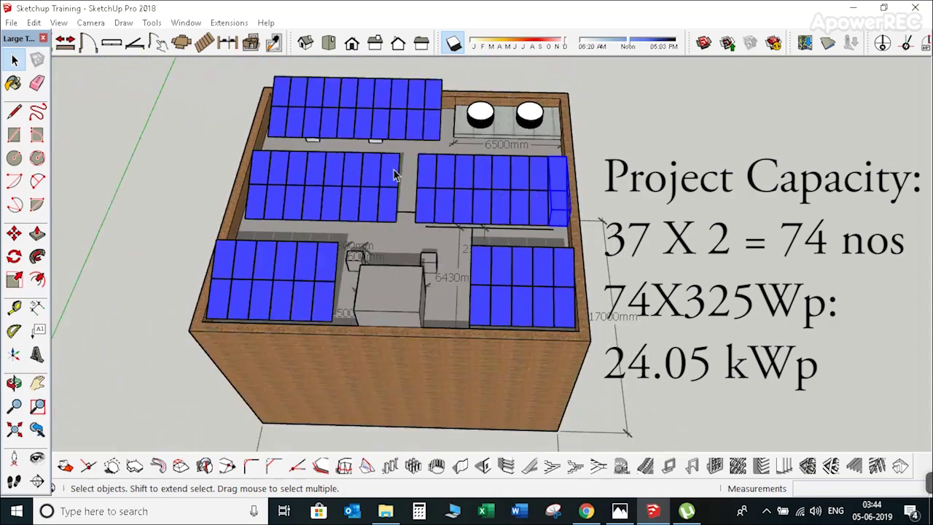
scroll(393, 175, "up", 2)
Annotate the building with a Project Description: 74*325 Wp: 24.05 kWp, 74 modules, tilt 20 Degree, azimuth 0 Degree, orientation N-S.
left_click(37, 308)
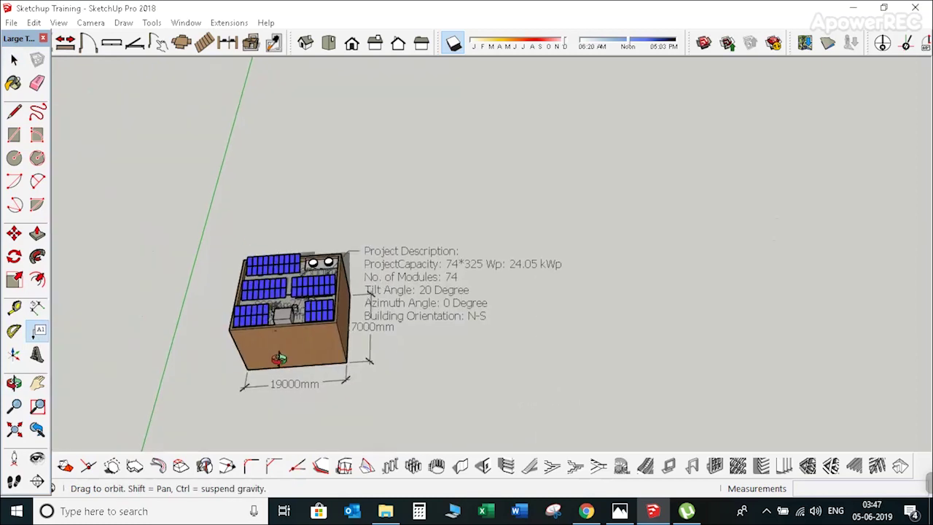
middle_click_drag(281, 360, 256, 351)
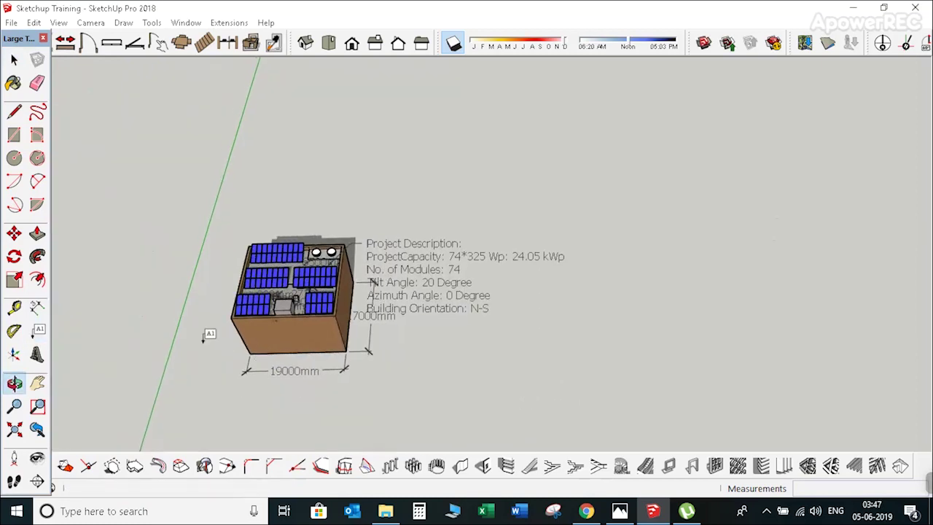
scroll(177, 323, "up", 5)
scroll(223, 290, "up", 4)
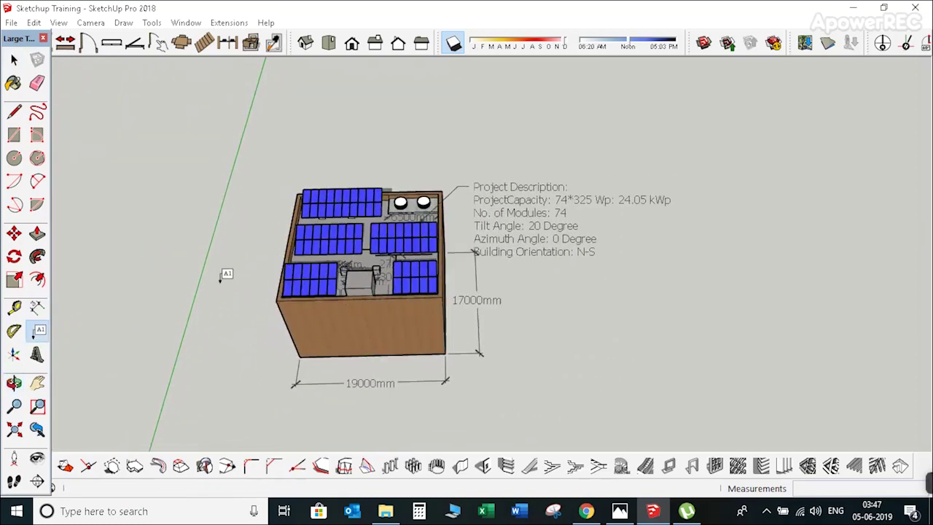